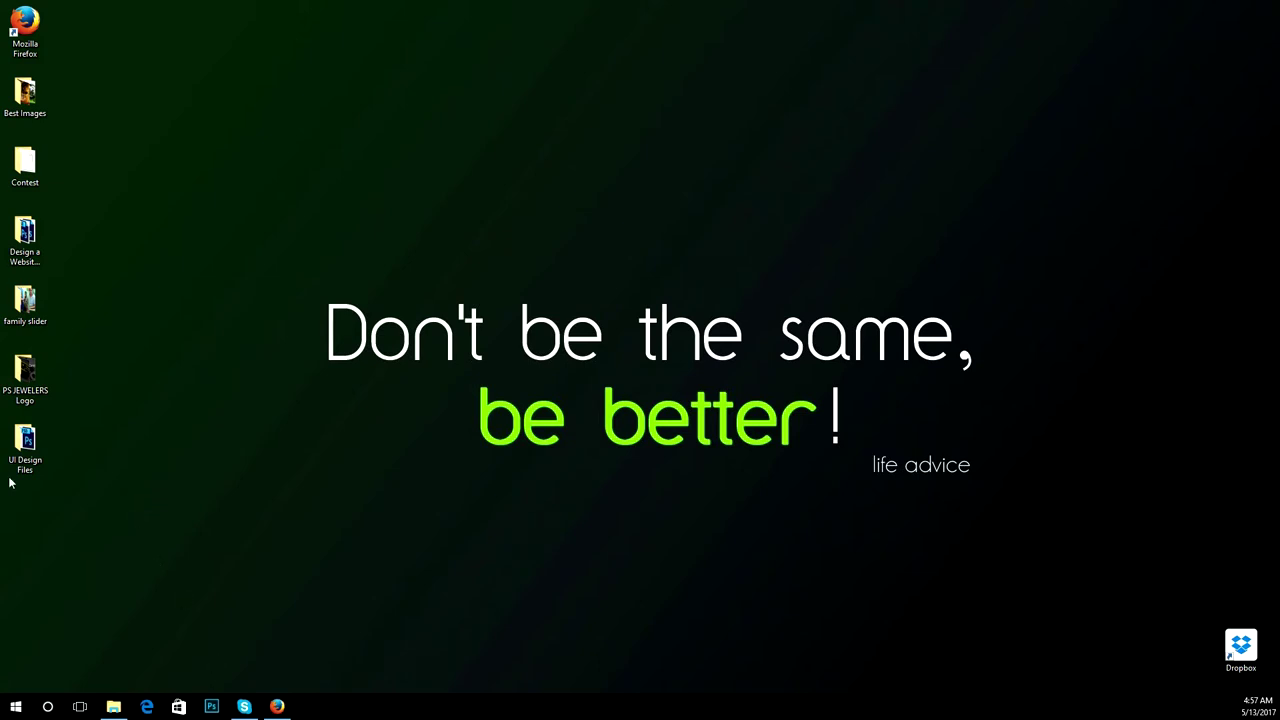
Step: Open the UI Design Files folder and select Photoshop_UI_App_Design_Example.psd inside it
double_click(28, 452)
left_click(787, 152)
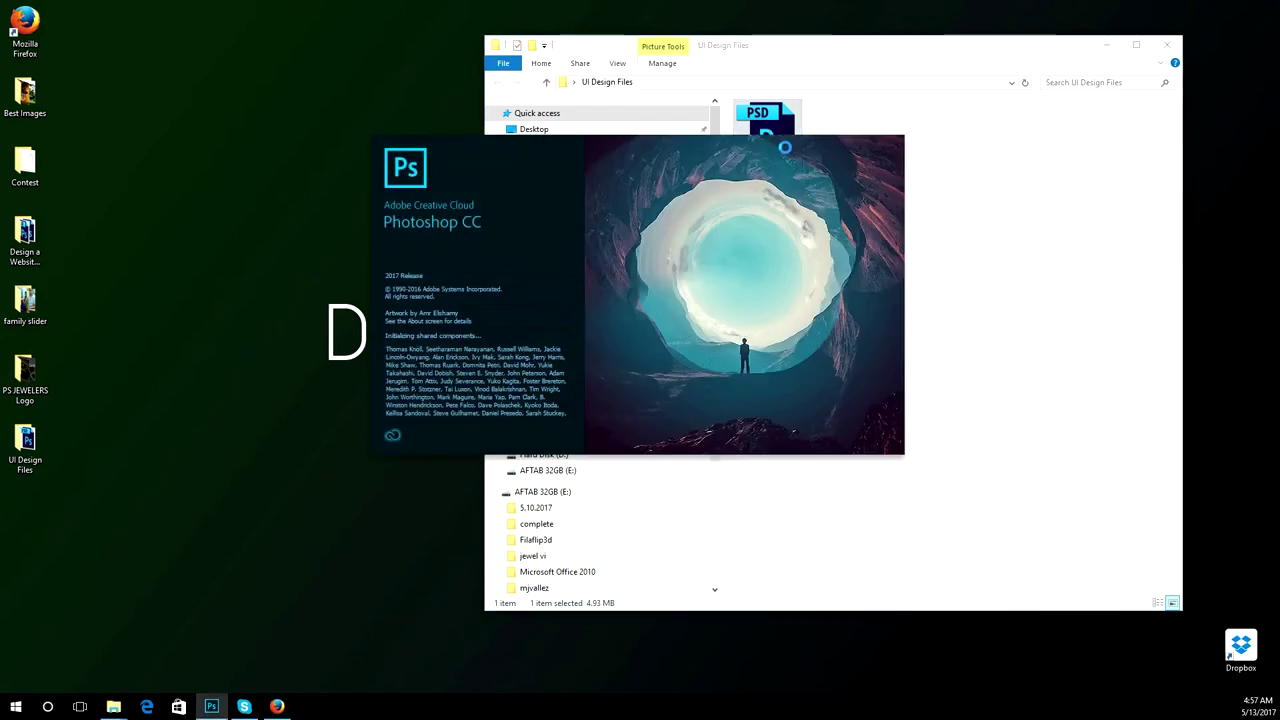
Step: Minimize Explorer, skip relinking the linked assets, and leave the missing fonts unresolved
left_click(1105, 45)
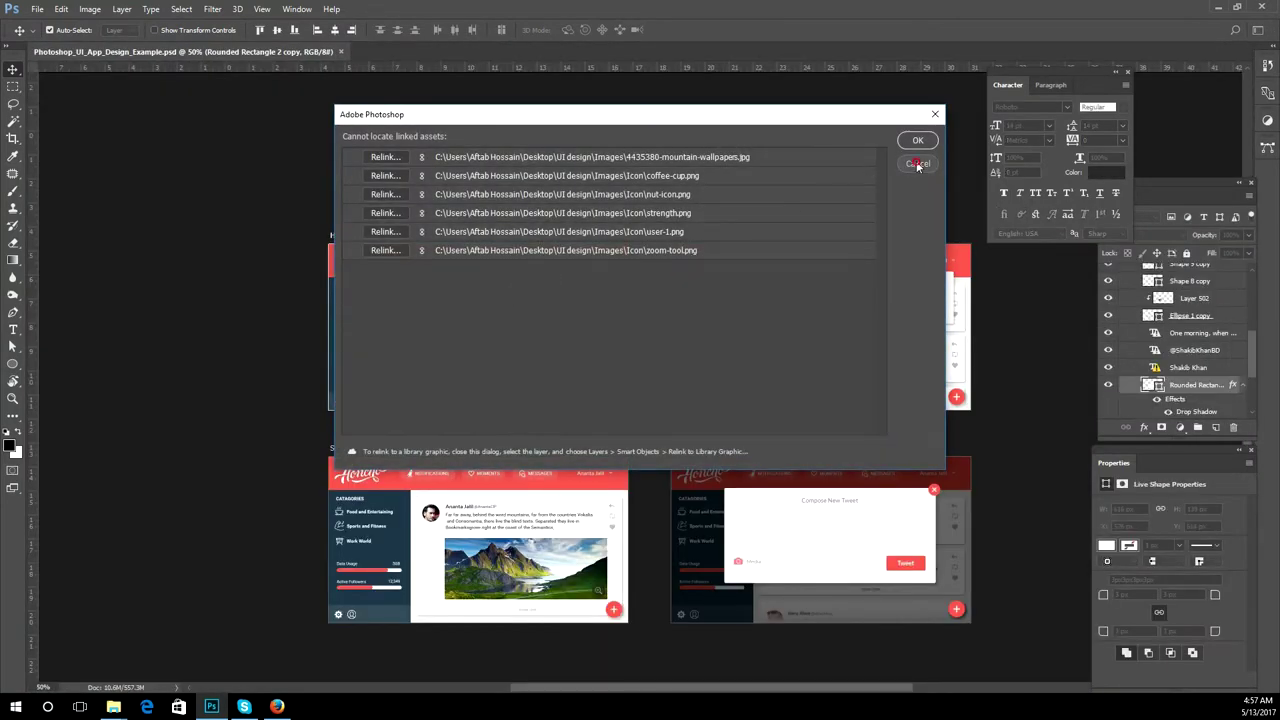
left_click(918, 164)
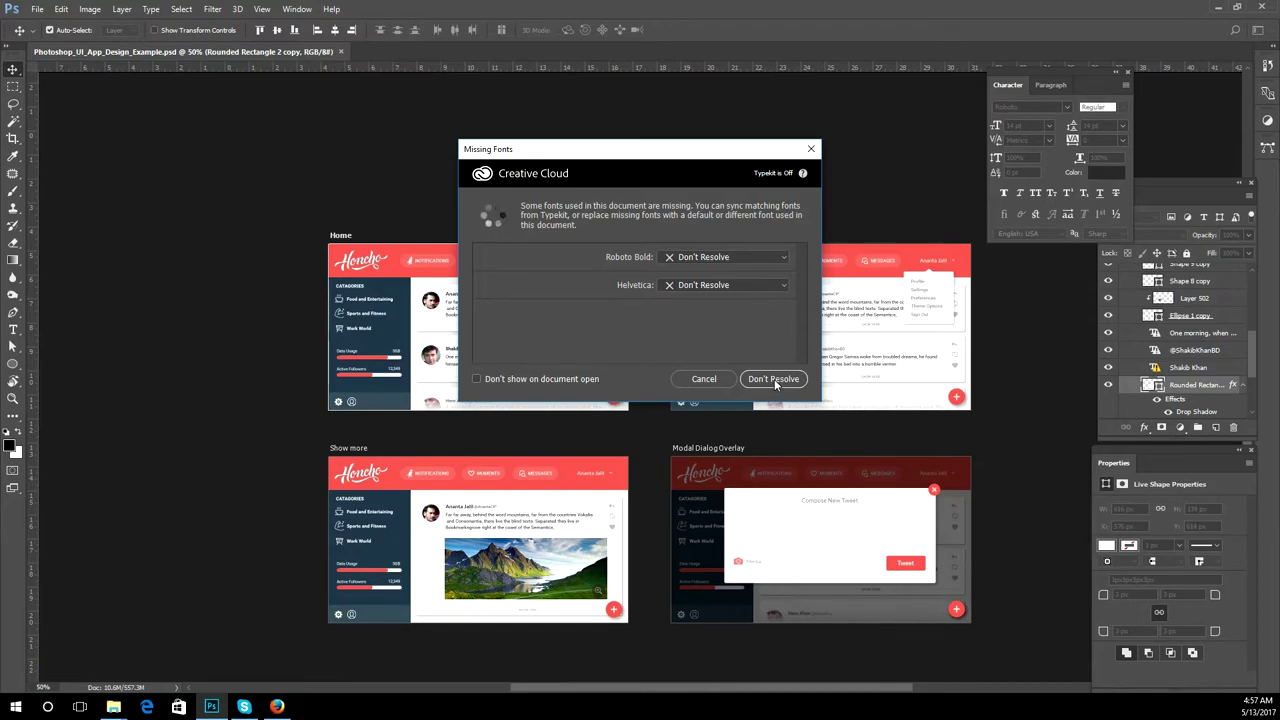
left_click(776, 380)
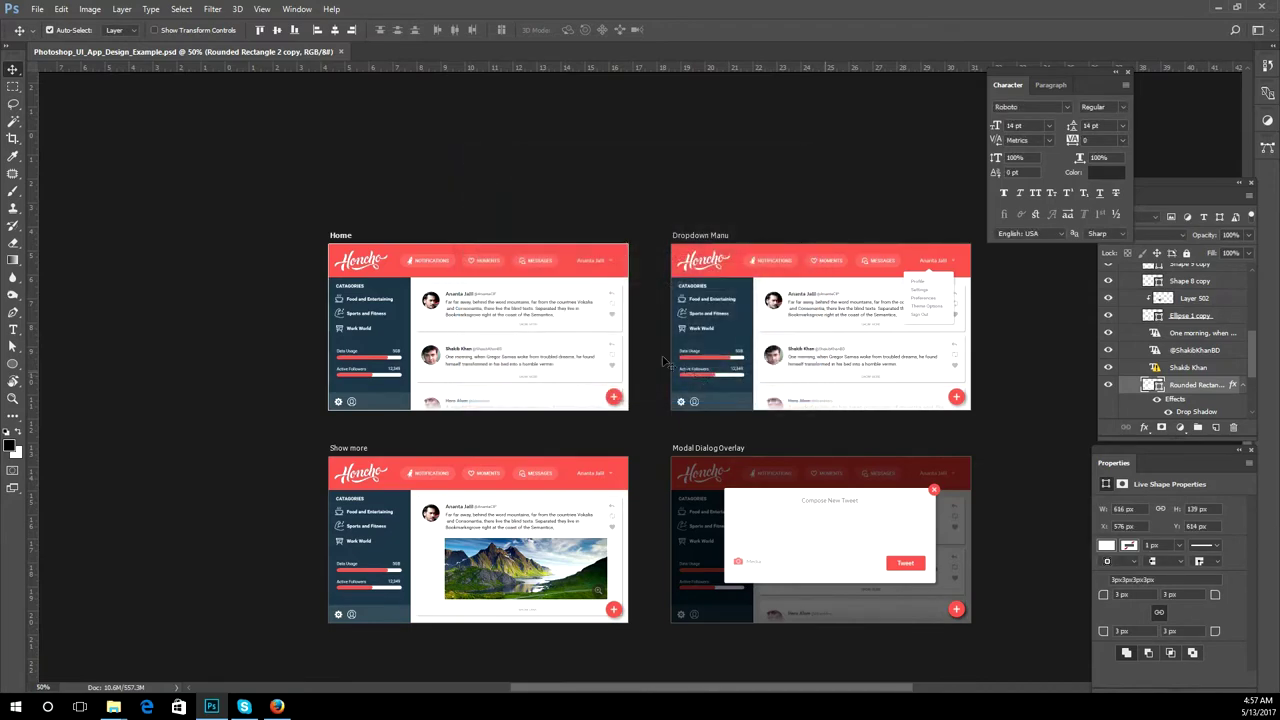
Step: Zoom the Home artboard to 100% and nudge the Honcho logo and red header layers
scroll(560, 385, "up", 3)
mouse_move(340, 402)
left_mouse_down()
mouse_move(728, 486)
mouse_move(850, 688)
left_mouse_up()
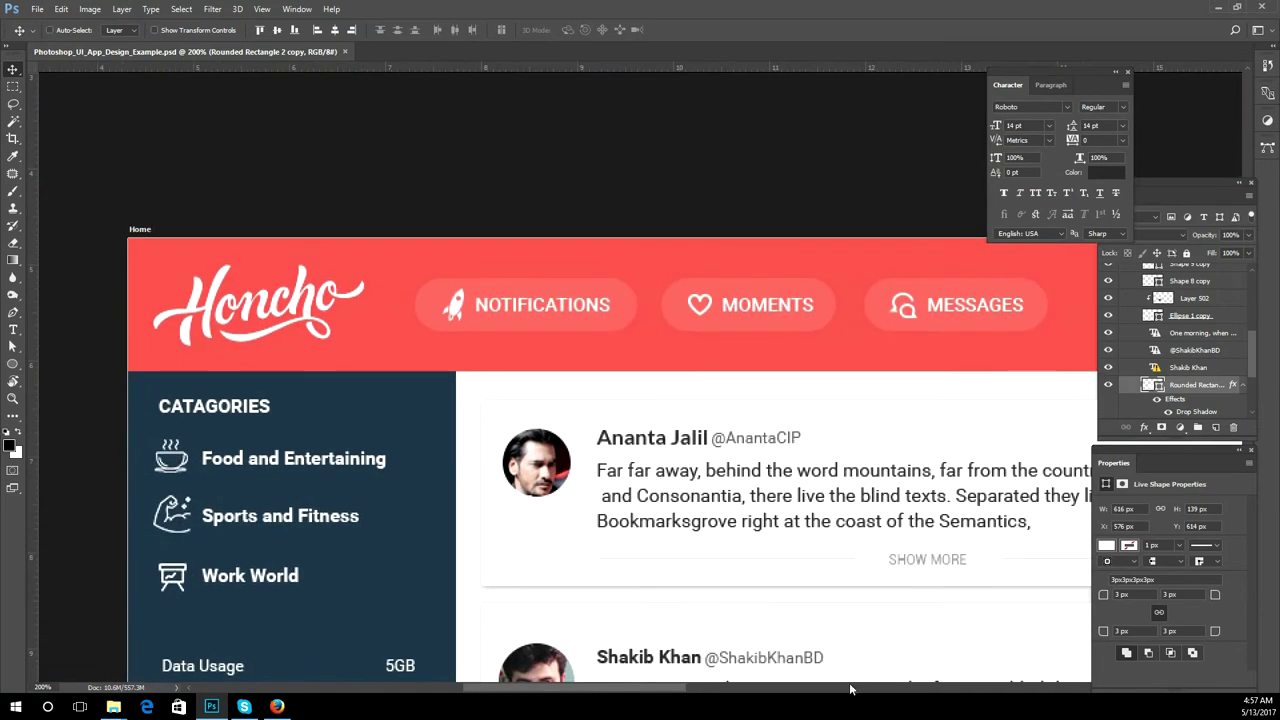
key("ctrl+minus")
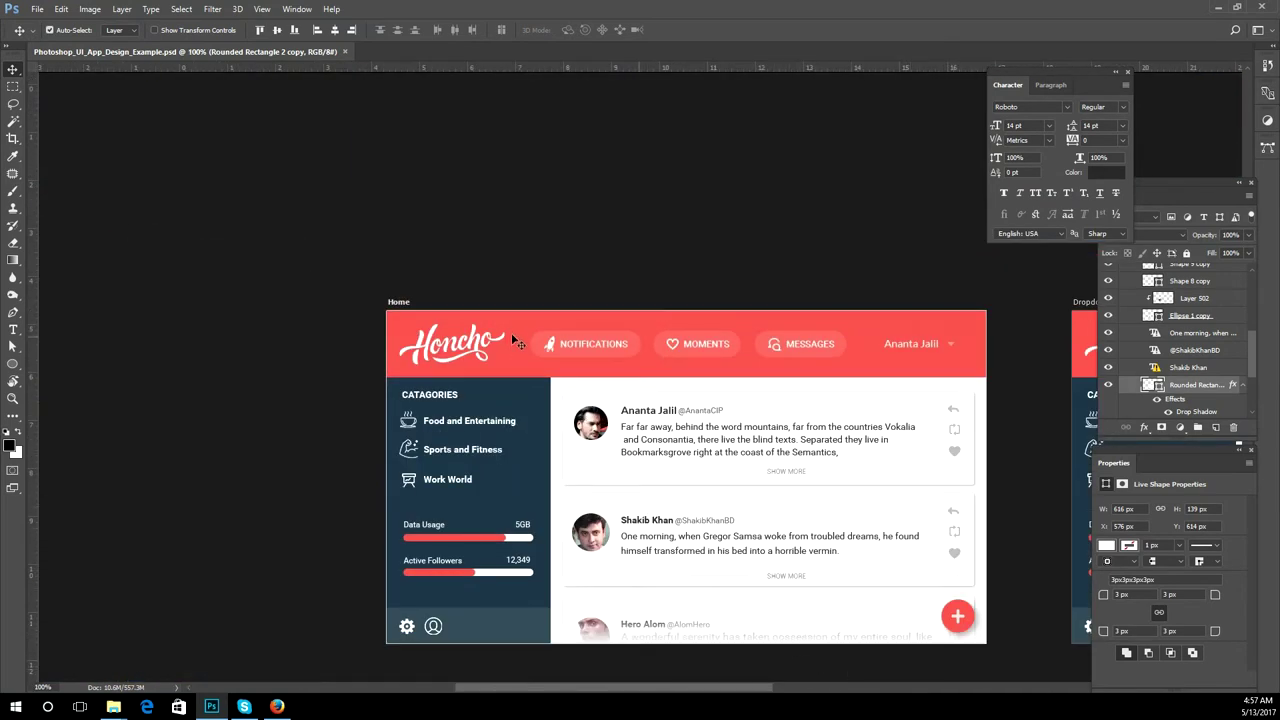
right_click(517, 355)
left_click(504, 360)
mouse_move(508, 368)
left_mouse_down()
mouse_move(509, 437)
mouse_move(517, 359)
left_mouse_up()
left_click(527, 368)
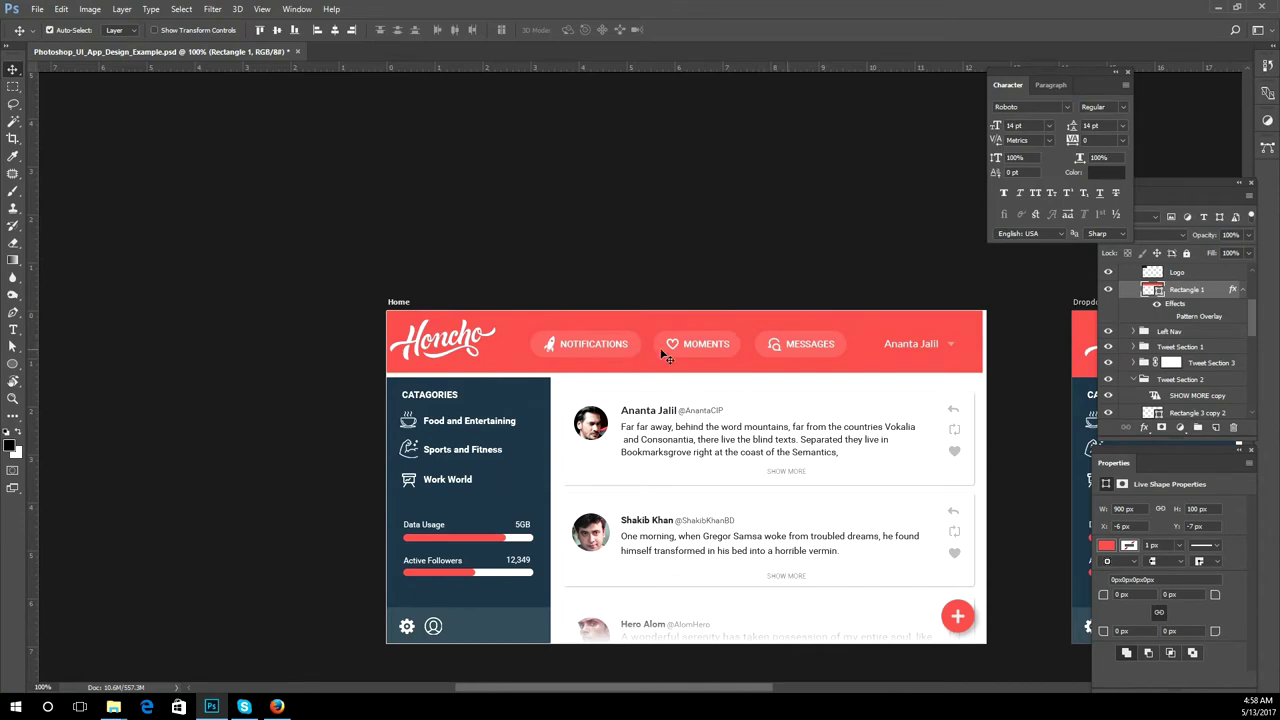
mouse_move(665, 367)
left_mouse_down()
mouse_move(659, 491)
mouse_move(662, 368)
left_mouse_up()
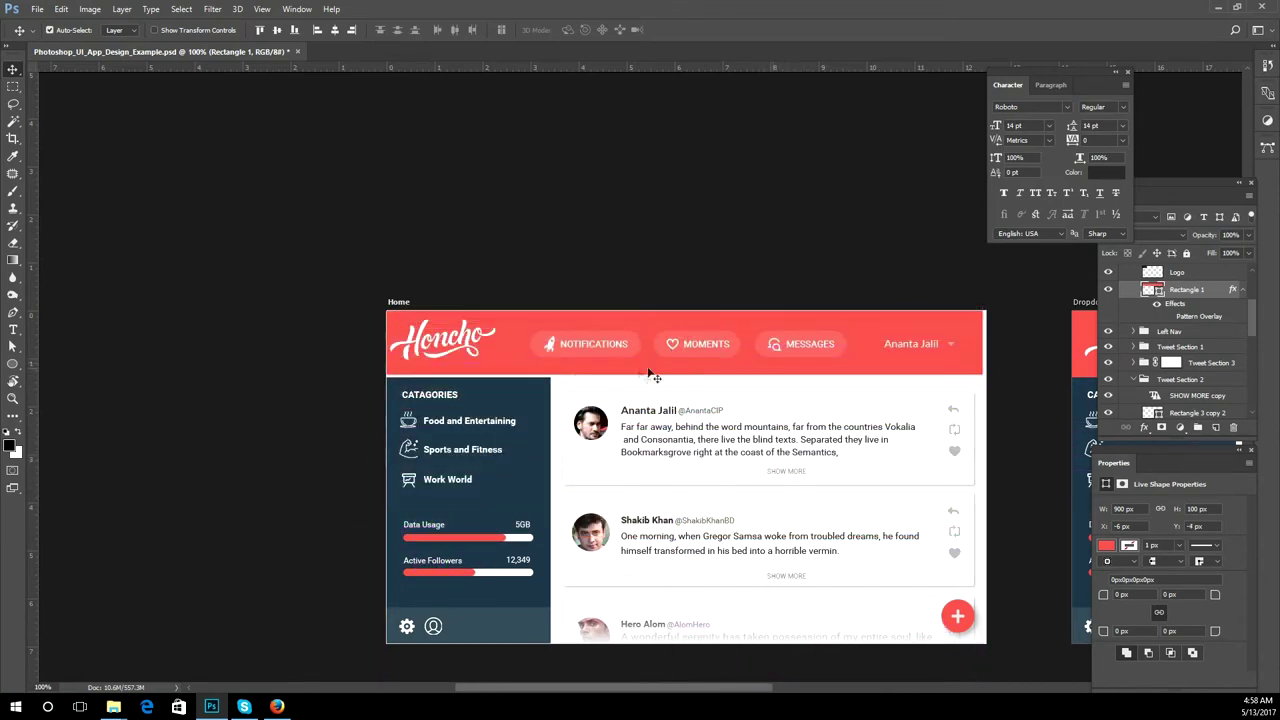
Step: Select the first tweet's avatar photo with Ellipse 1 and drag them slightly down-right
left_click(604, 438)
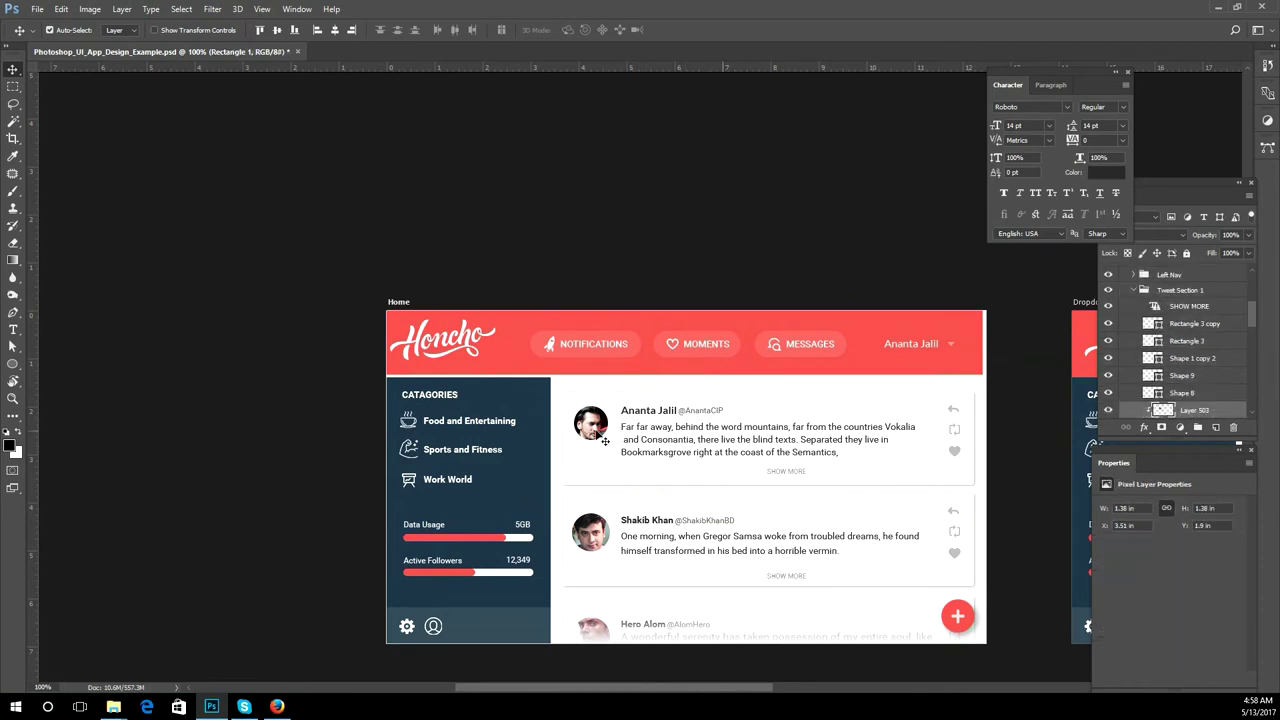
scroll(1155, 385, "down", 2)
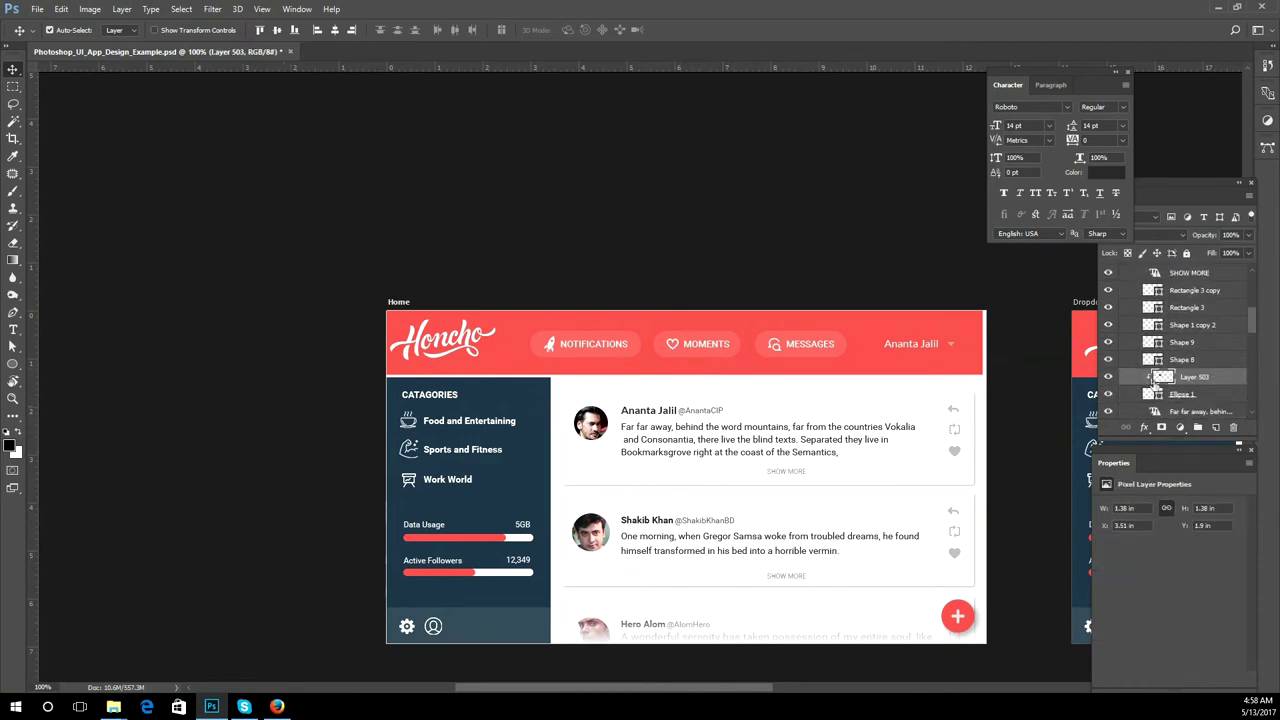
left_click(1185, 396)
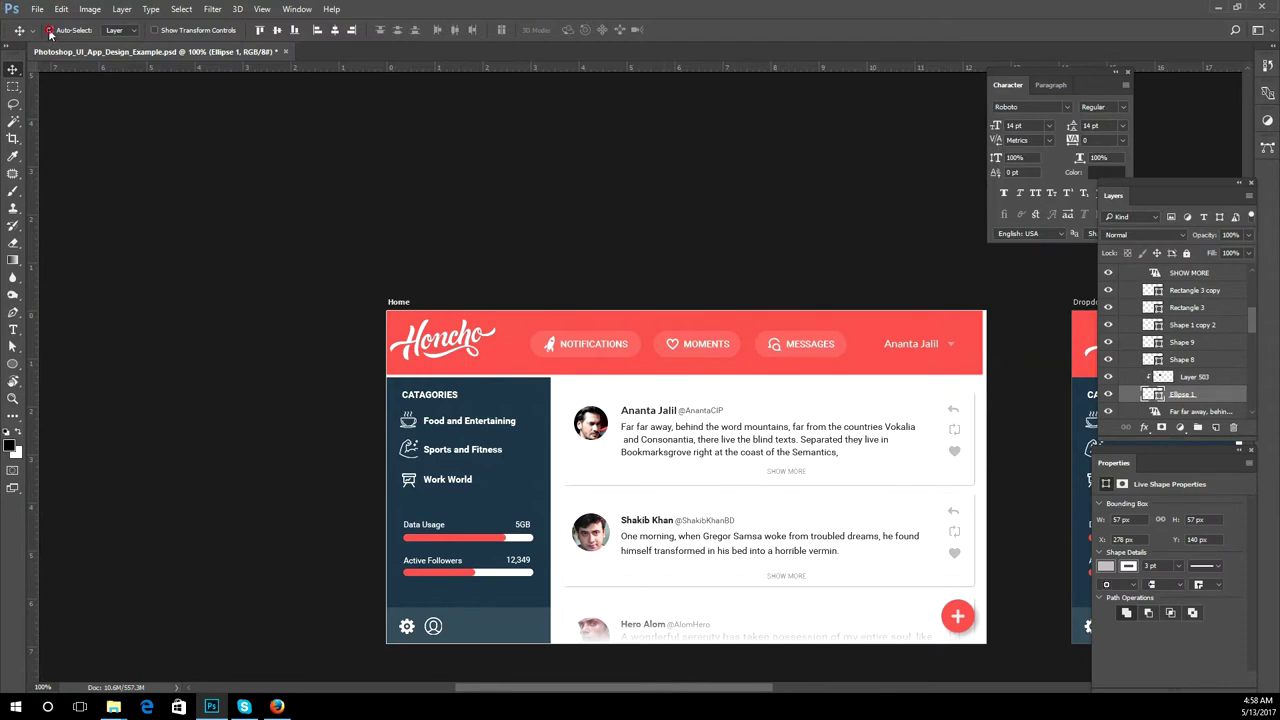
left_click(1190, 377, "shift")
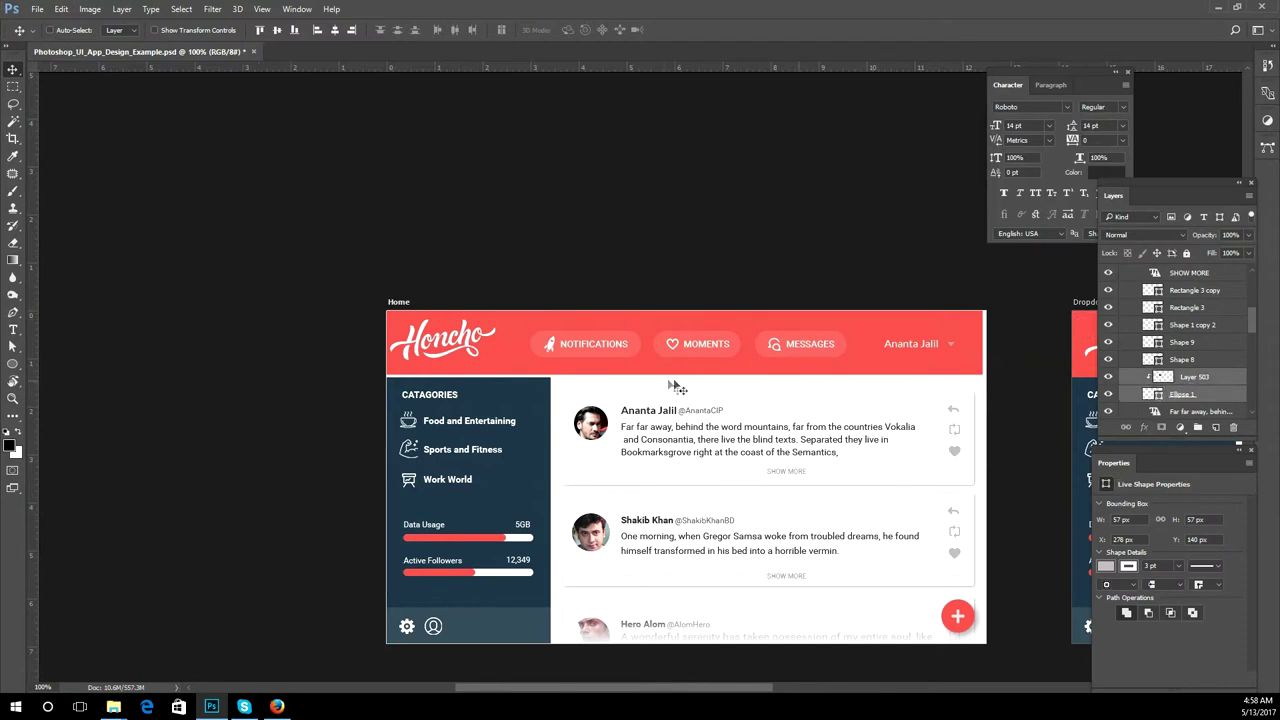
mouse_move(590, 428)
left_mouse_down()
mouse_move(595, 443)
mouse_move(580, 432)
left_mouse_up()
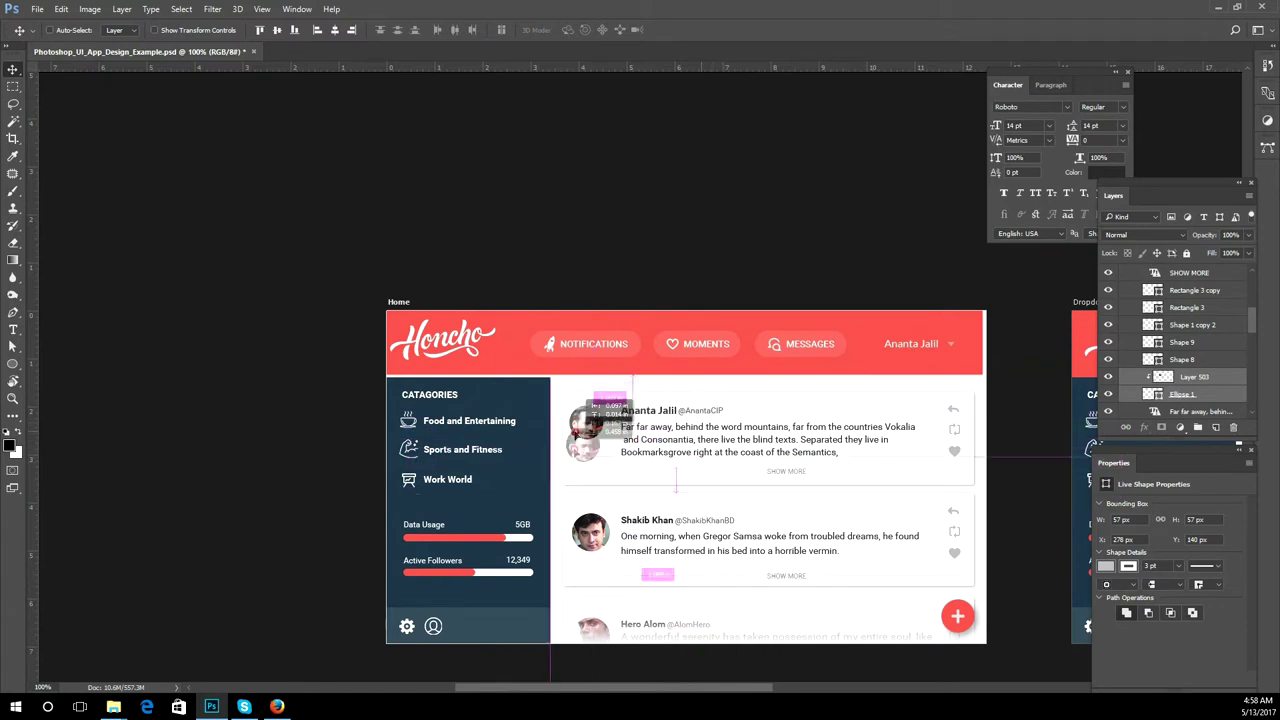
left_click_drag(580, 432, 594, 434)
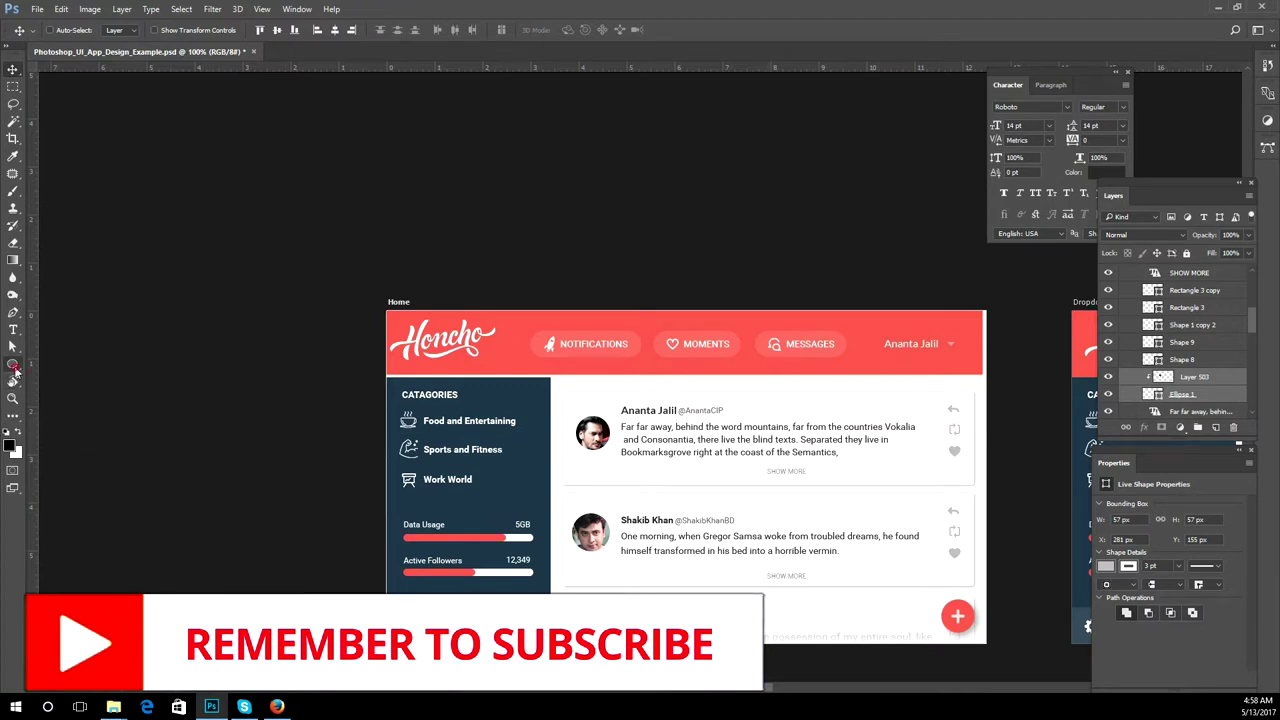
Step: Choose the Ellipse Tool, cancel its Create Ellipse dialog, and browse the Edit and File menus
left_click(13, 364)
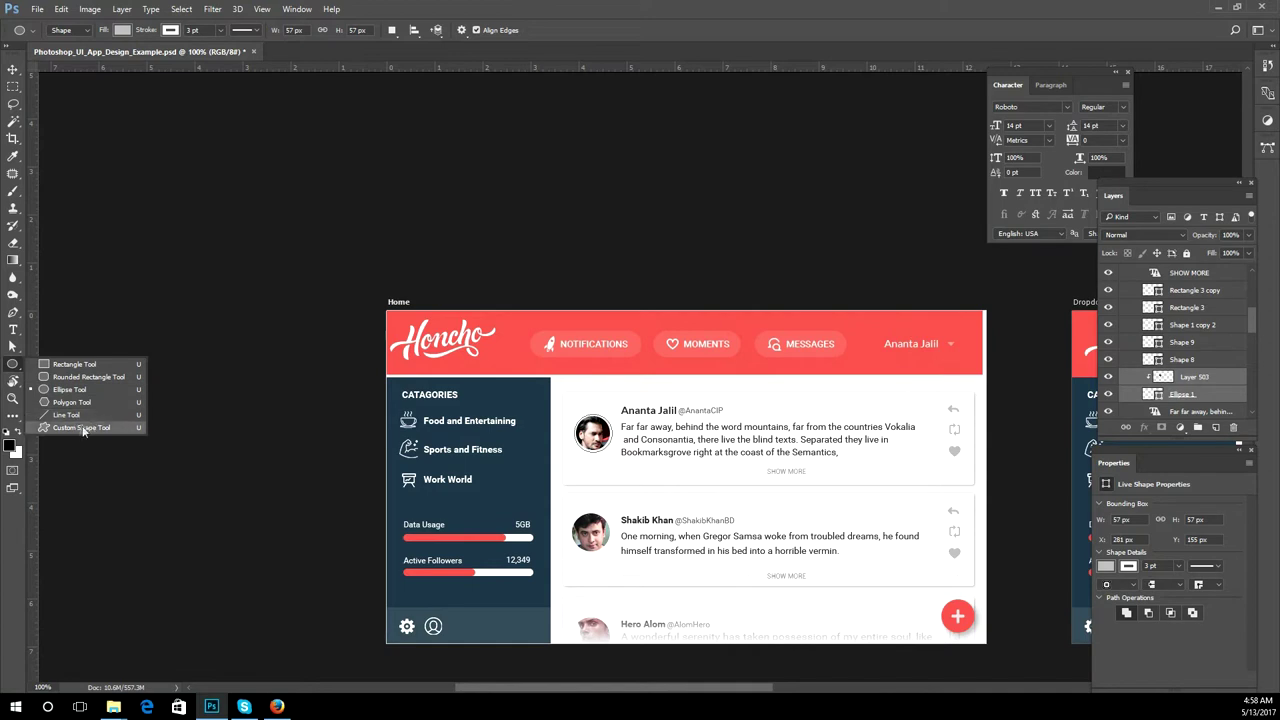
left_click(229, 318)
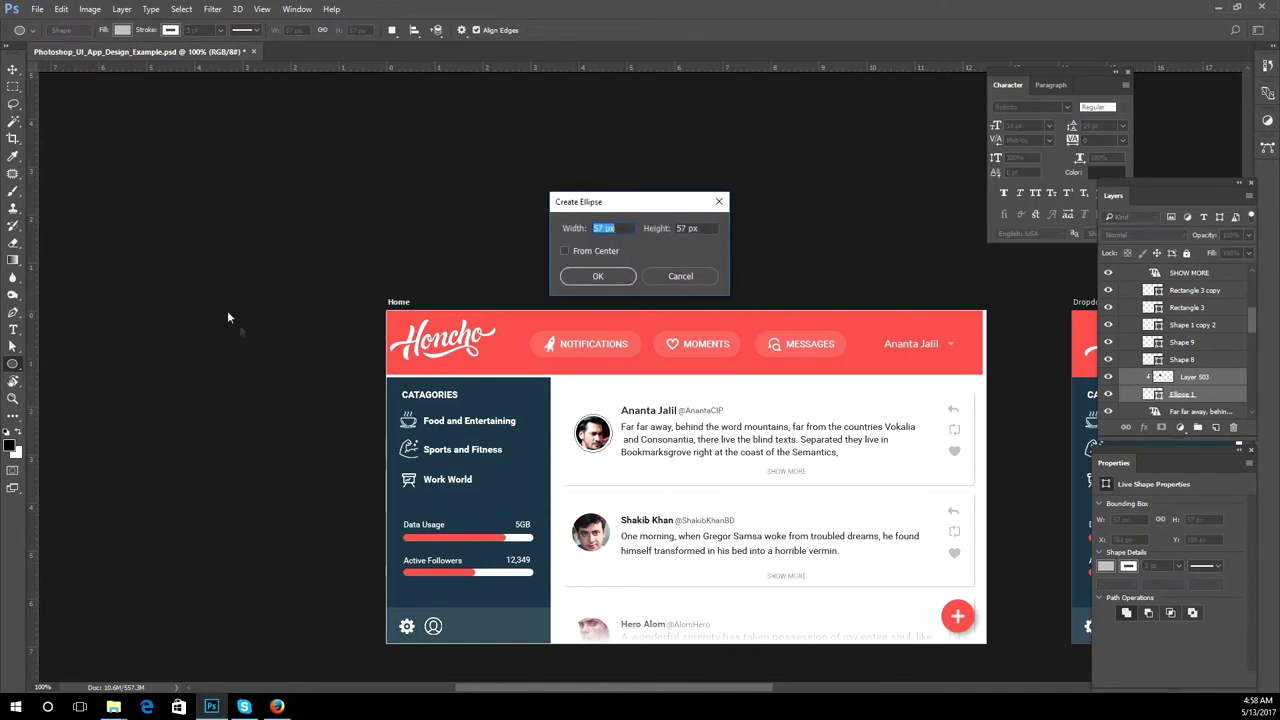
left_click(651, 277)
left_click(61, 9)
mouse_move(37, 9)
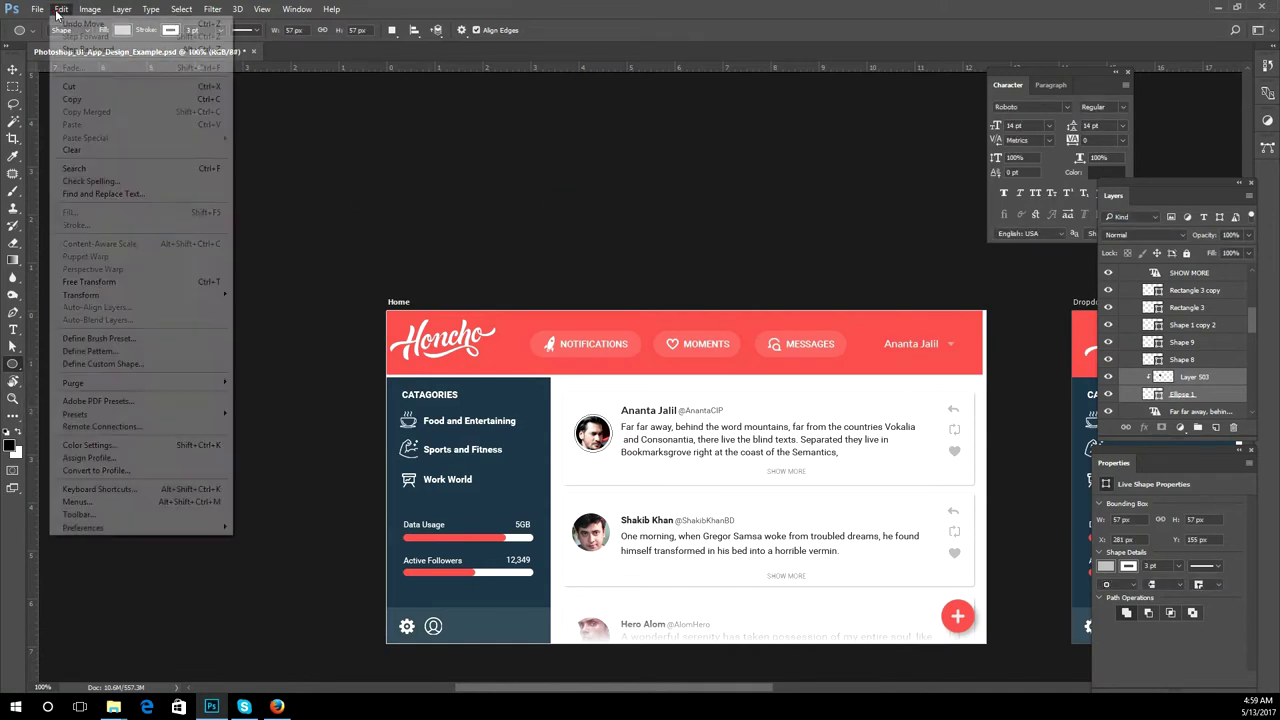
left_click(409, 78)
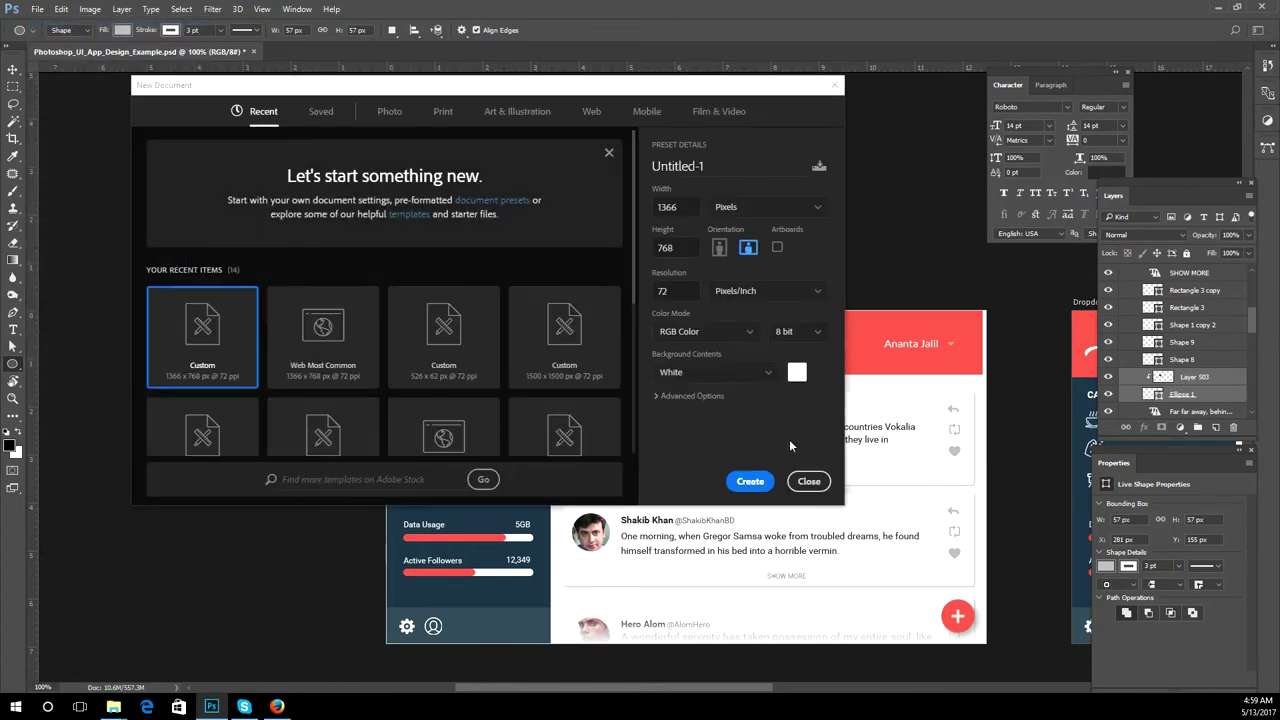
Step: Create the new 1366 × 768 px document and draw four black test rectangles
left_click(752, 482)
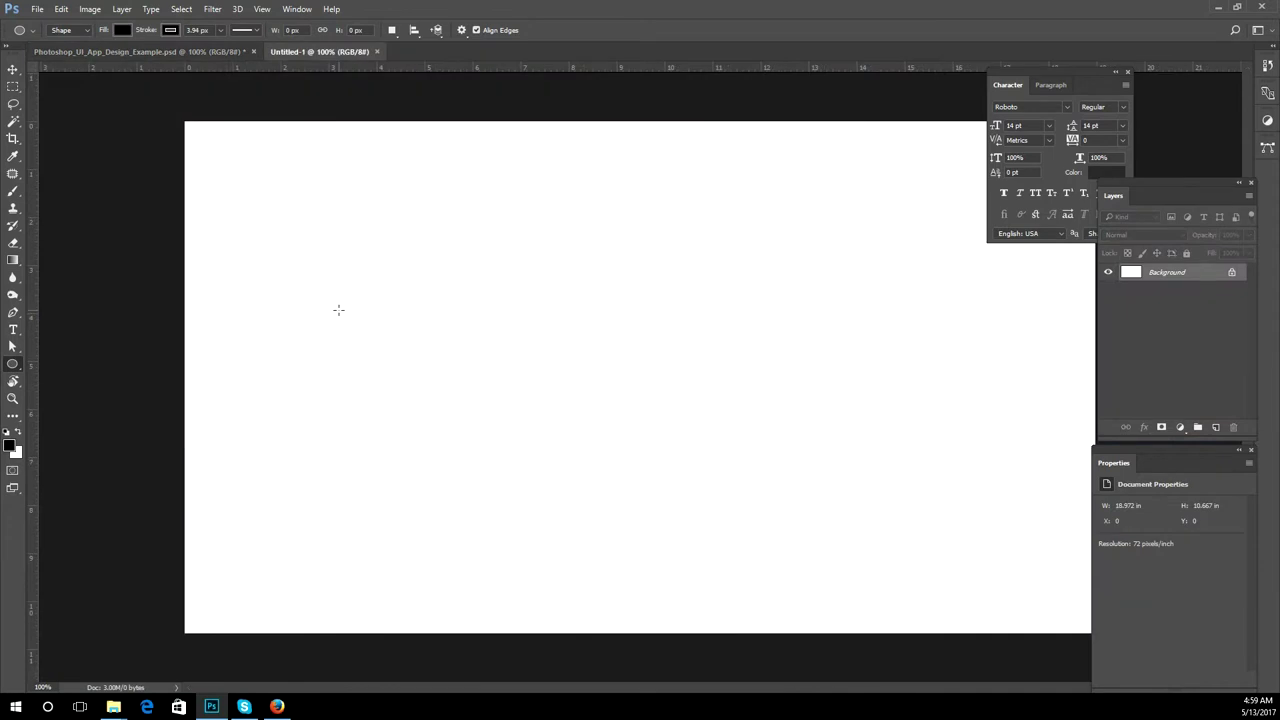
right_click(15, 363)
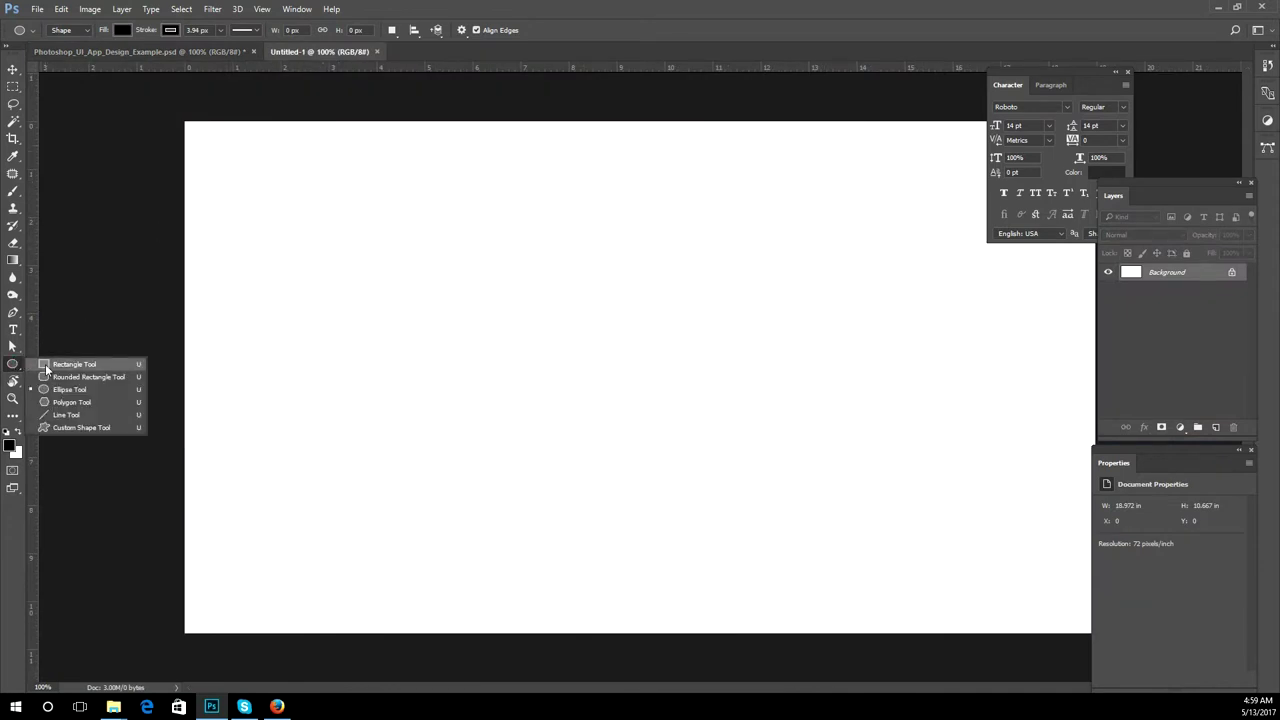
left_click(46, 365)
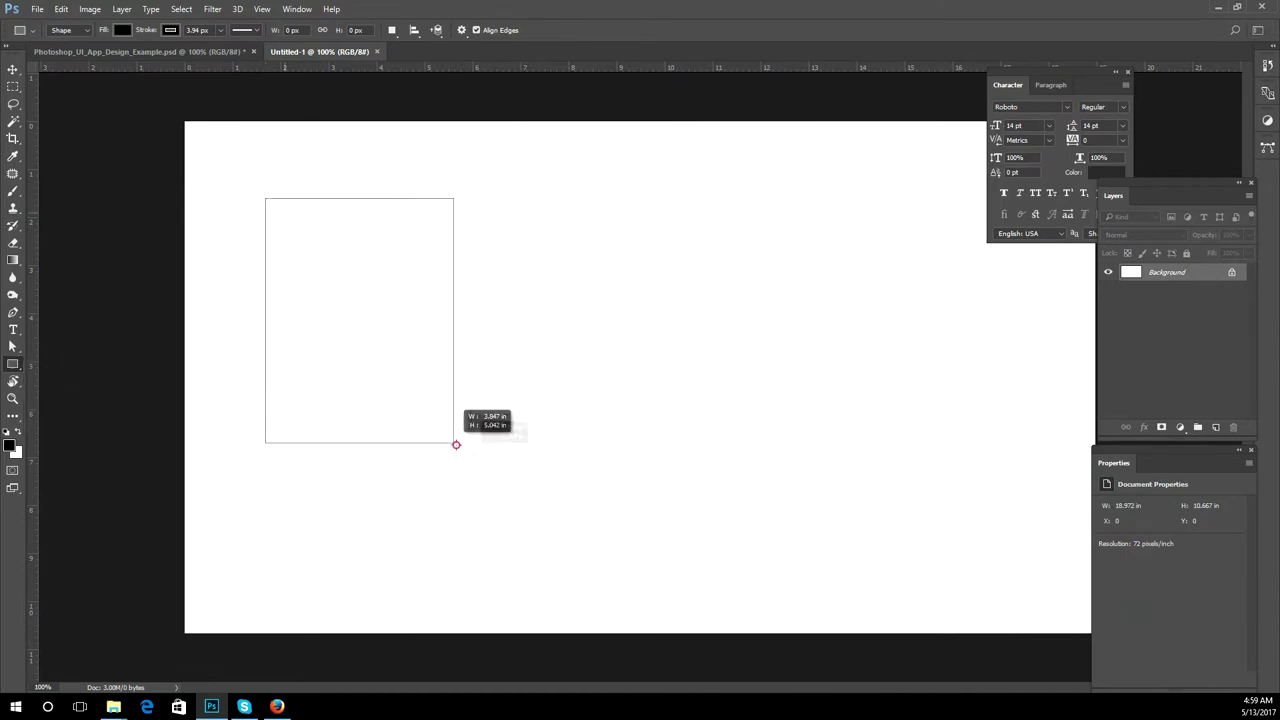
left_click_drag(266, 198, 478, 456)
mouse_move(594, 240)
left_mouse_down()
mouse_move(743, 257)
mouse_move(1024, 325)
left_mouse_up()
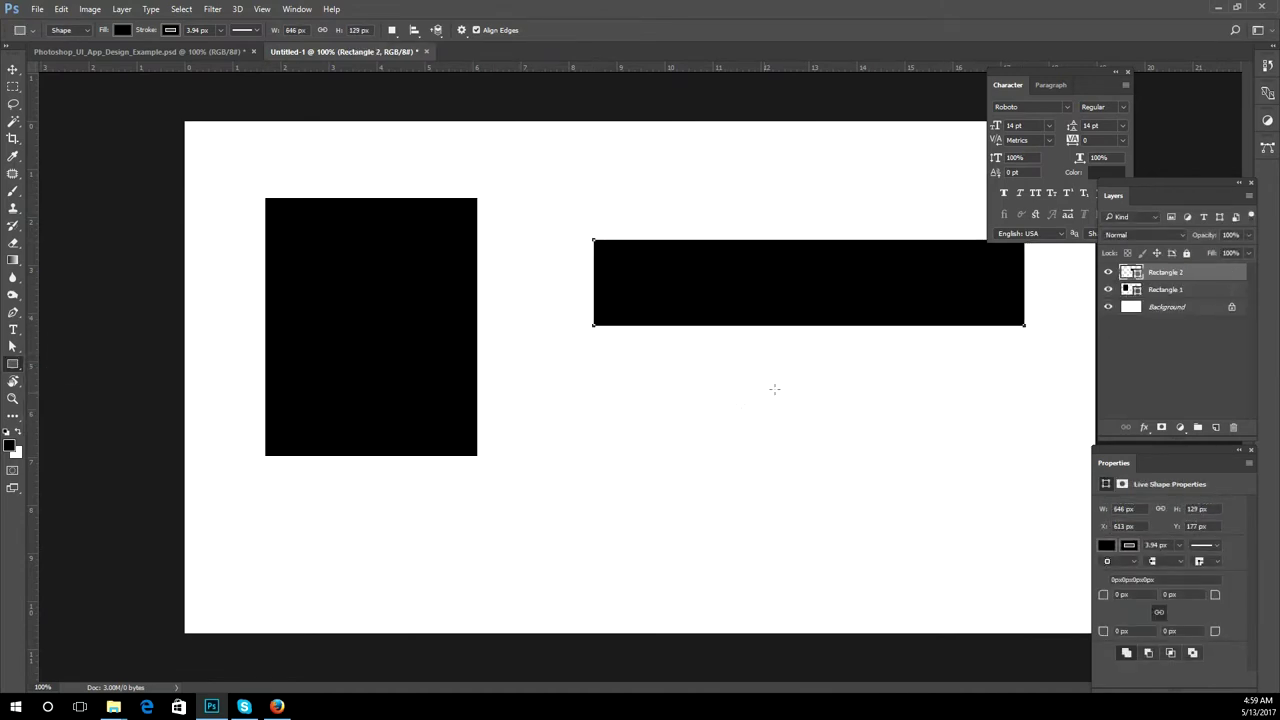
mouse_move(620, 391)
left_mouse_down()
mouse_move(641, 551)
mouse_move(546, 557)
left_mouse_up()
mouse_move(660, 399)
left_mouse_down()
mouse_move(803, 474)
mouse_move(1020, 443)
mouse_move(1038, 512)
left_mouse_up()
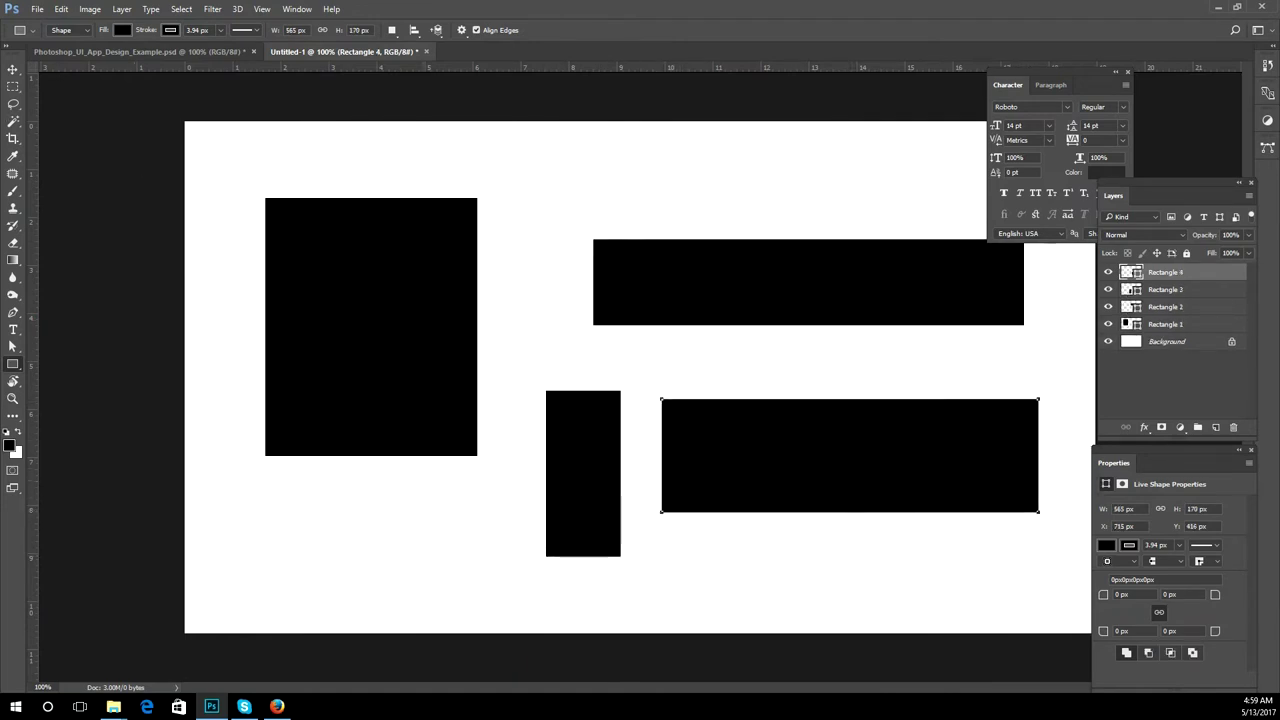
Step: Select all four rectangle layers and delete them, leaving only Background
left_click(13, 69)
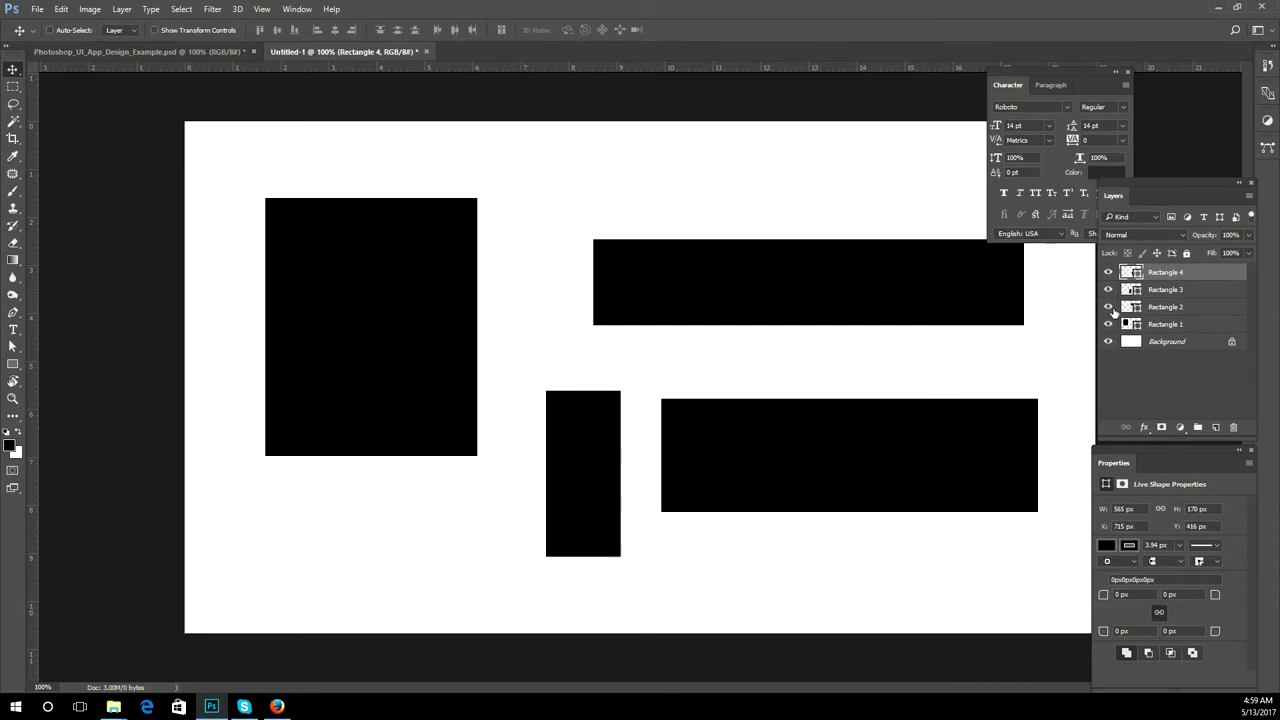
left_click(1166, 318, "shift")
left_click(1166, 326, "shift")
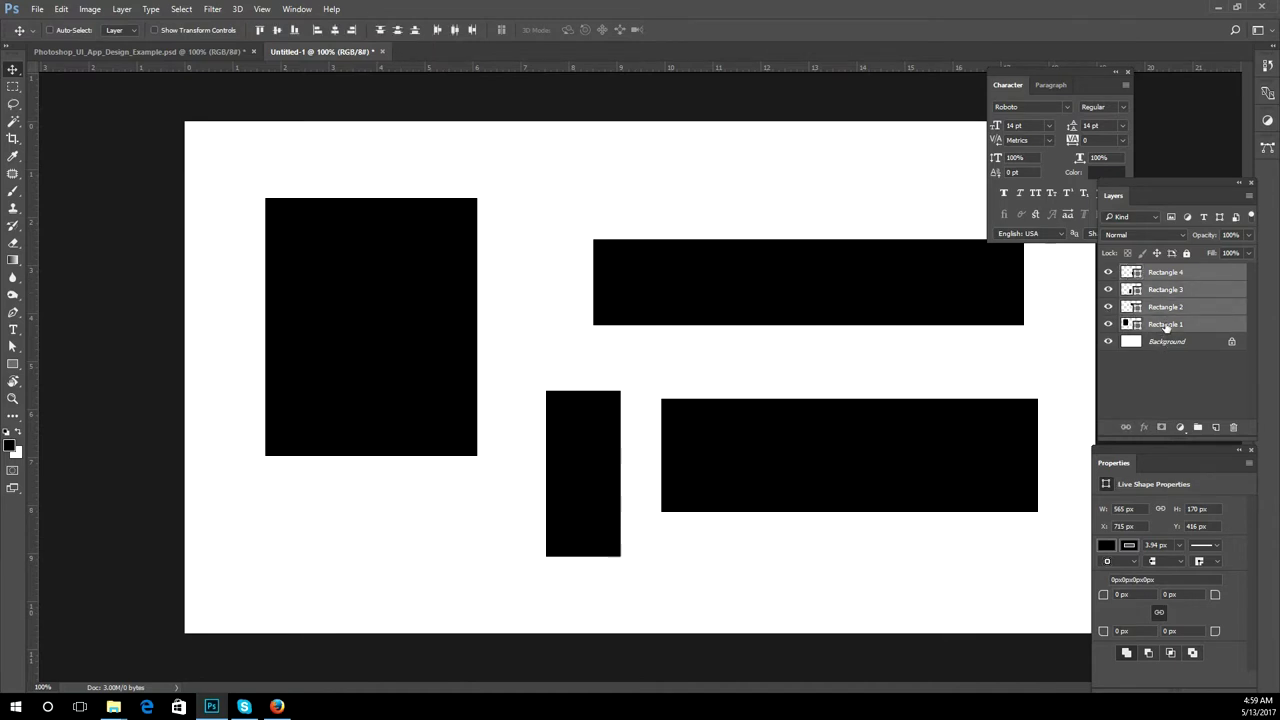
key("Delete")
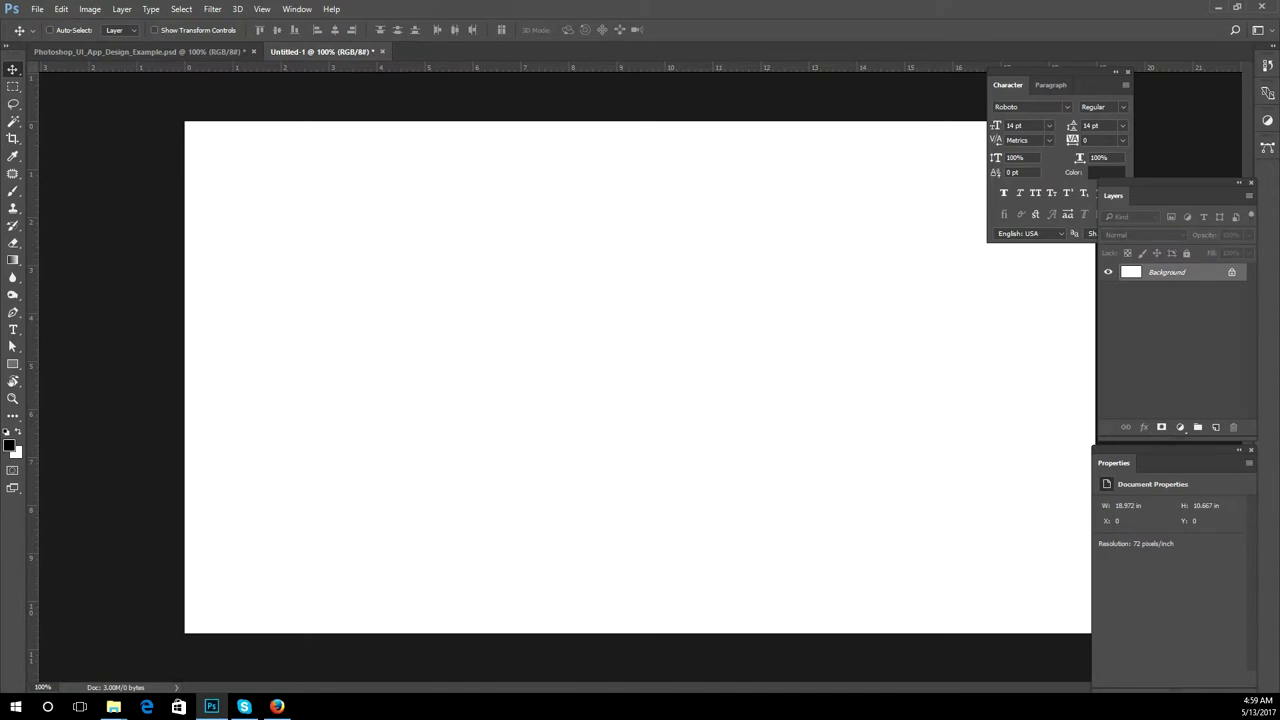
left_click(13, 364)
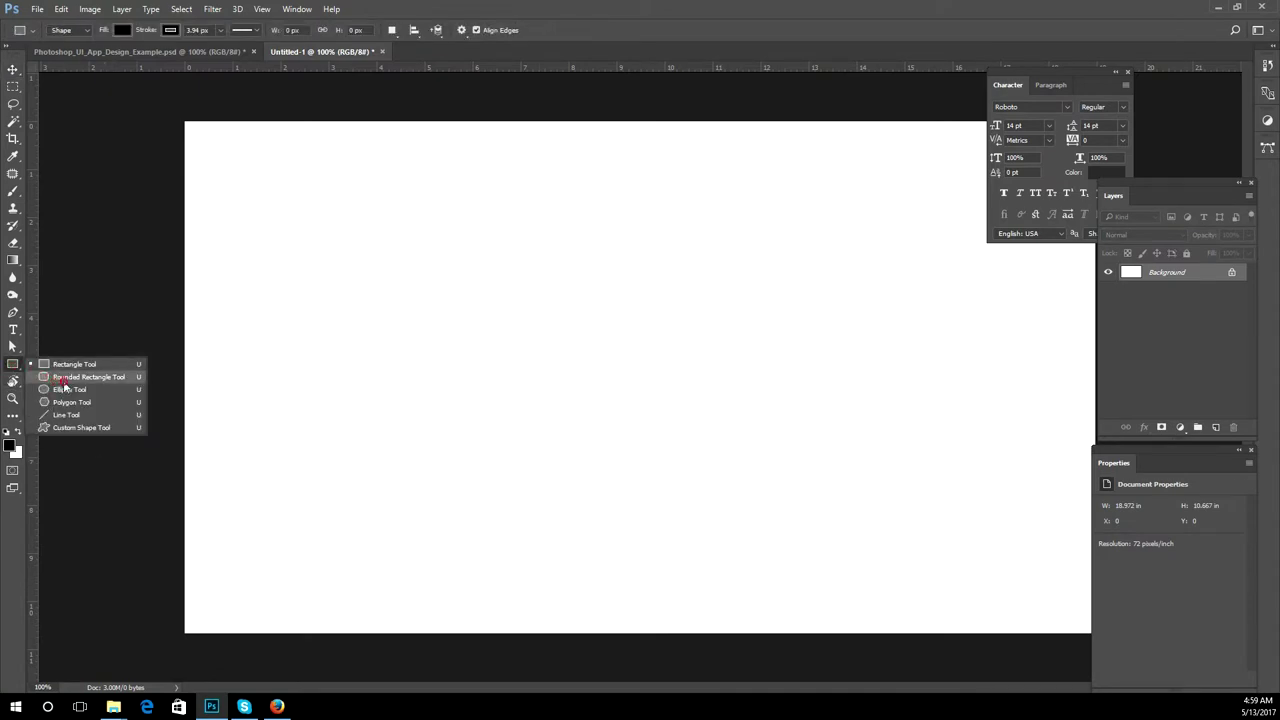
Step: Draw a black rounded rectangle near the top, move it down, then delete it
left_click(80, 377)
mouse_move(411, 209)
left_mouse_down()
mouse_move(846, 284)
mouse_move(802, 259)
left_mouse_up()
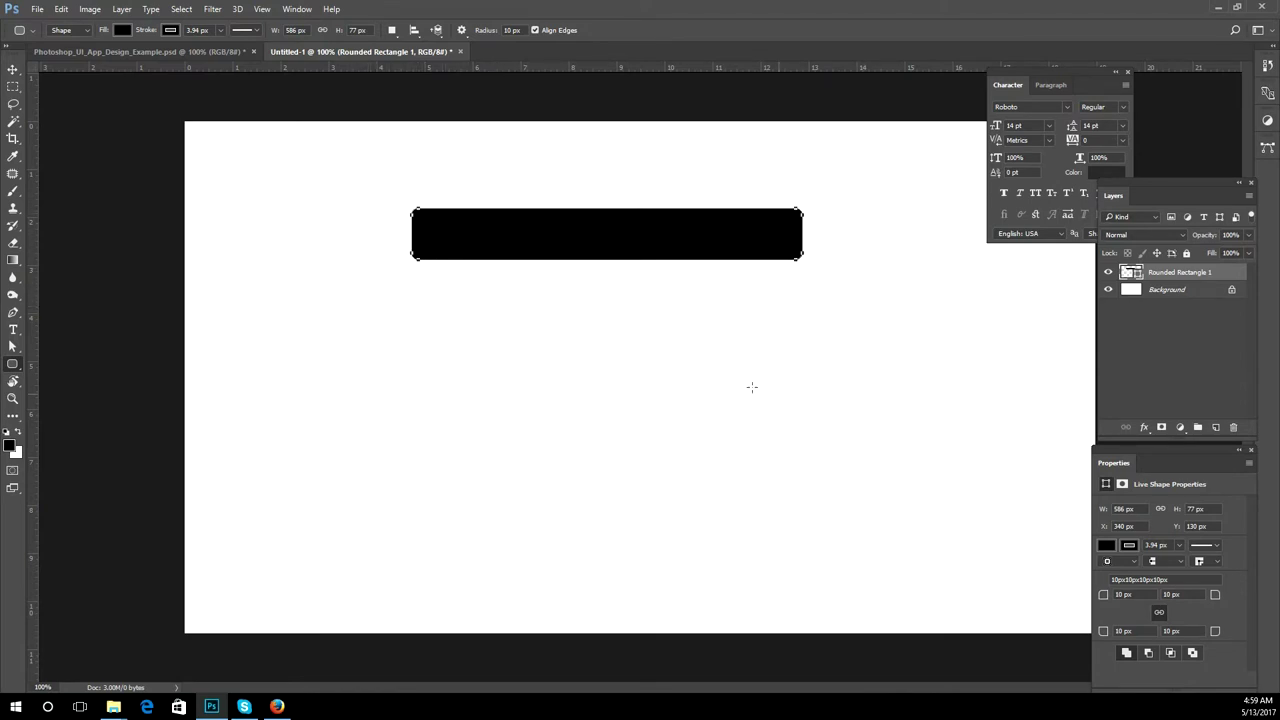
left_click(13, 69)
left_click_drag(551, 248, 533, 343)
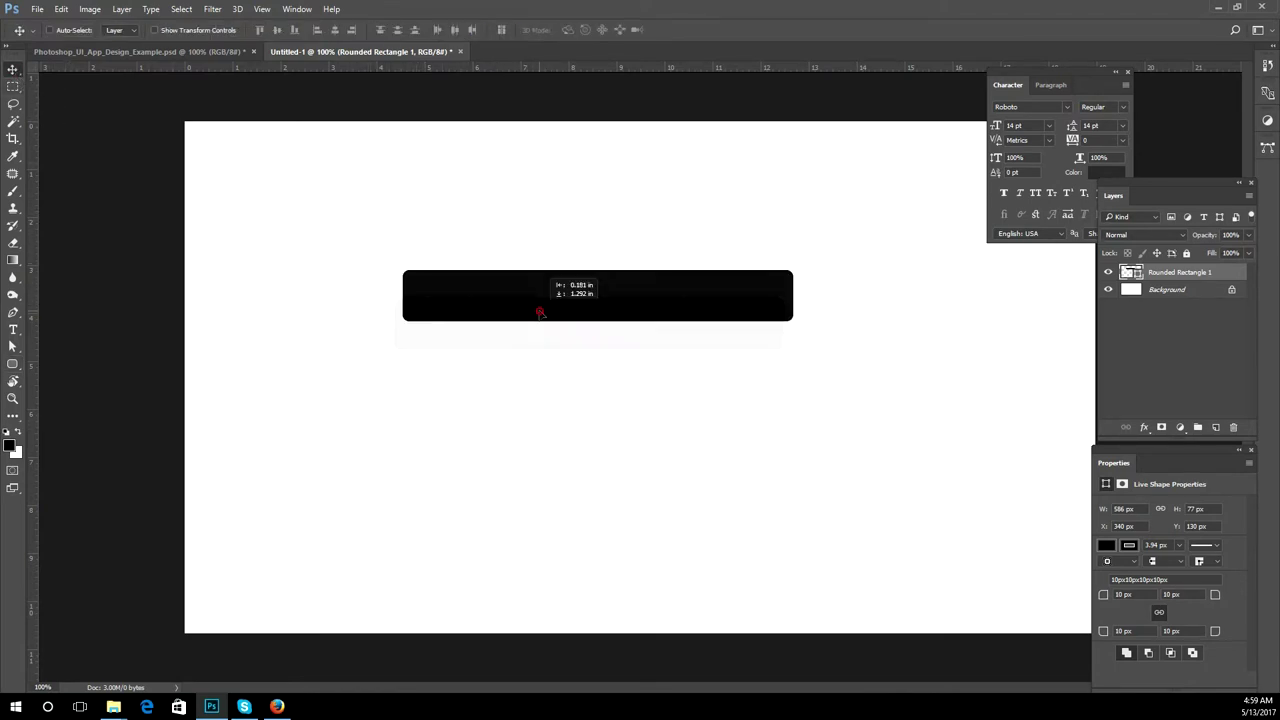
key("Delete")
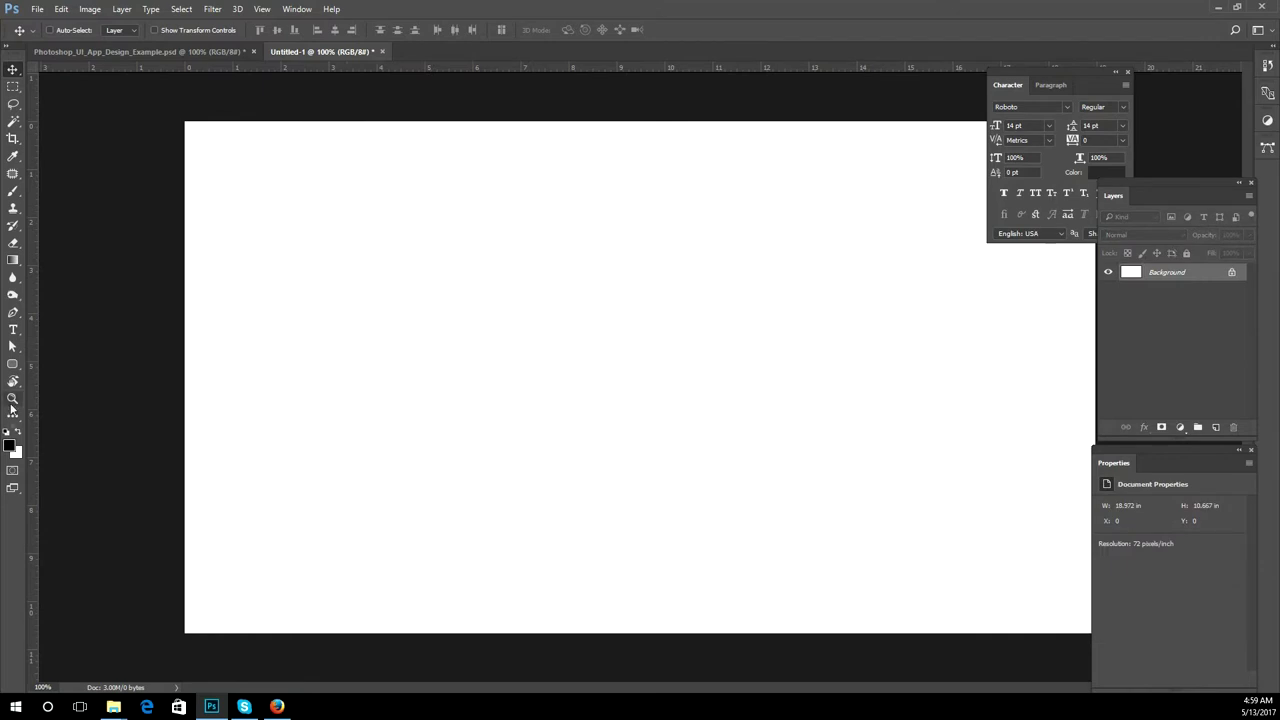
Step: Draw a black ellipse with the Ellipse Tool and move it toward the canvas centre
left_click(13, 364)
right_click(13, 364)
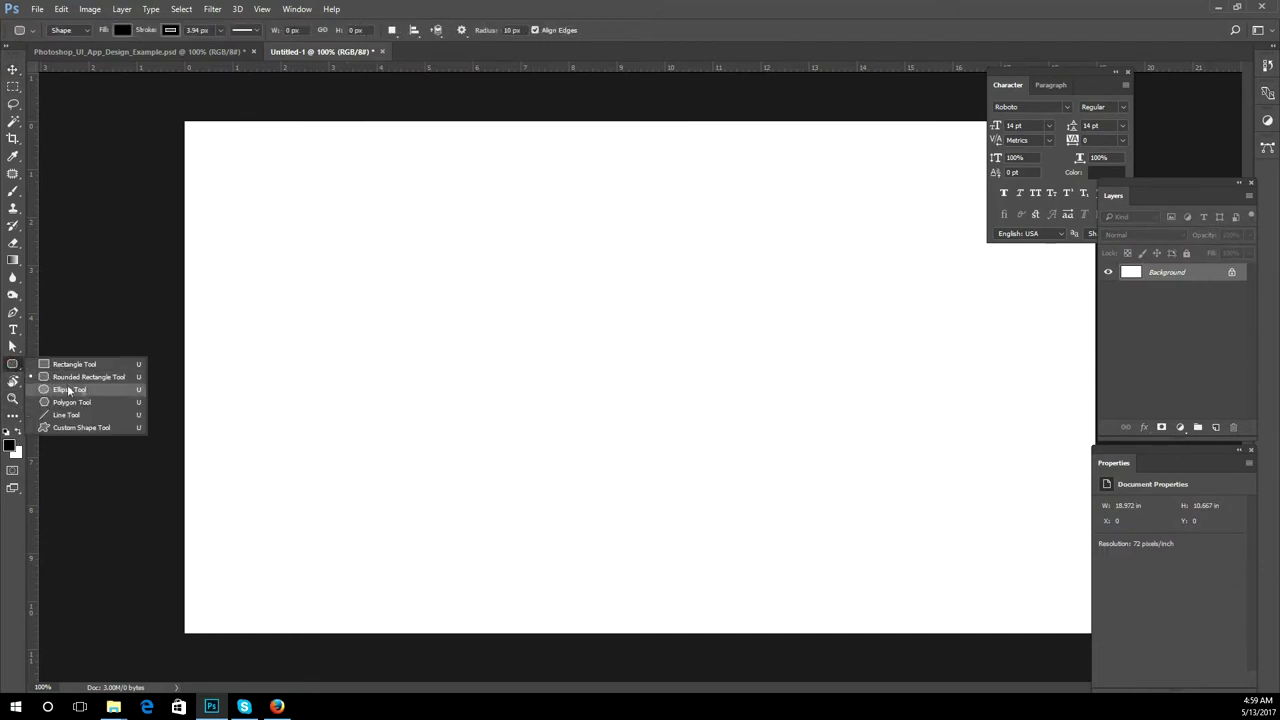
left_click(86, 392)
right_click(22, 366)
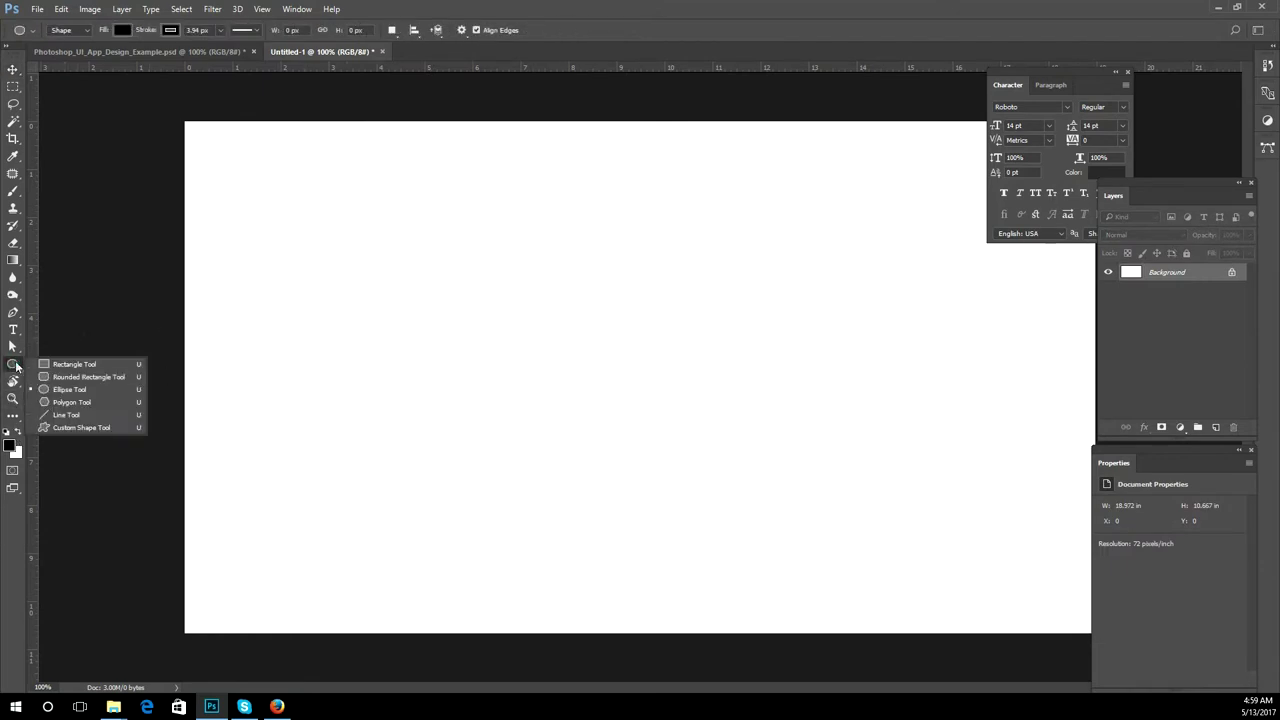
left_click(92, 391)
left_click_drag(315, 197, 491, 396)
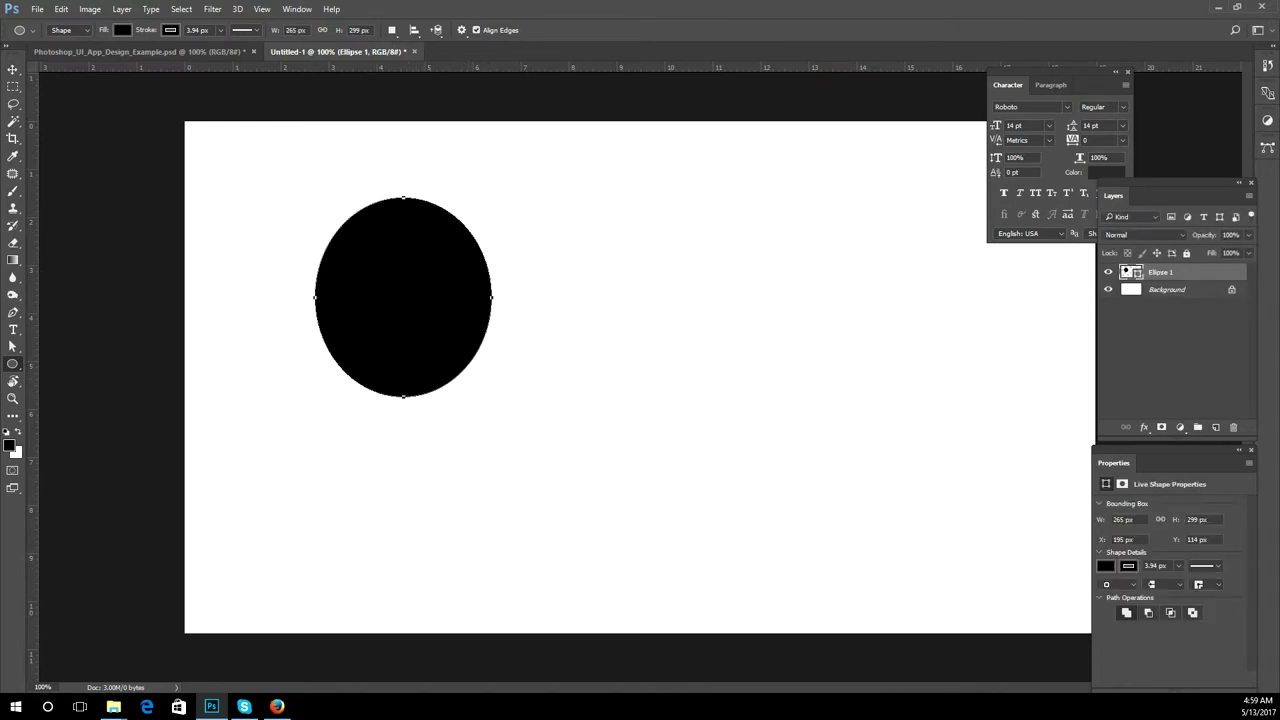
left_click(13, 69)
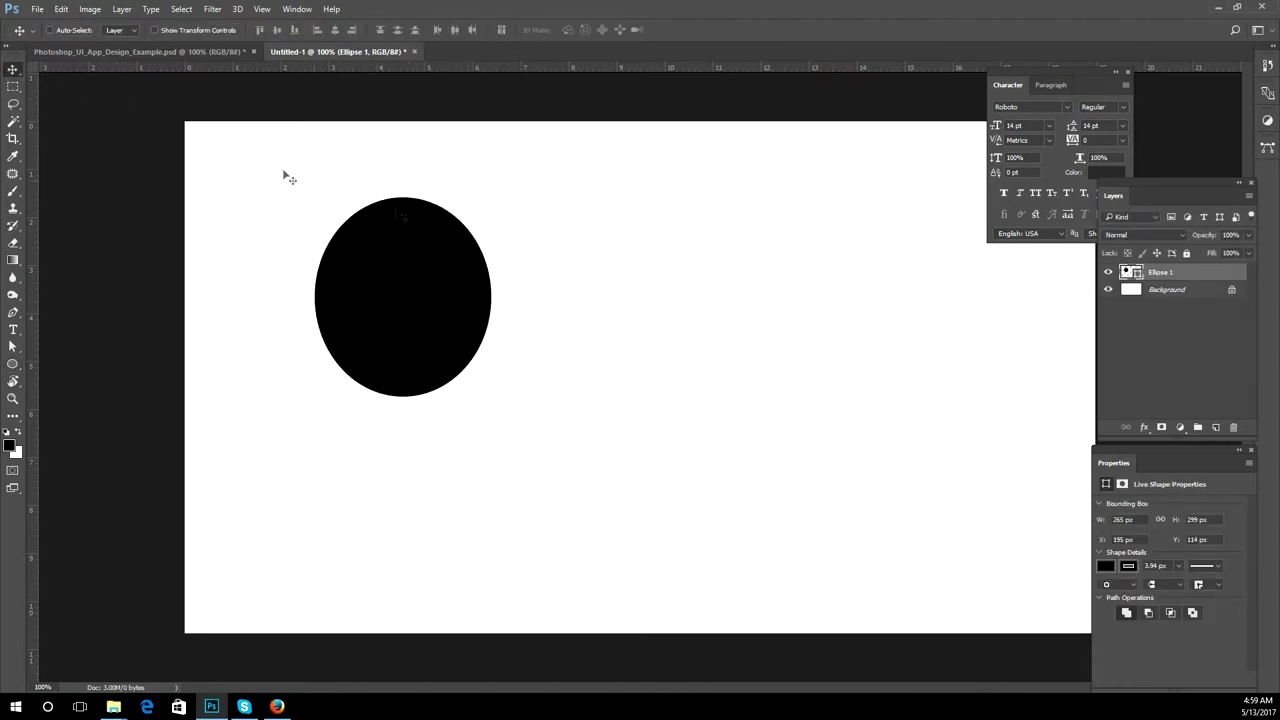
mouse_move(414, 271)
left_mouse_down()
mouse_move(364, 354)
mouse_move(487, 347)
left_mouse_up()
left_click(13, 364)
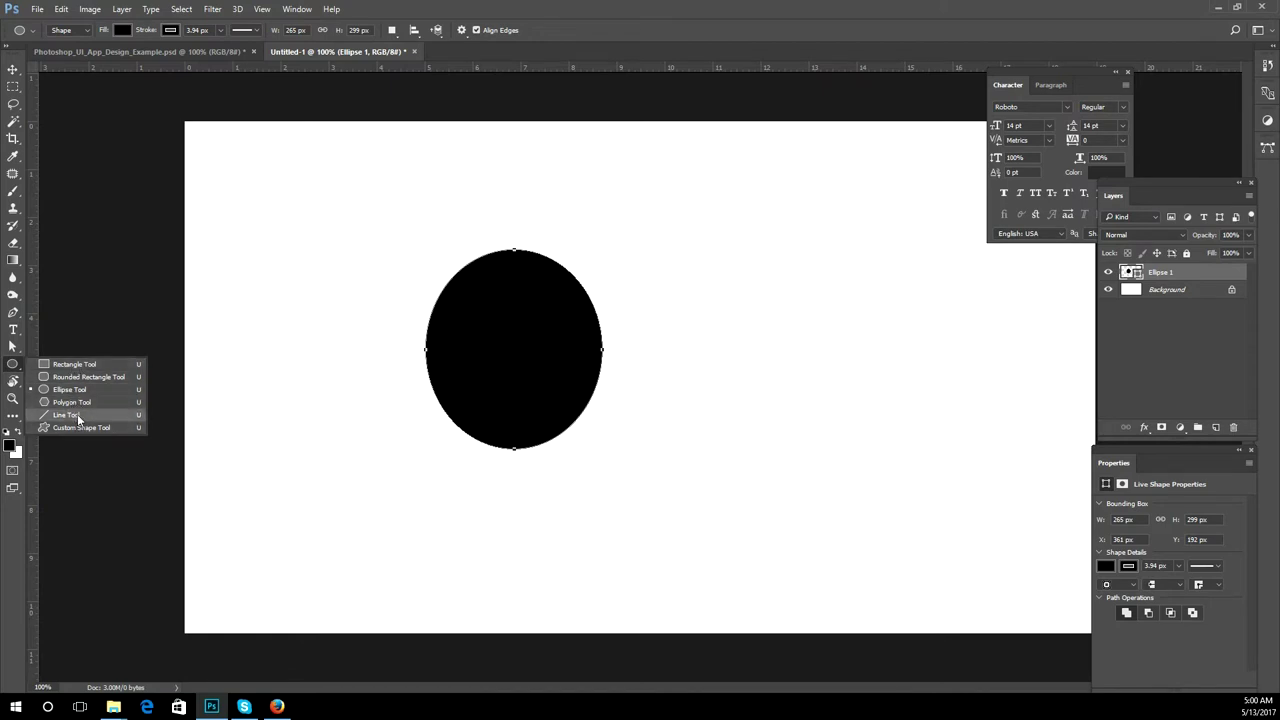
Step: Draw two thin lines forming an L: one horizontal across the lower canvas, one vertical
left_click(70, 414)
left_click_drag(355, 517, 695, 512)
left_click_drag(369, 391, 370, 517)
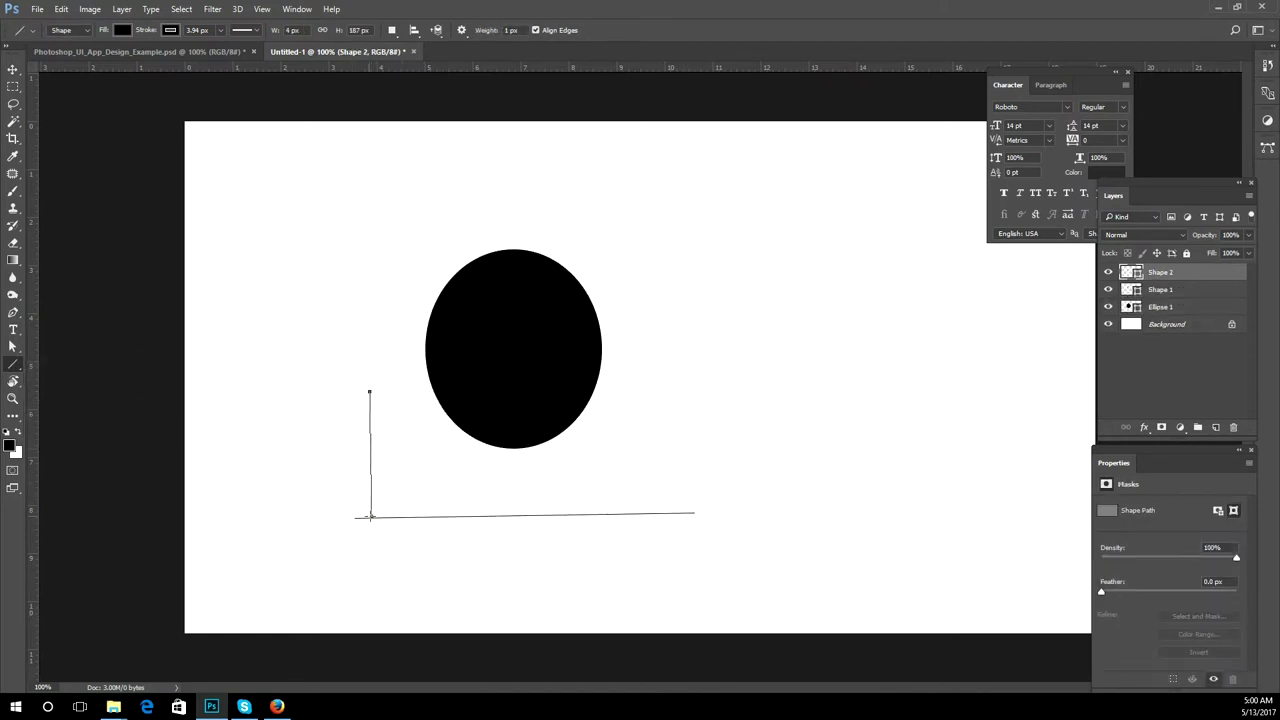
Step: Load the All shapes set into the Custom Shape Tool's shape picker
right_click(13, 364)
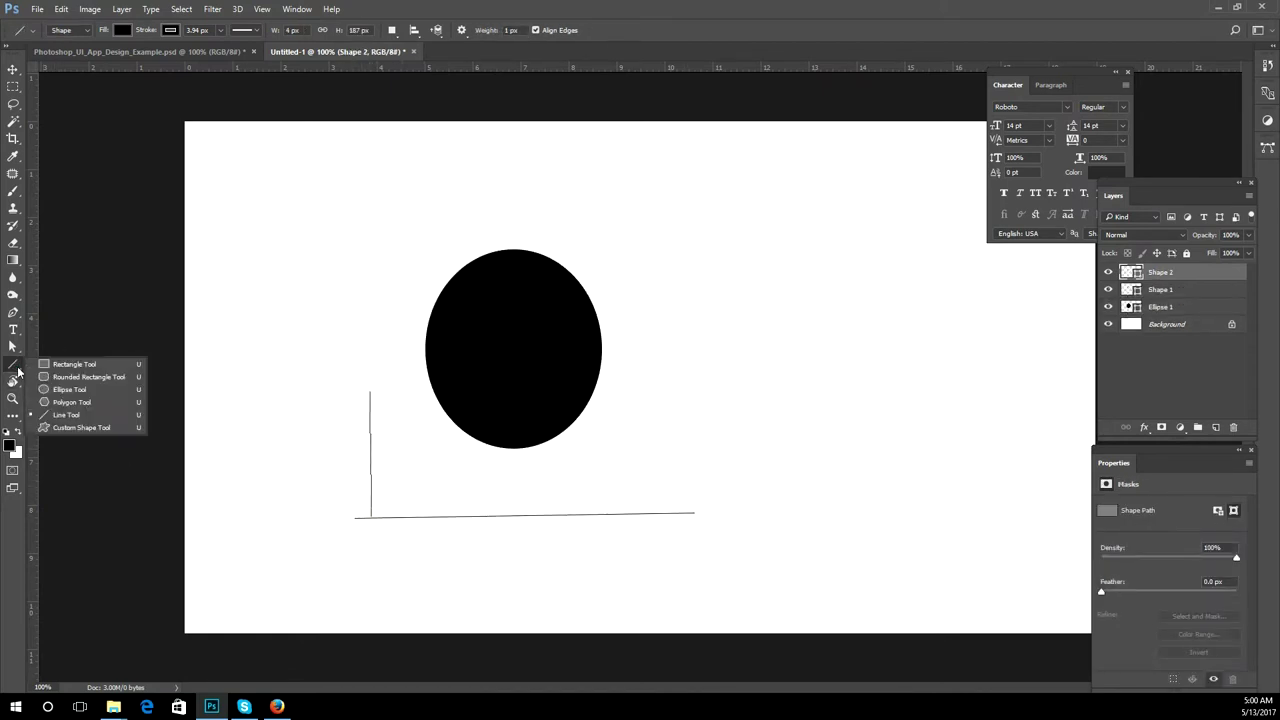
left_click(79, 430)
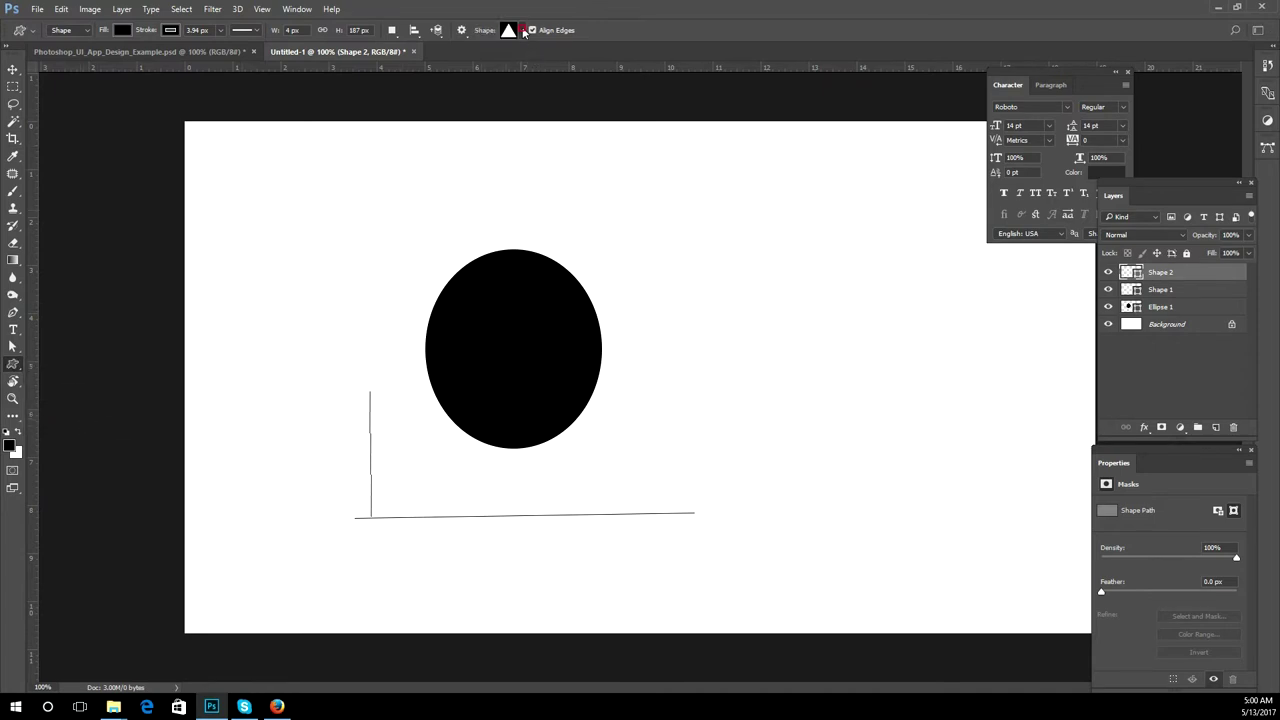
left_click(522, 31)
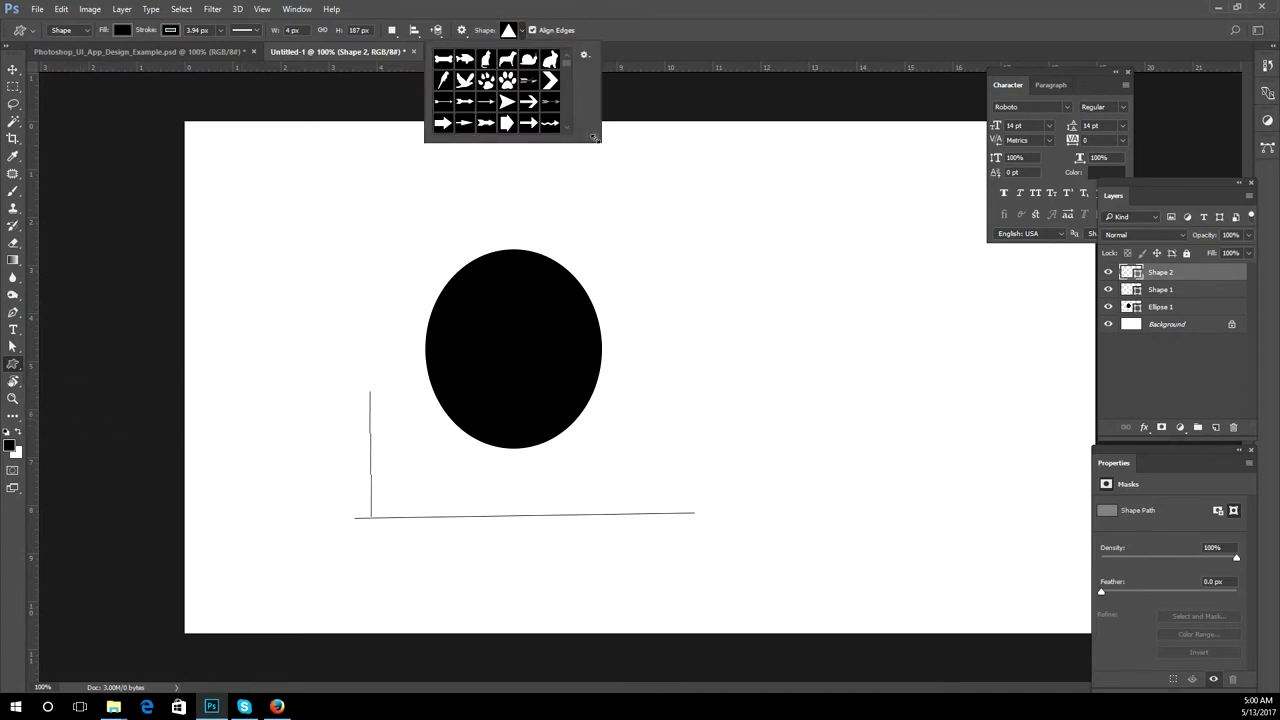
left_click_drag(594, 138, 658, 396)
left_click(650, 55)
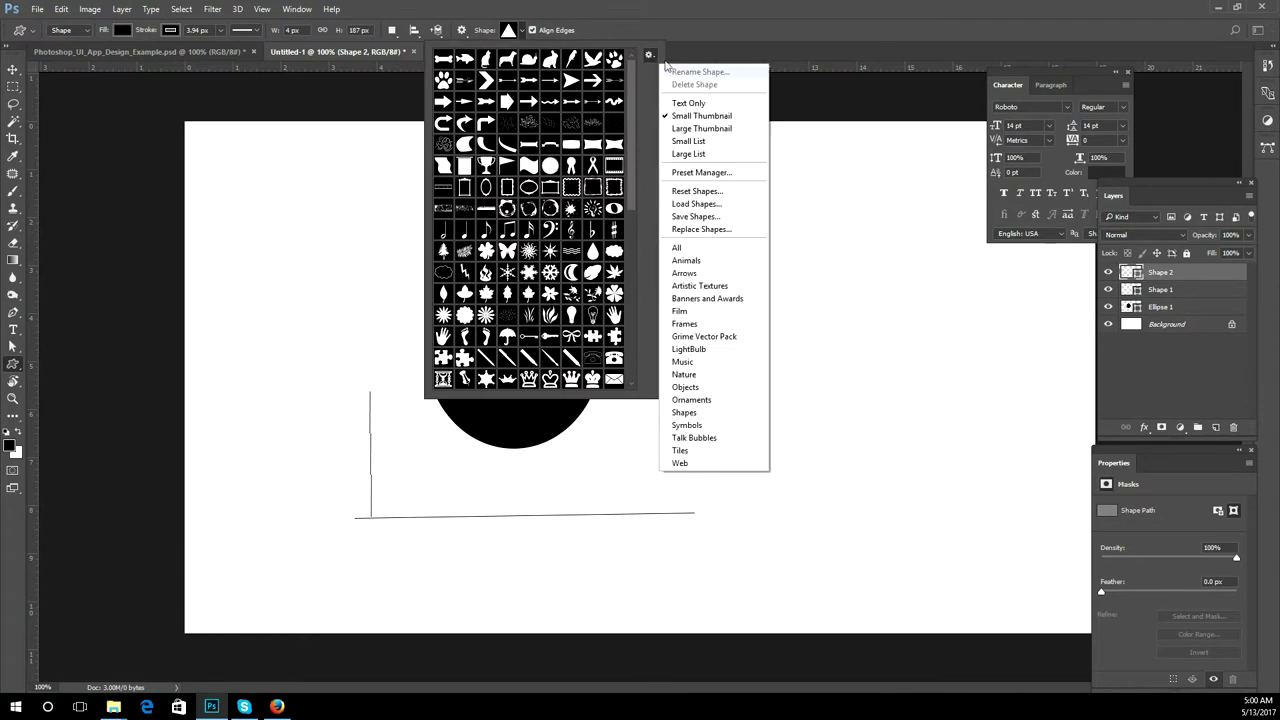
left_click(697, 248)
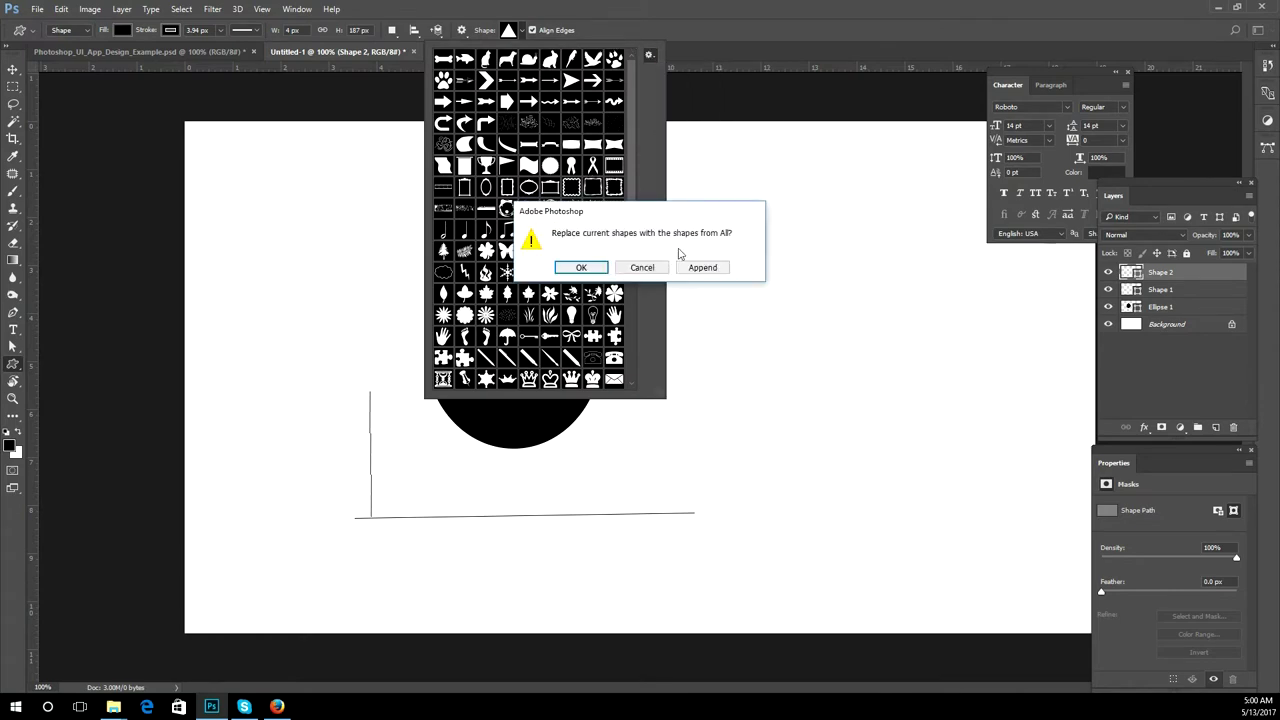
left_click(582, 266)
mouse_move(630, 117)
left_mouse_down()
mouse_move(634, 271)
mouse_move(632, 100)
left_mouse_up()
left_click(646, 57)
left_click(726, 249)
left_click(581, 267)
mouse_move(631, 148)
left_mouse_down()
mouse_move(649, 323)
mouse_move(649, 134)
left_mouse_up()
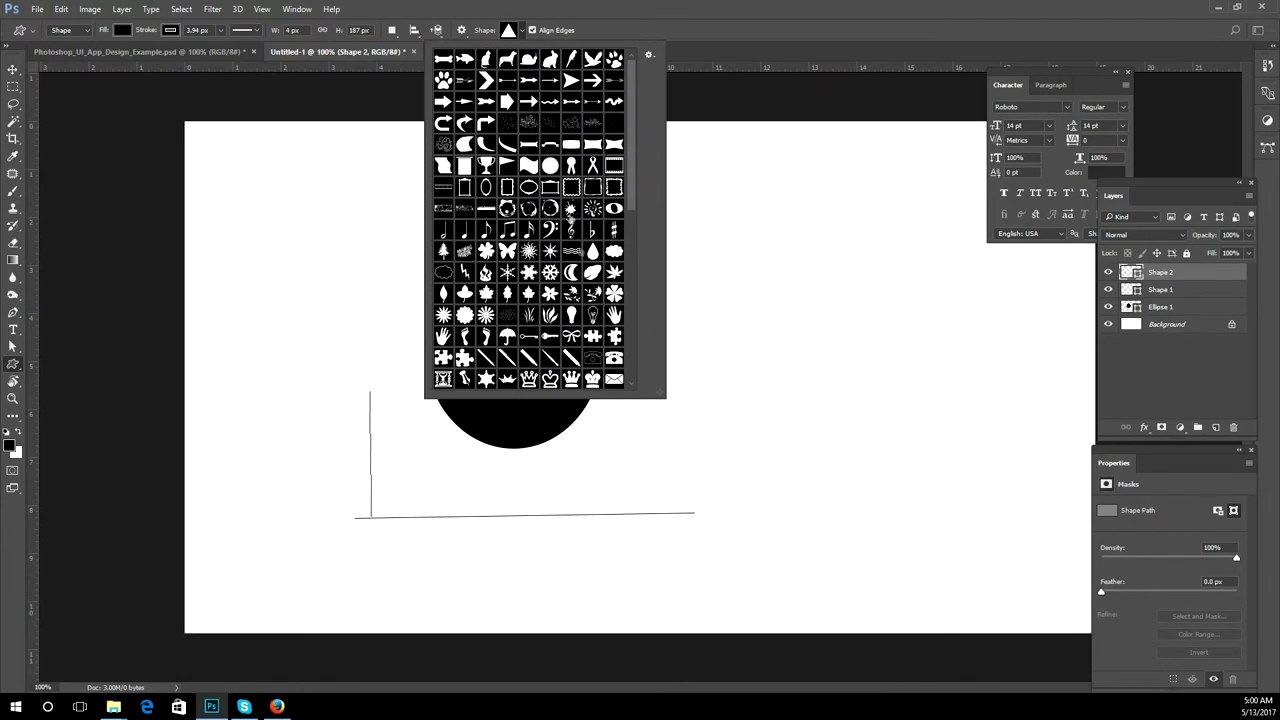
Step: Draw a black leaf at the upper right and a black arrow on the right side
left_click(592, 272)
mouse_move(740, 234)
left_mouse_down()
mouse_move(802, 382)
mouse_move(838, 334)
left_mouse_up()
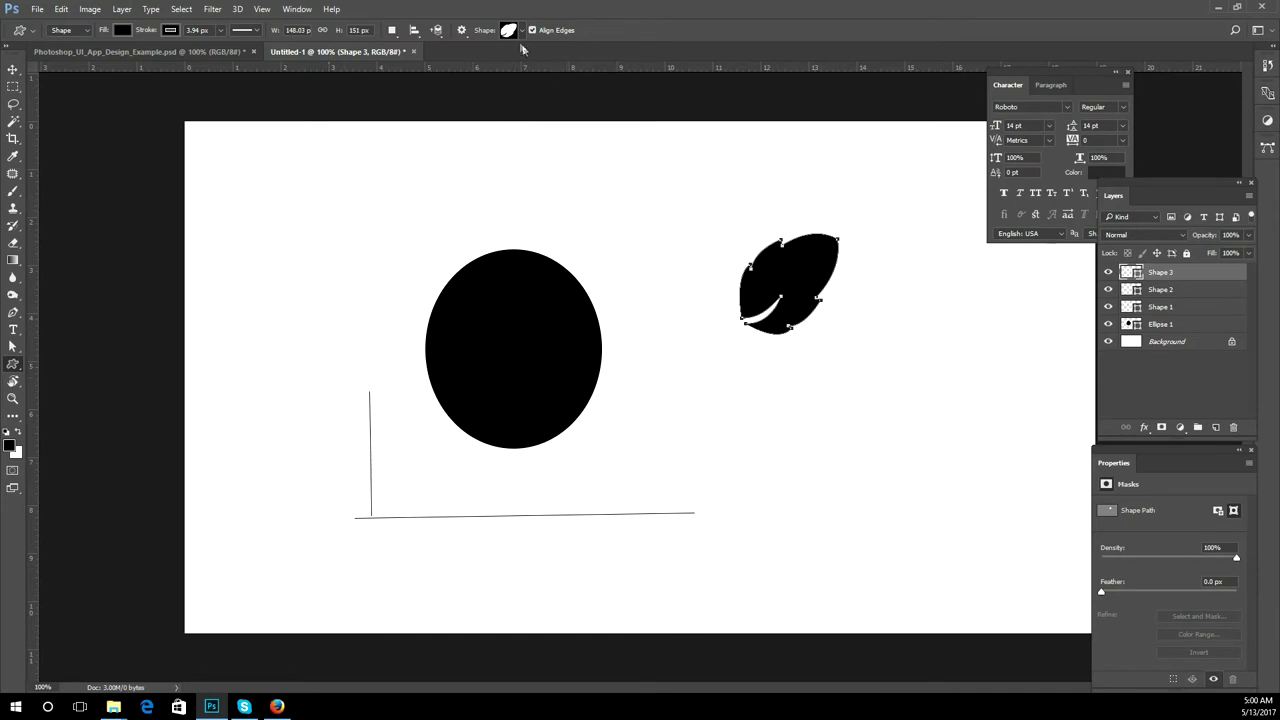
left_click(518, 30)
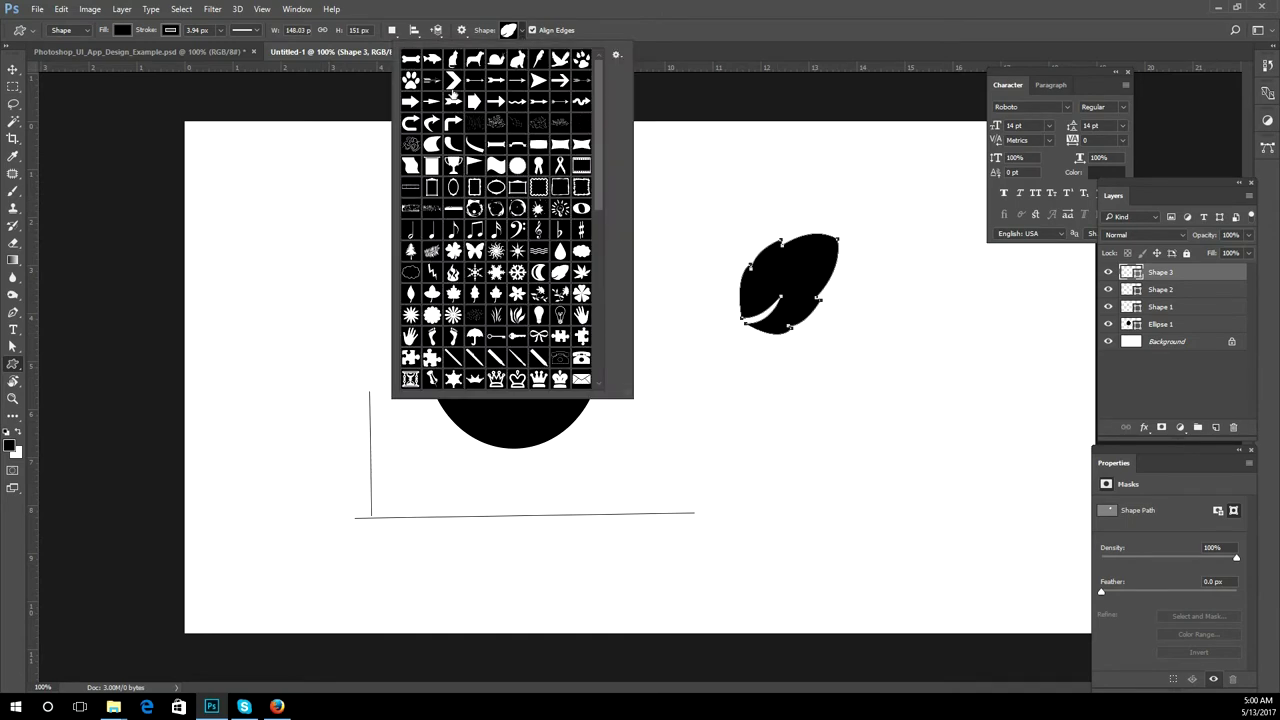
left_click(538, 80)
left_click_drag(849, 380, 901, 434)
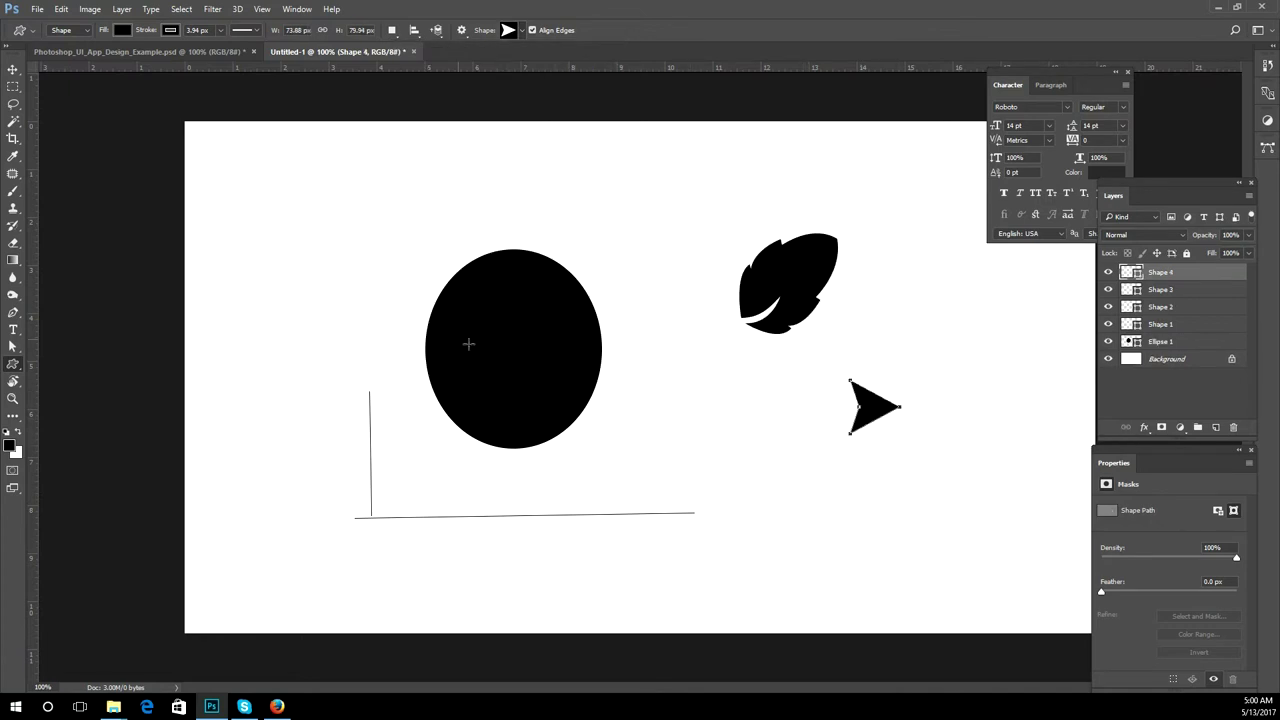
left_click(13, 69)
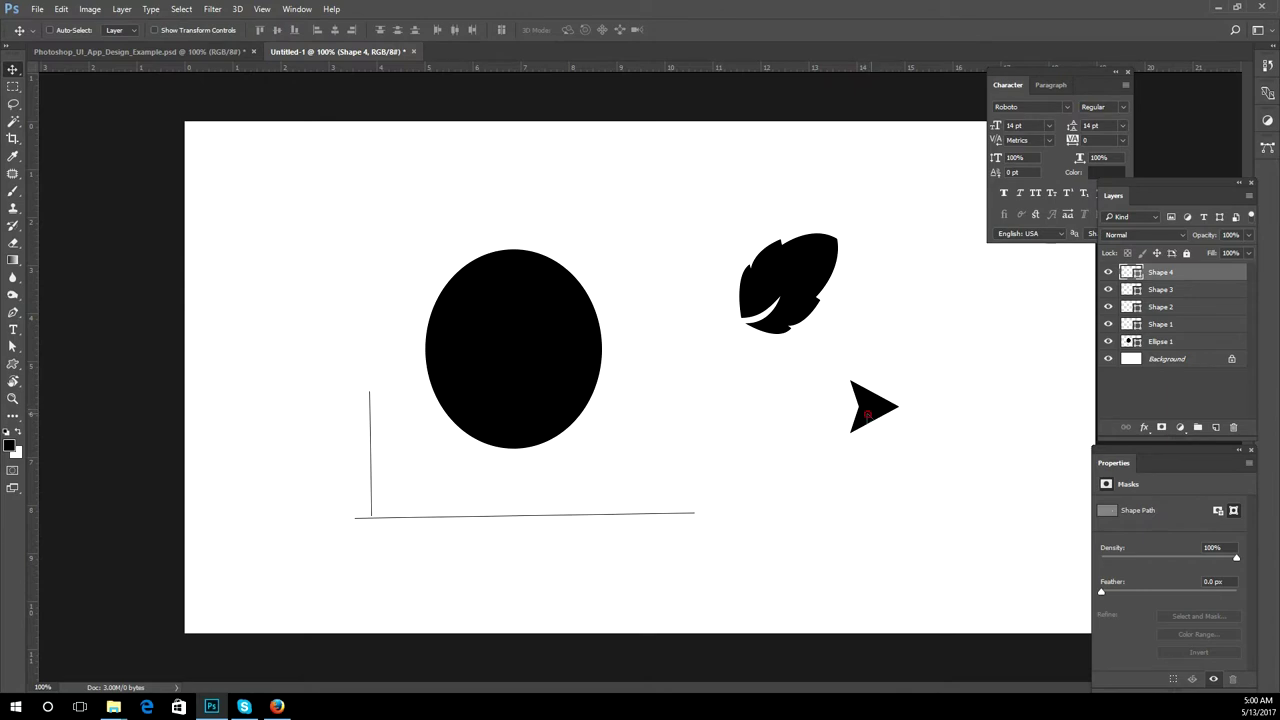
Step: Move the arrow left, then select and delete the leaf and arrow shape layers
left_click_drag(870, 412, 753, 406)
right_click(794, 275)
left_click(816, 282)
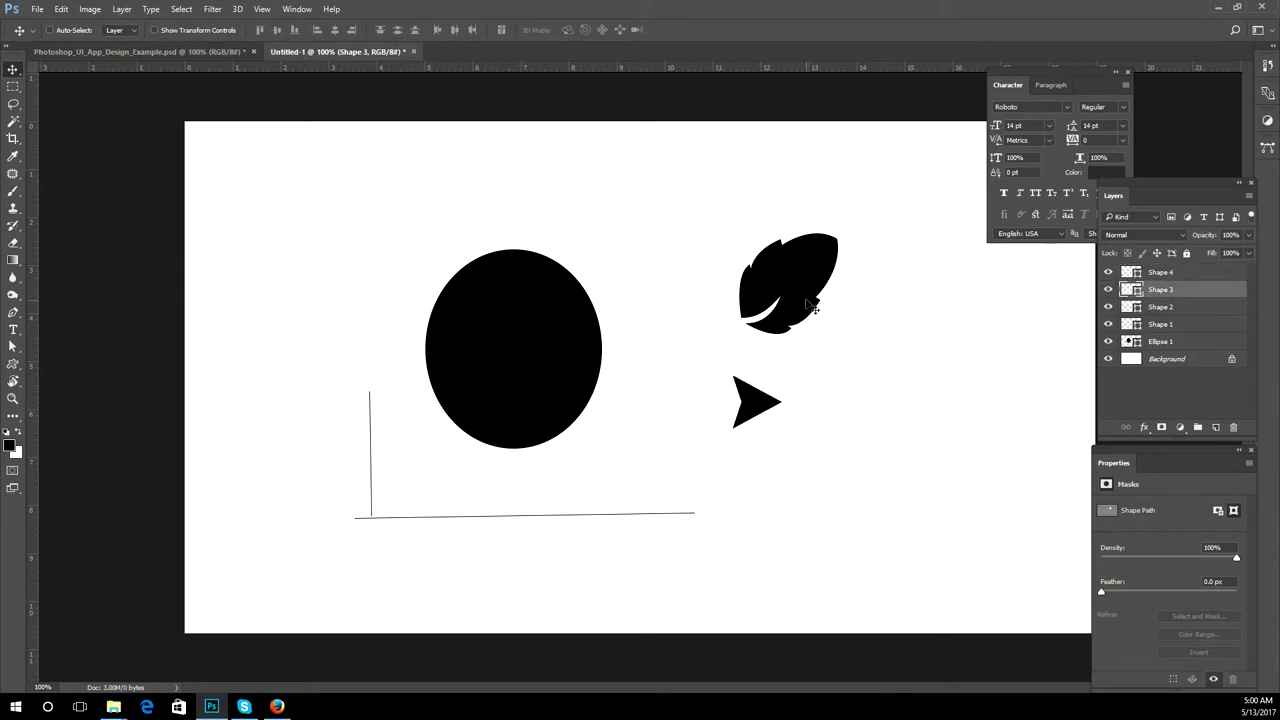
key("Delete")
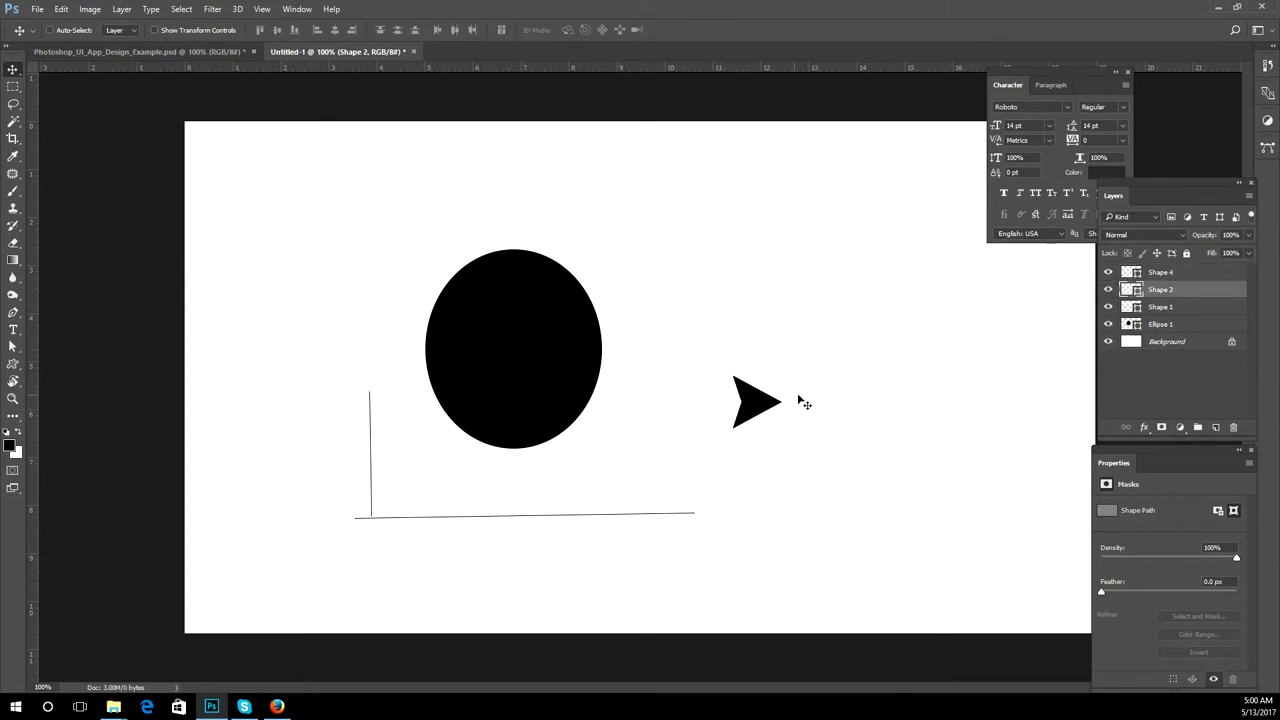
right_click(772, 410)
left_click(798, 414)
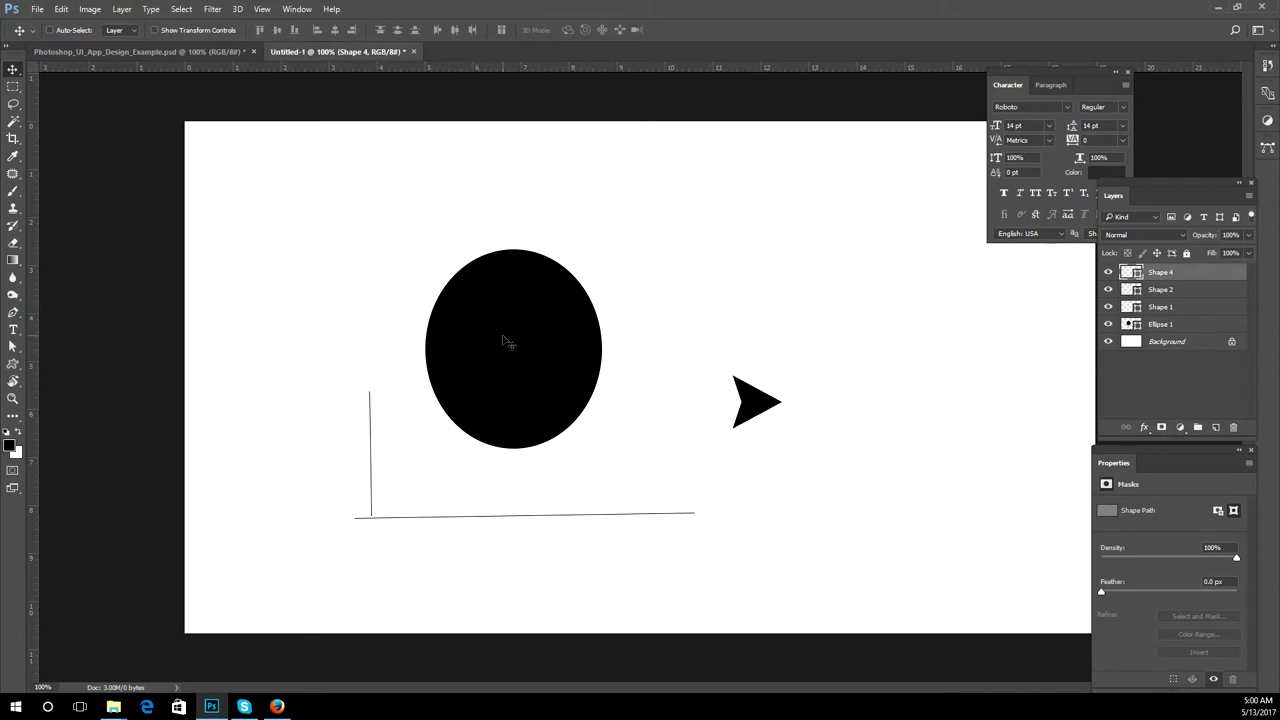
key("Delete")
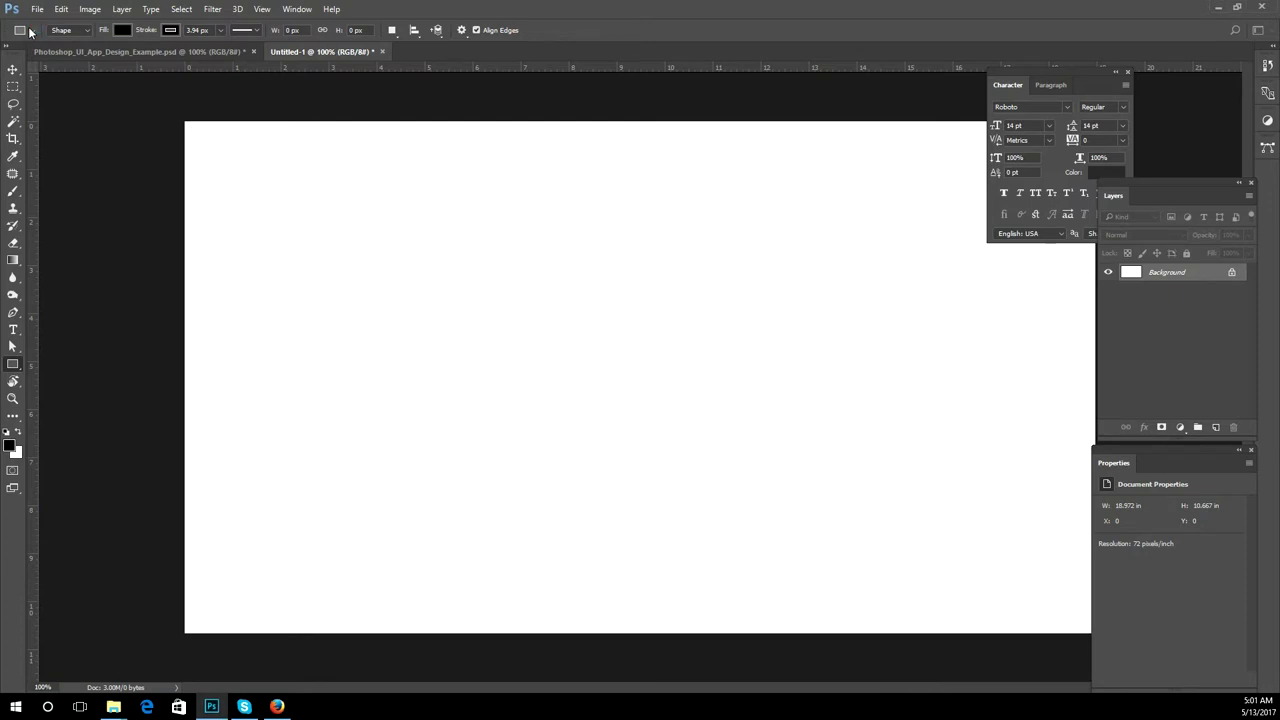
Step: Draw a black 669 × 262 px rectangle in the upper left with the Rectangle Tool
right_click(14, 364)
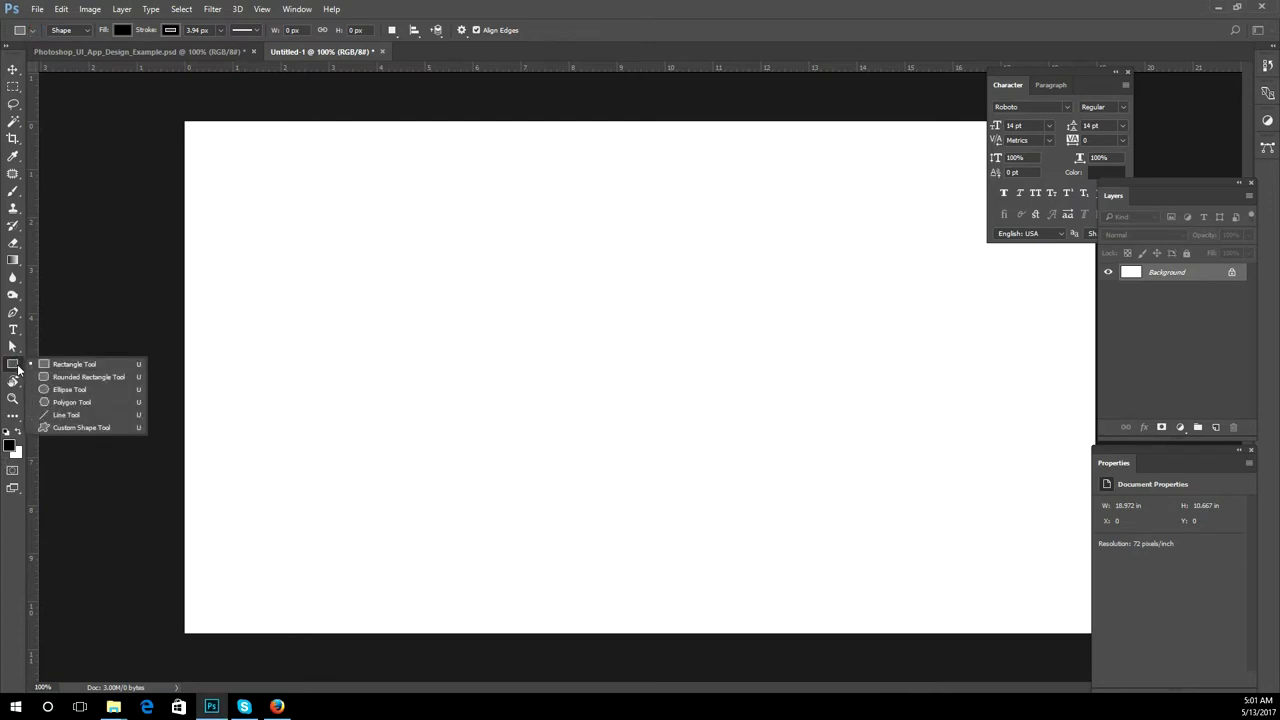
left_click(83, 366)
mouse_move(257, 212)
left_mouse_down()
mouse_move(720, 429)
mouse_move(703, 386)
left_mouse_up()
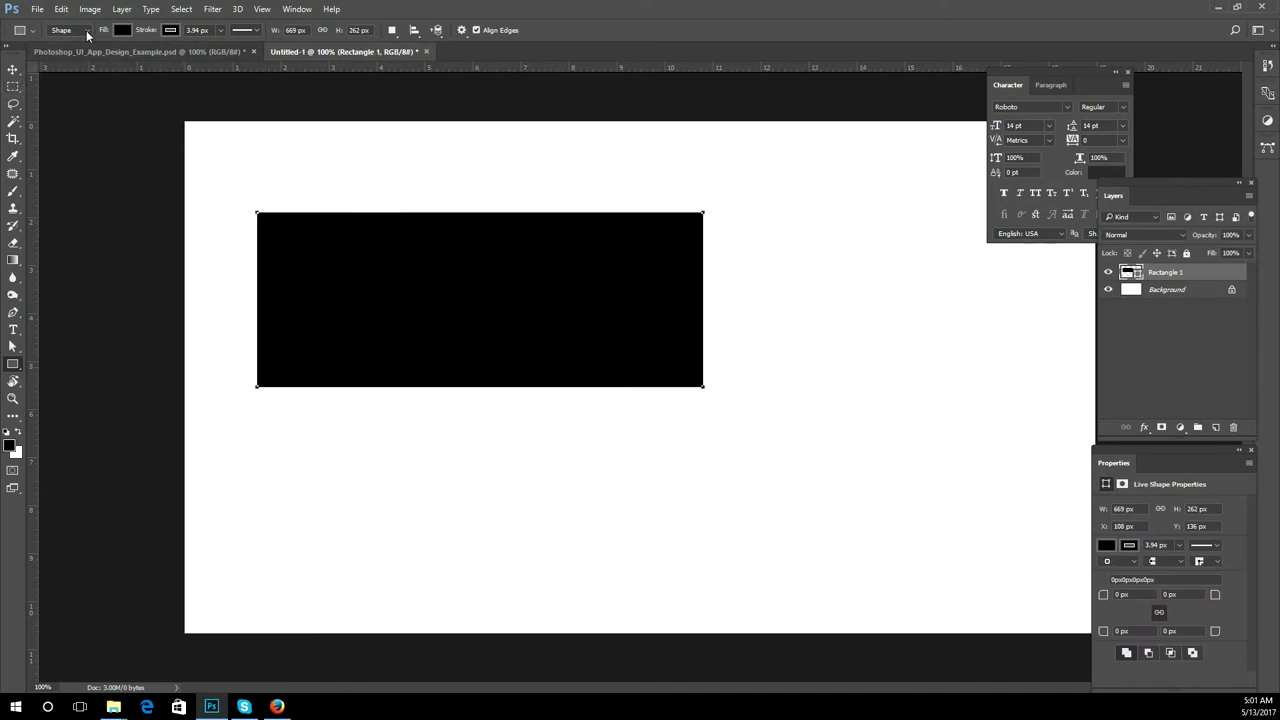
Step: Set the shape drawing mode to Path, after briefly trying Pixels
left_click(86, 32)
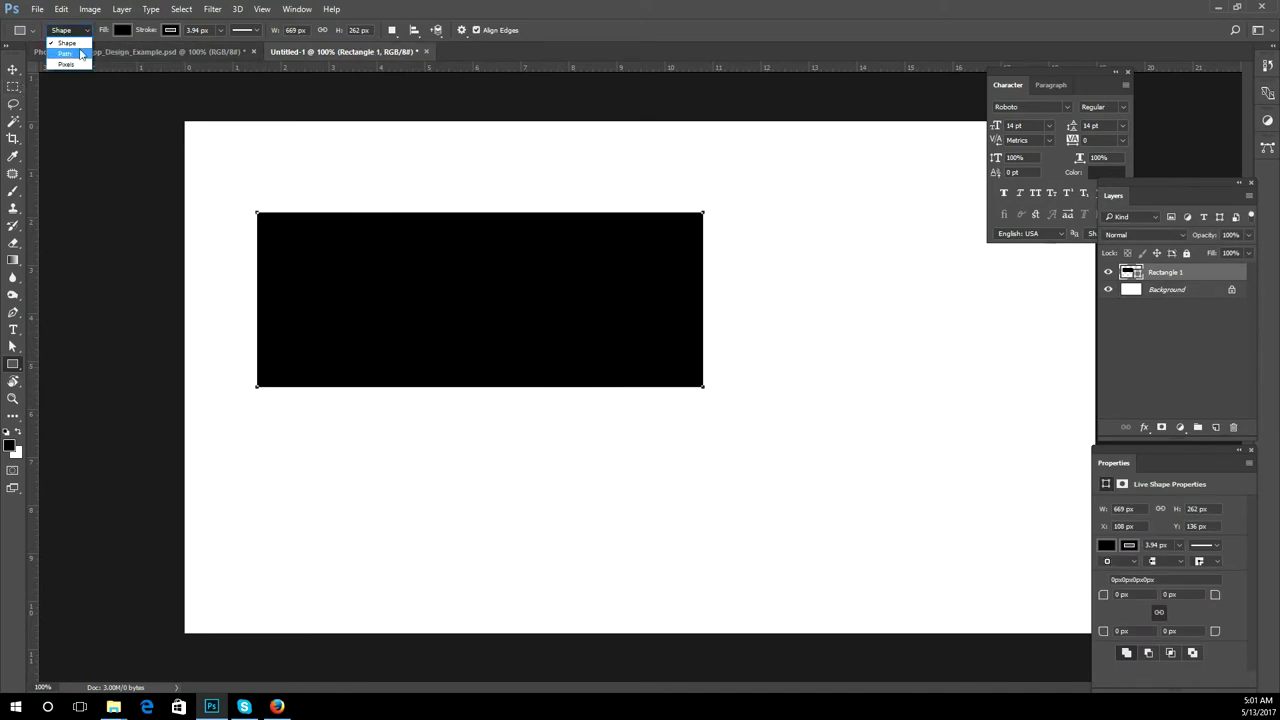
left_click(79, 57)
left_click(86, 30)
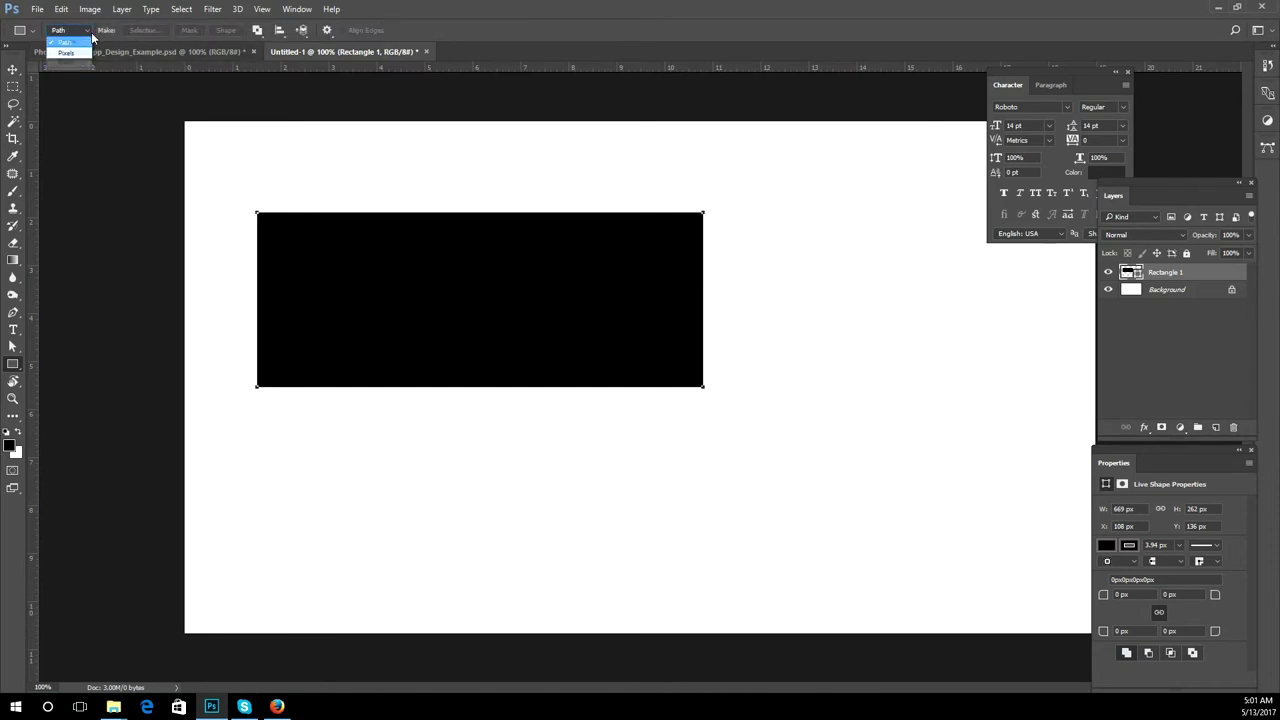
left_click(76, 66)
left_click(87, 32)
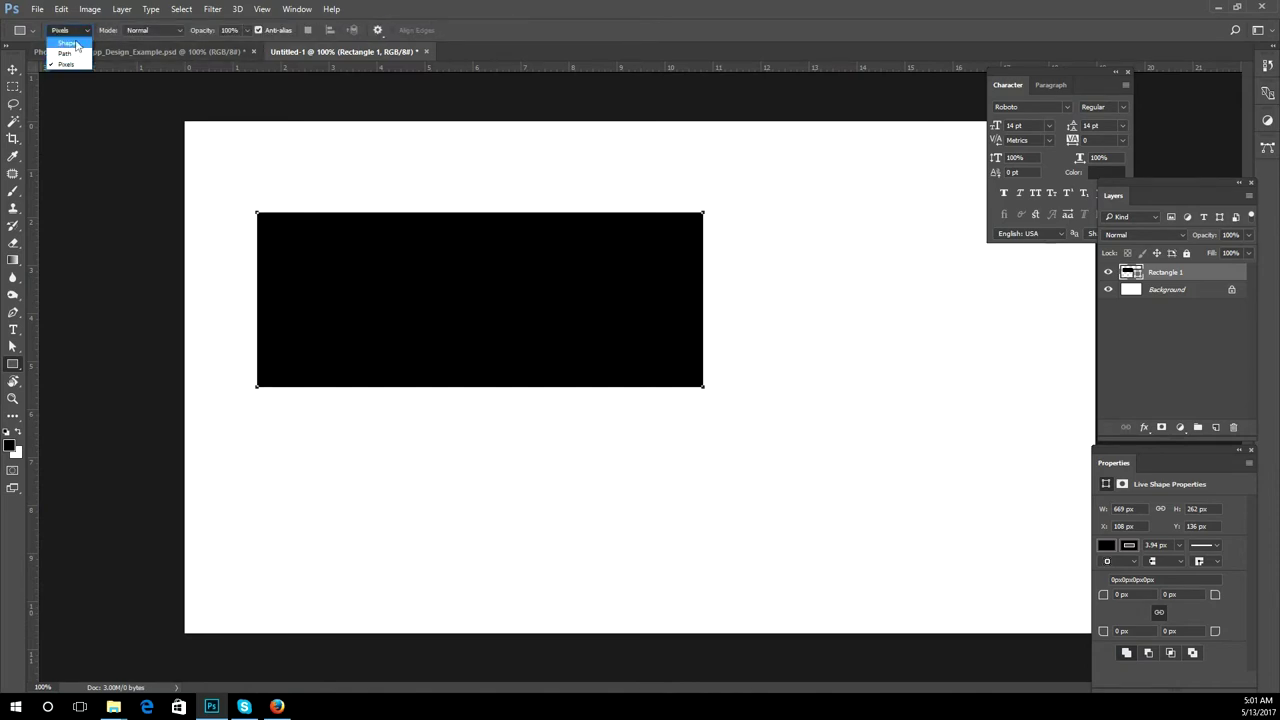
left_click(79, 57)
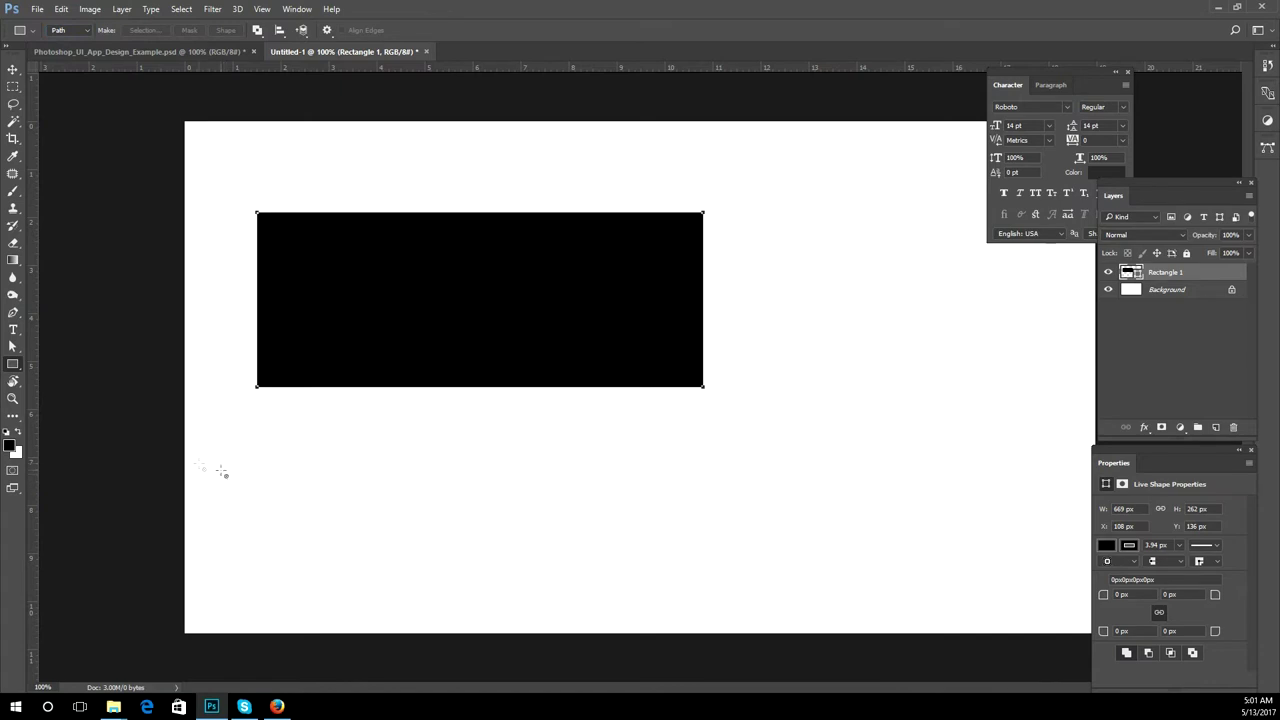
Step: Draw a rectangular work path below the black rectangle, check it in Paths, then clear it
mouse_move(236, 413)
left_mouse_down()
mouse_move(391, 491)
mouse_move(832, 610)
mouse_move(749, 581)
left_mouse_up()
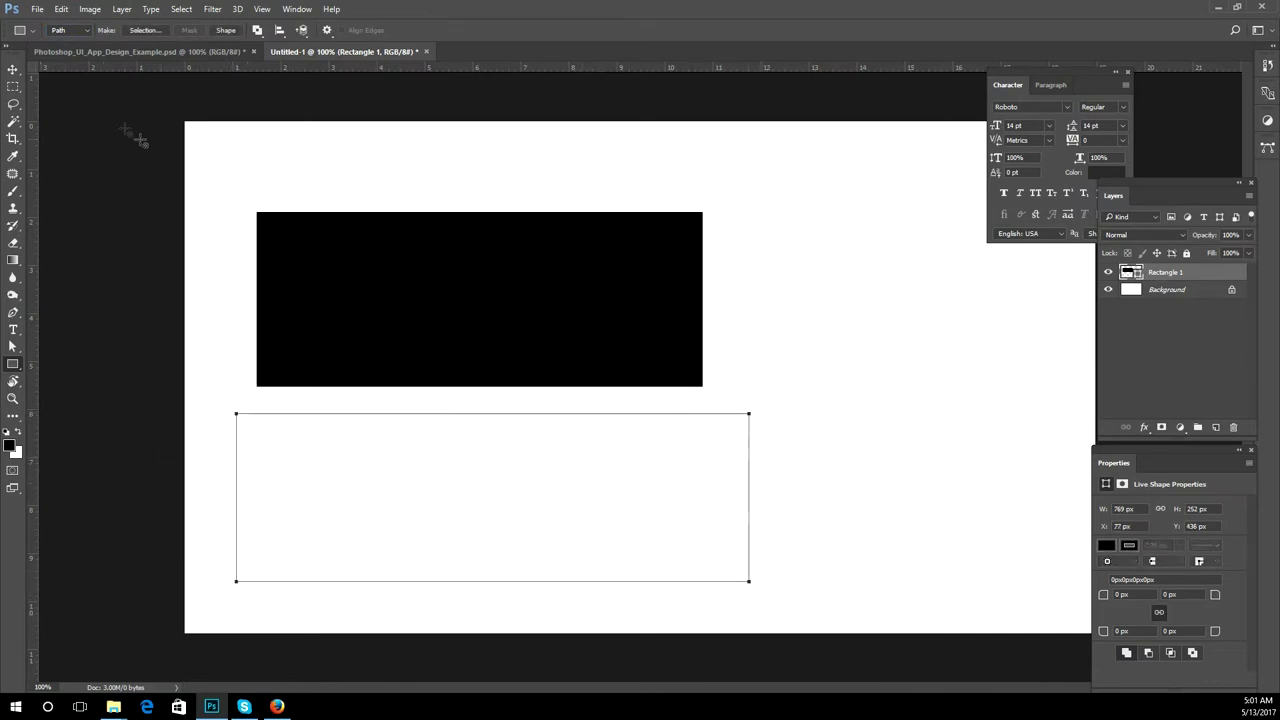
left_click(13, 69)
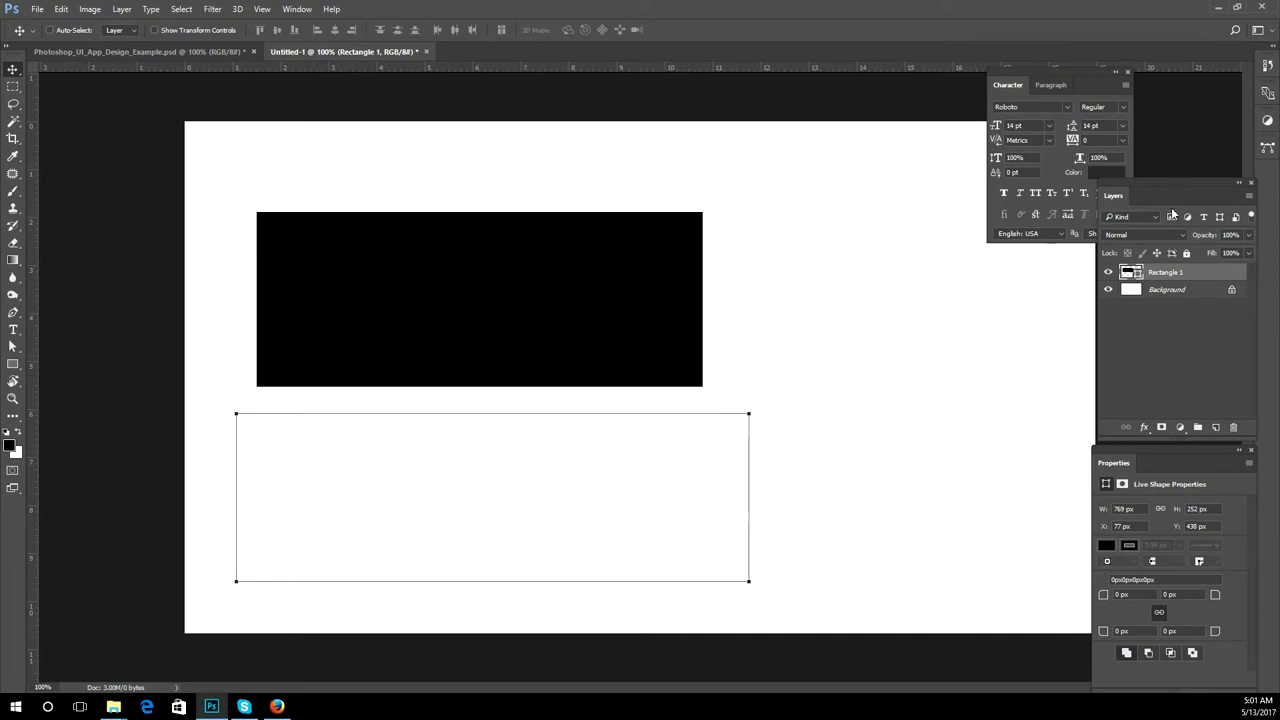
left_click(1267, 147)
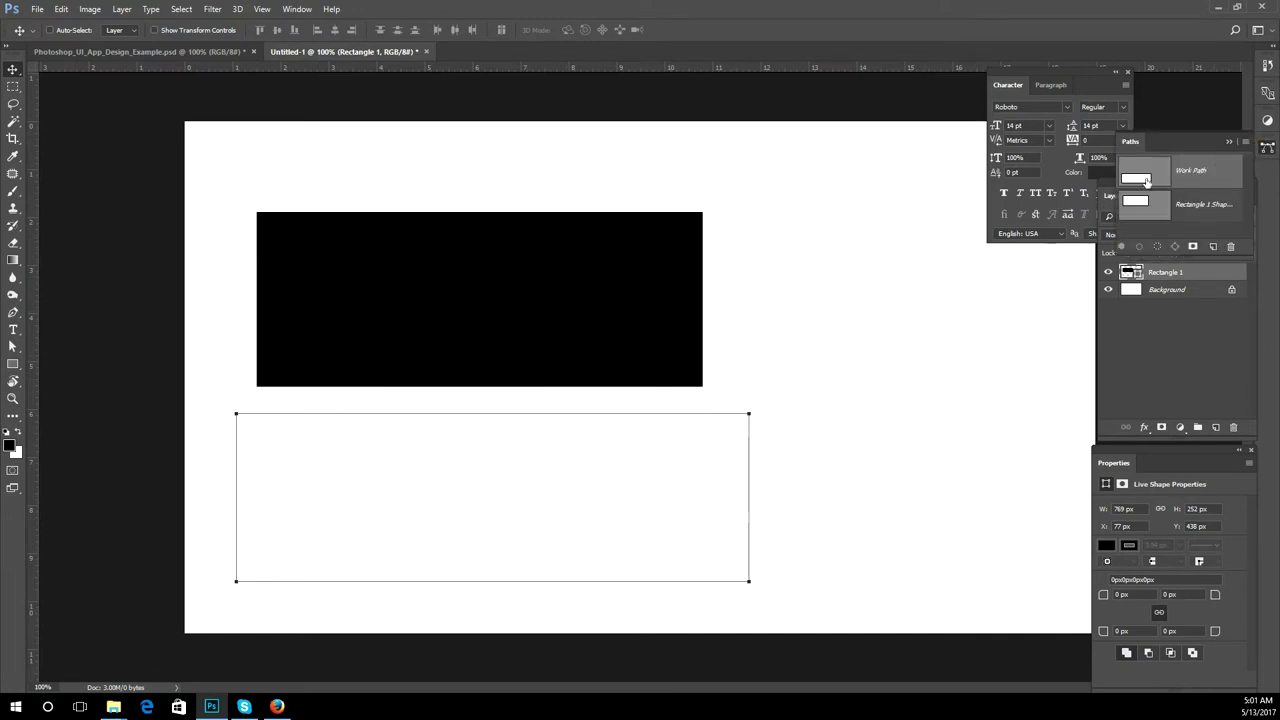
left_click(1146, 206)
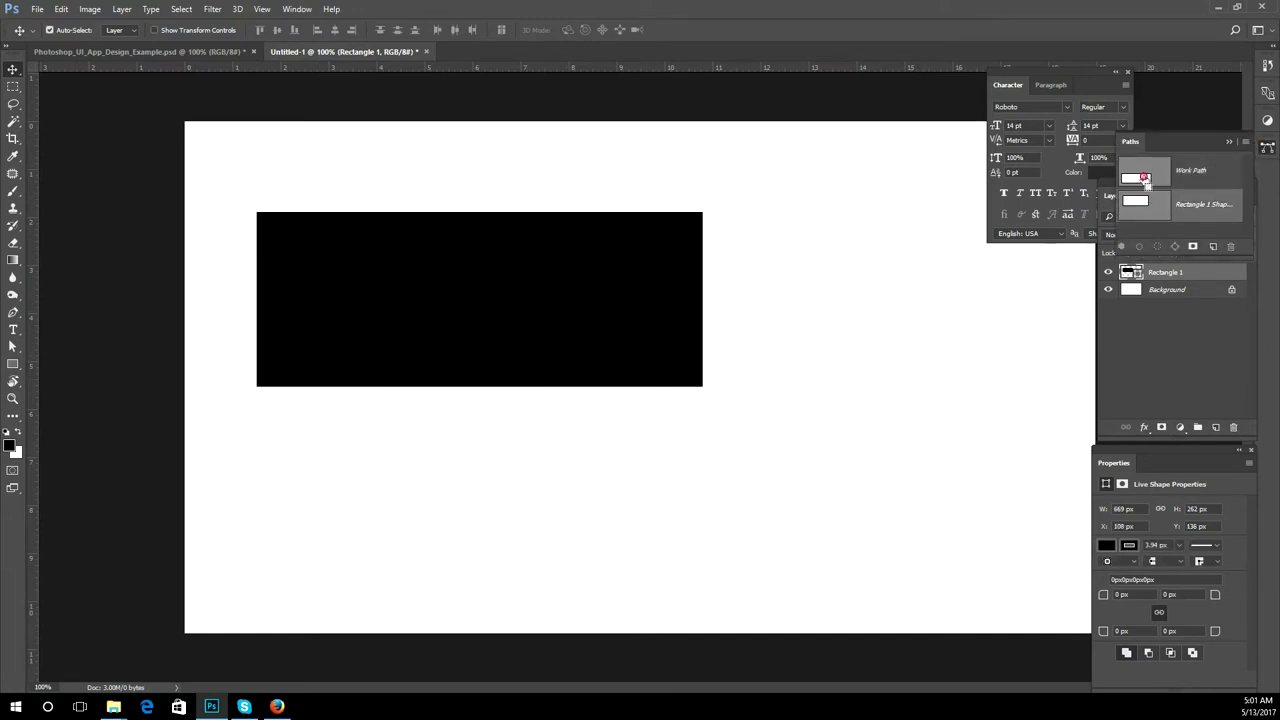
left_click(1146, 179)
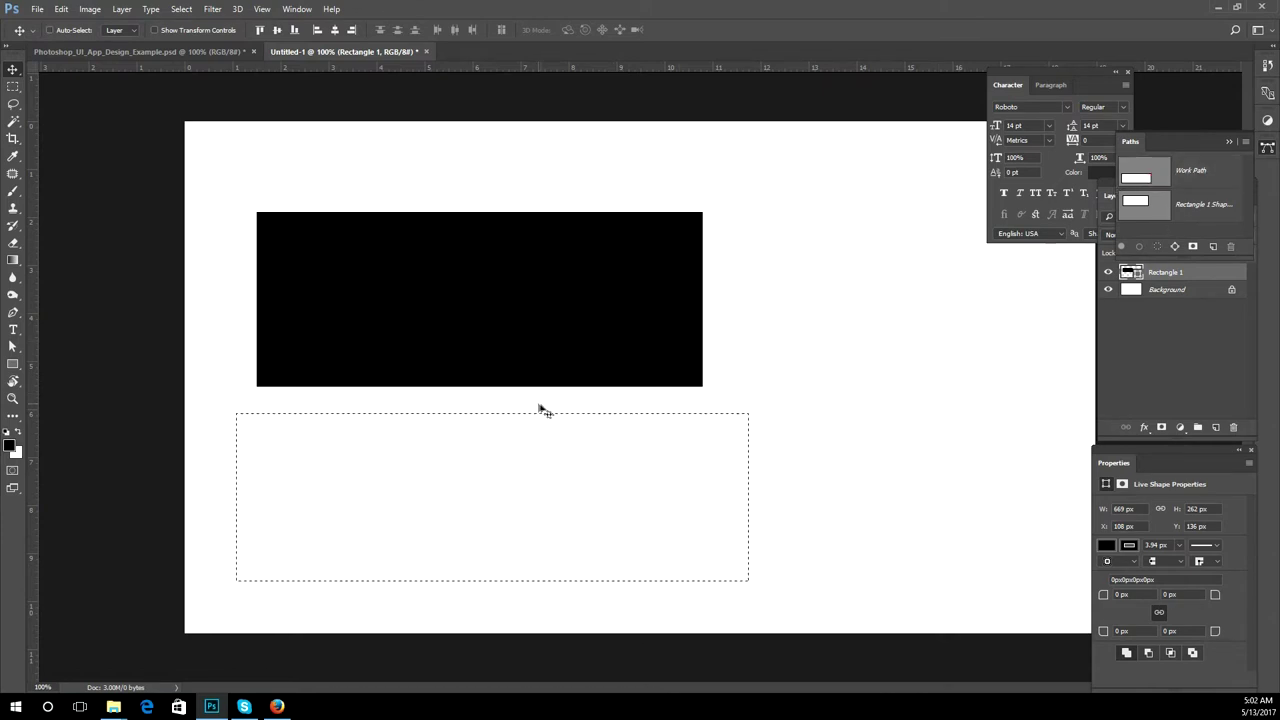
left_click(630, 382)
Step: Set the Rectangle Tool's drawing mode back to Shape
left_click(13, 364)
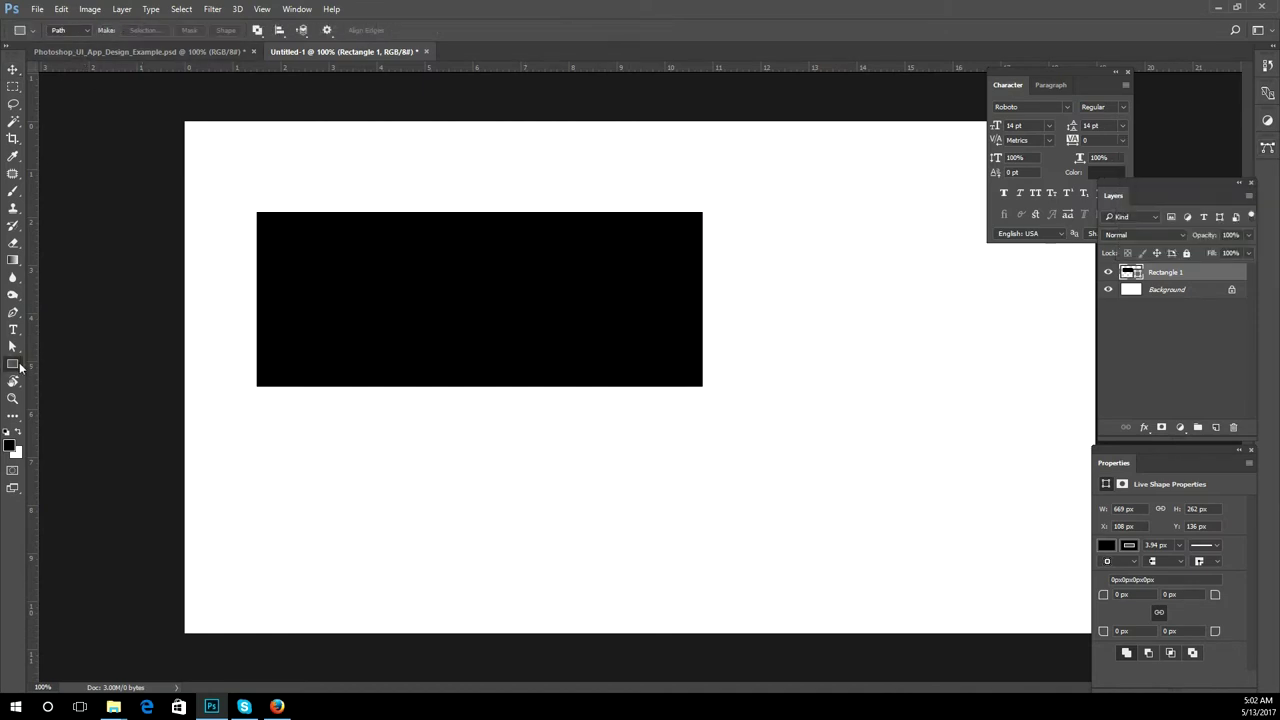
left_click(81, 31)
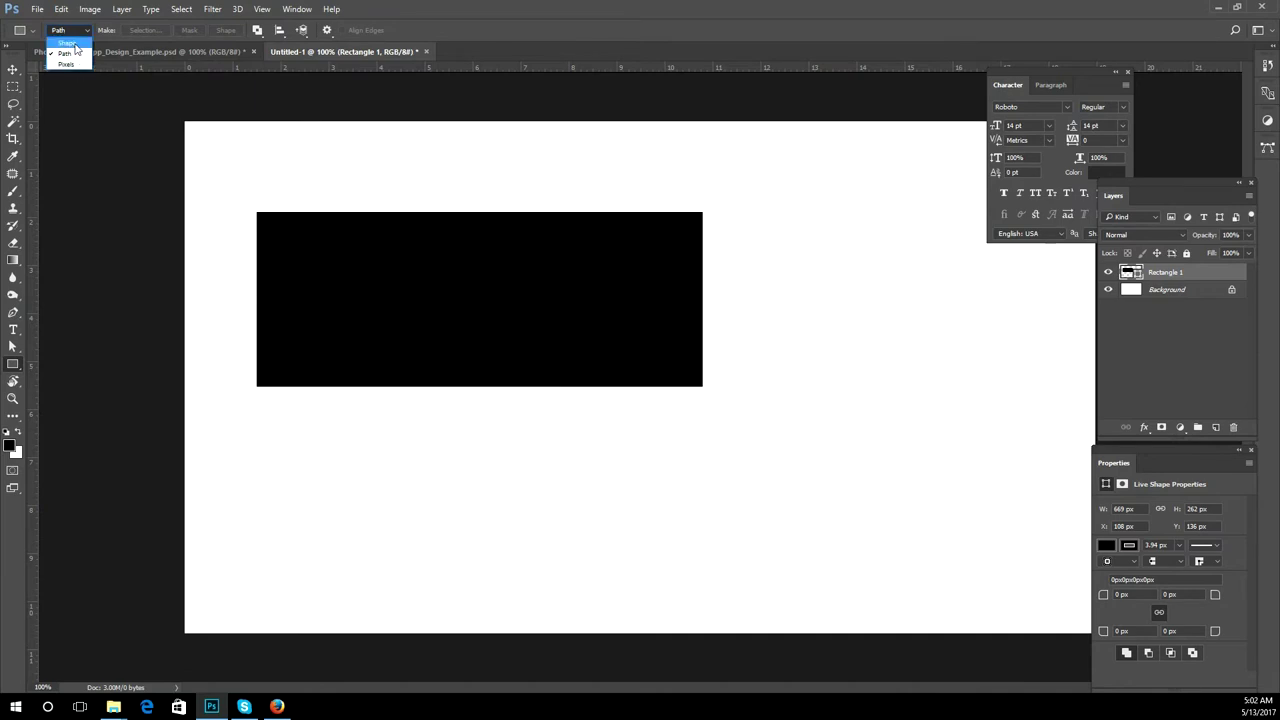
left_click(75, 44)
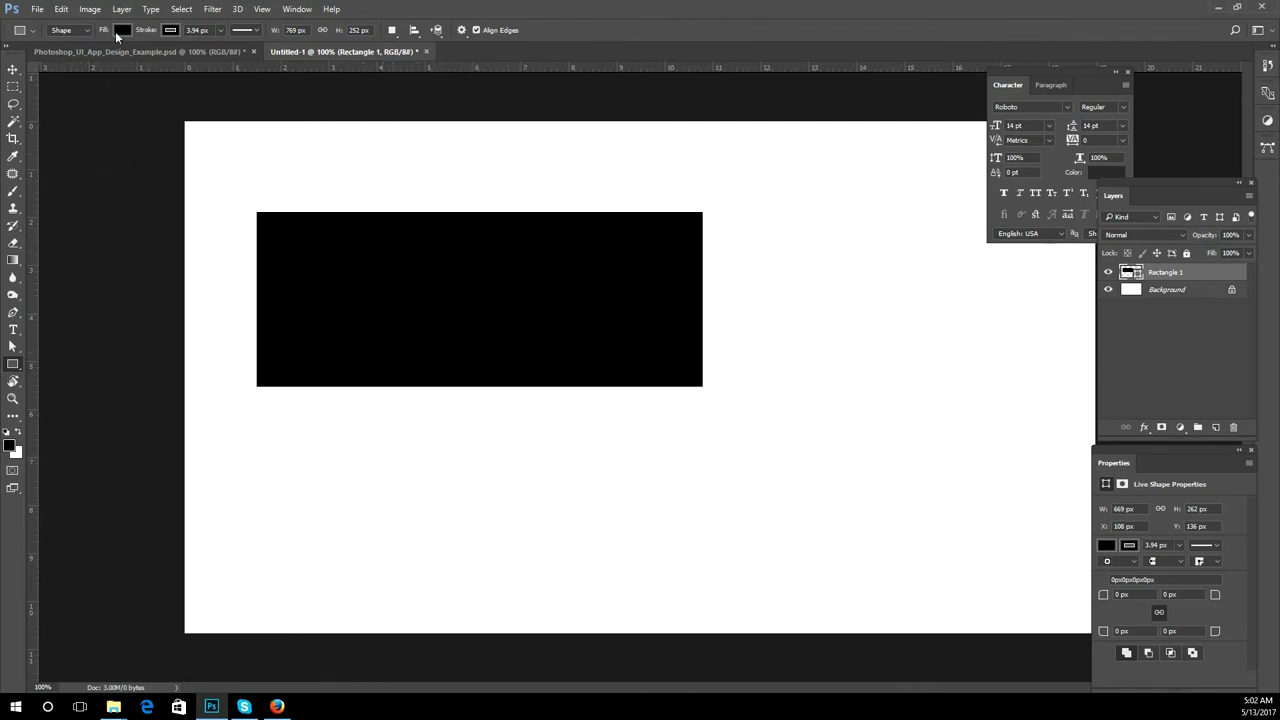
Step: Fill the rectangle bright red using the Color Picker
left_click(122, 31)
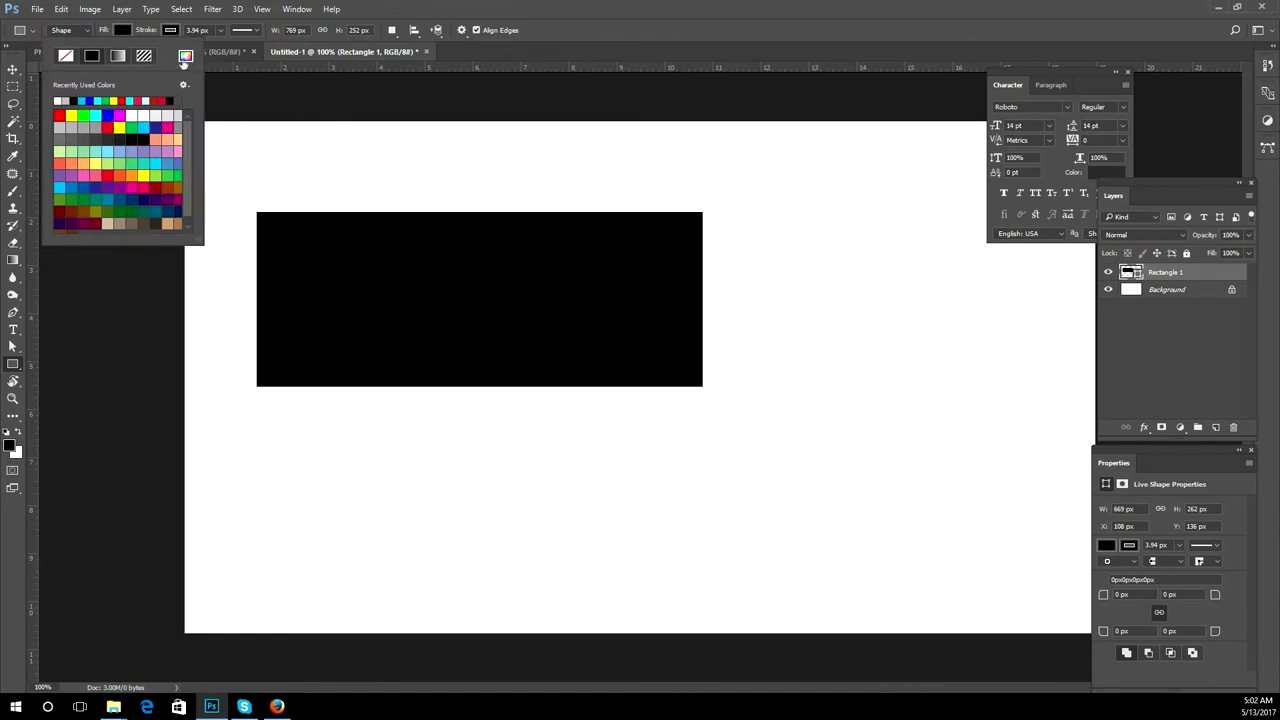
left_click(185, 57)
left_click_drag(722, 367, 795, 316)
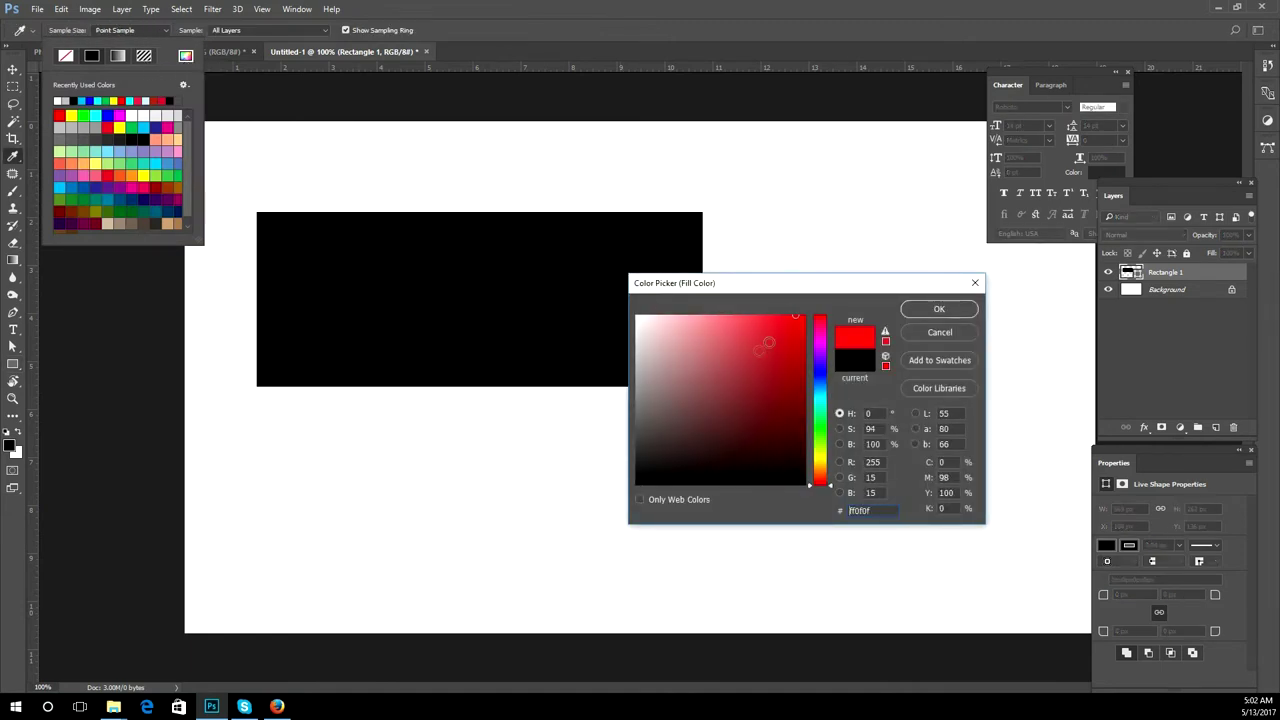
left_click(939, 309)
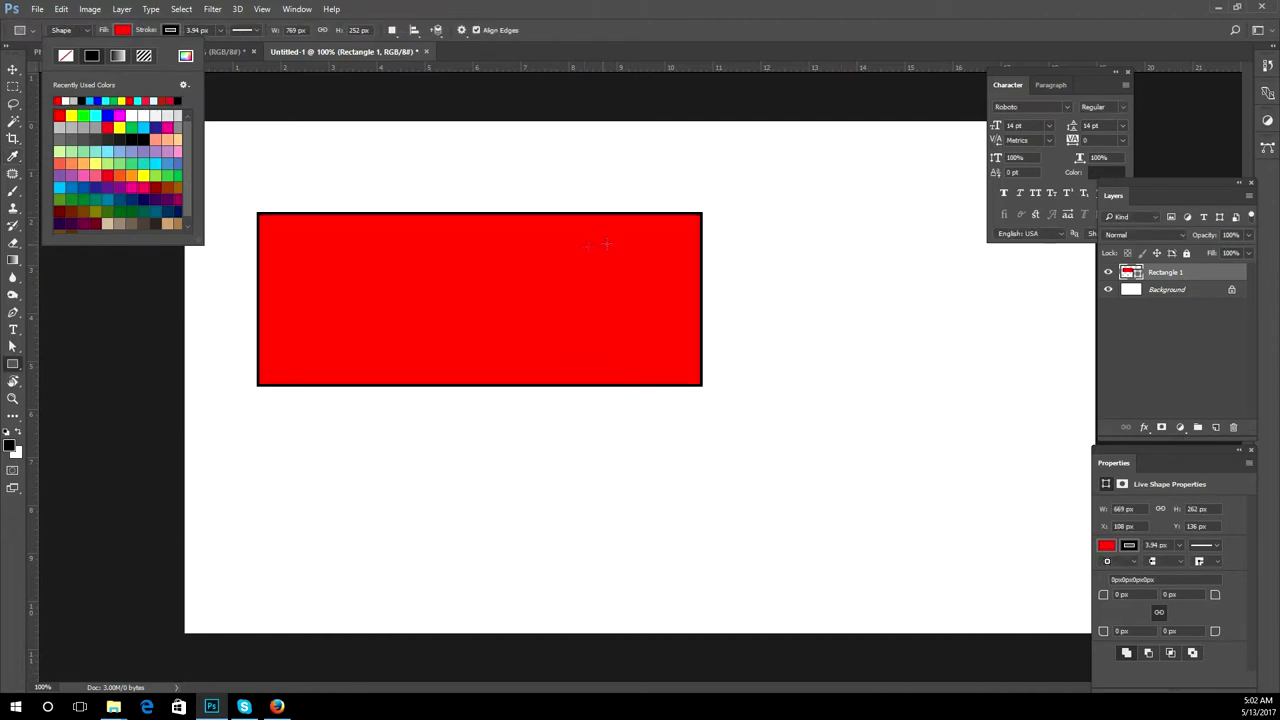
Step: Try magenta, white and teal swatches, settling on a cyan rectangle fill
left_click(140, 182)
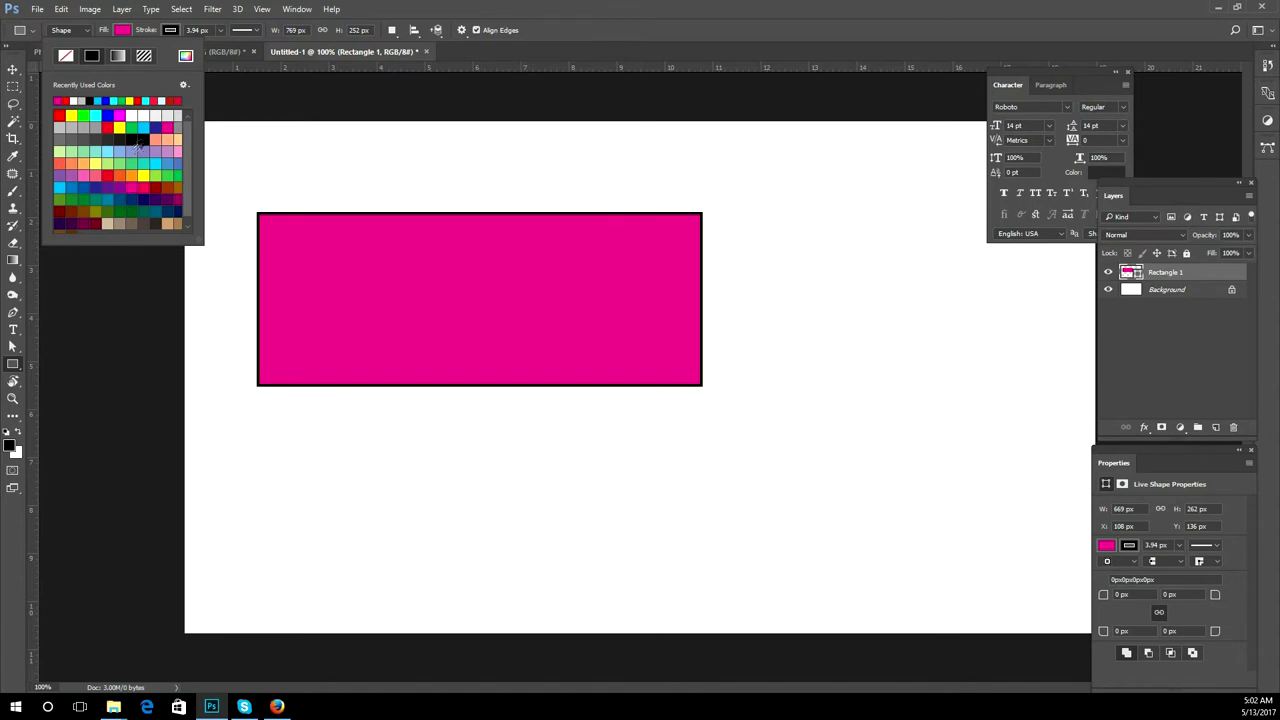
left_click(141, 115)
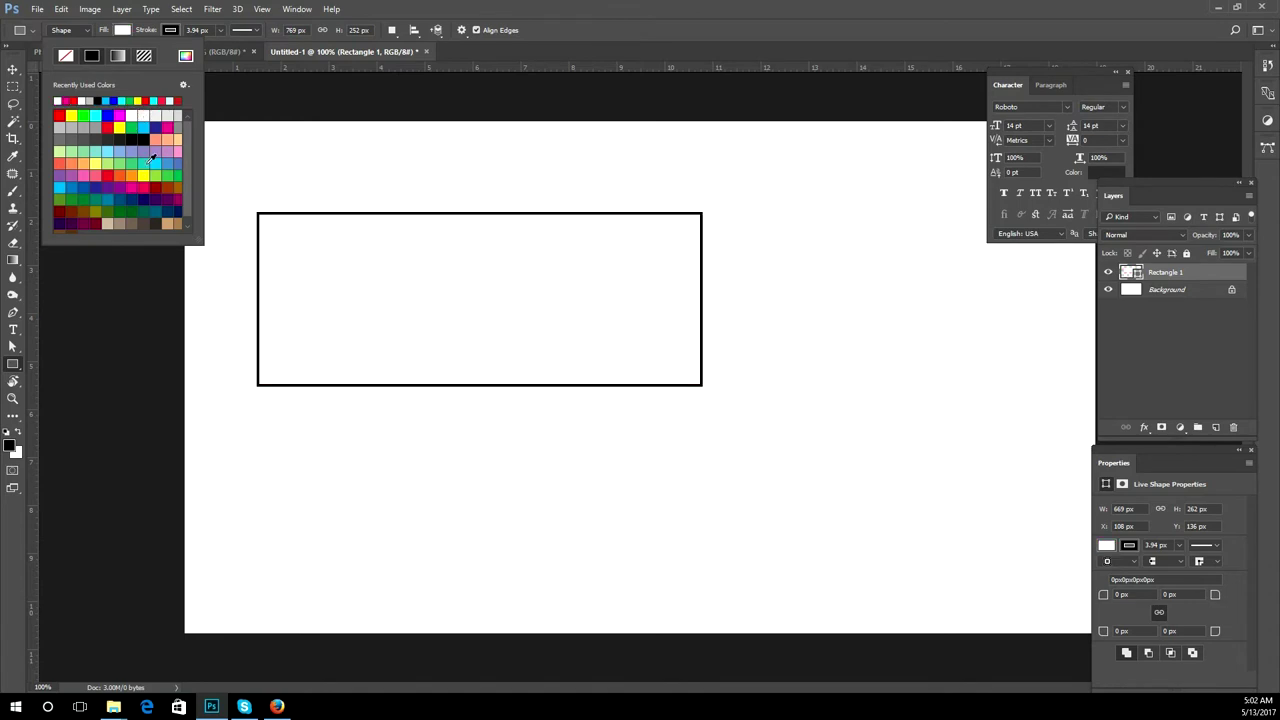
left_click(155, 162)
left_click(157, 164)
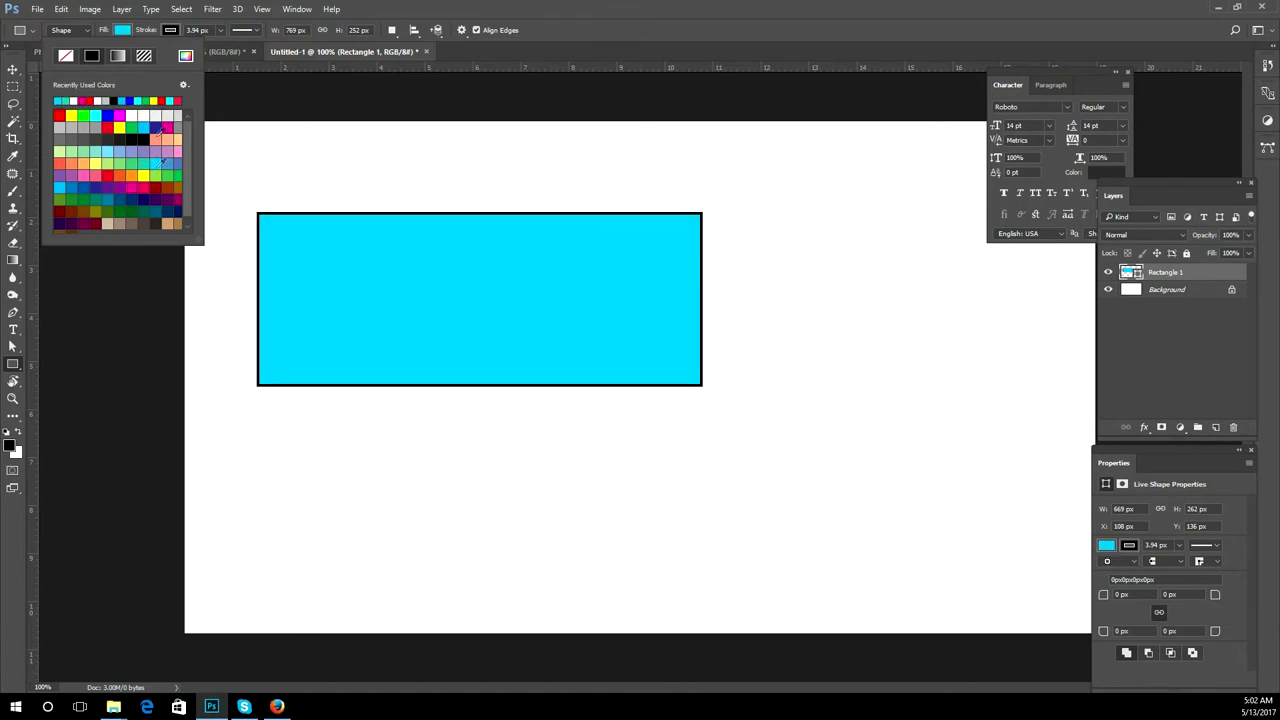
left_click(143, 28)
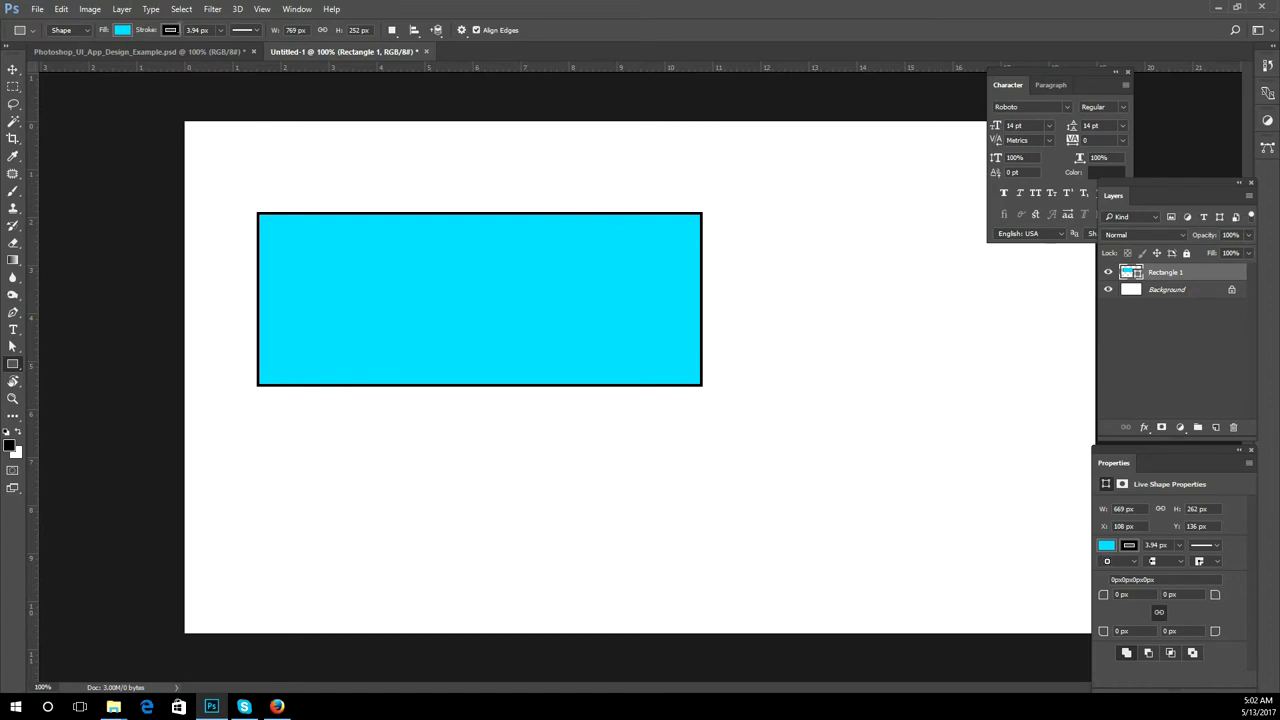
left_click(219, 30)
Step: Reduce the rectangle's stroke width to 0 px and set stroke colour to none
left_click_drag(224, 45, 236, 57)
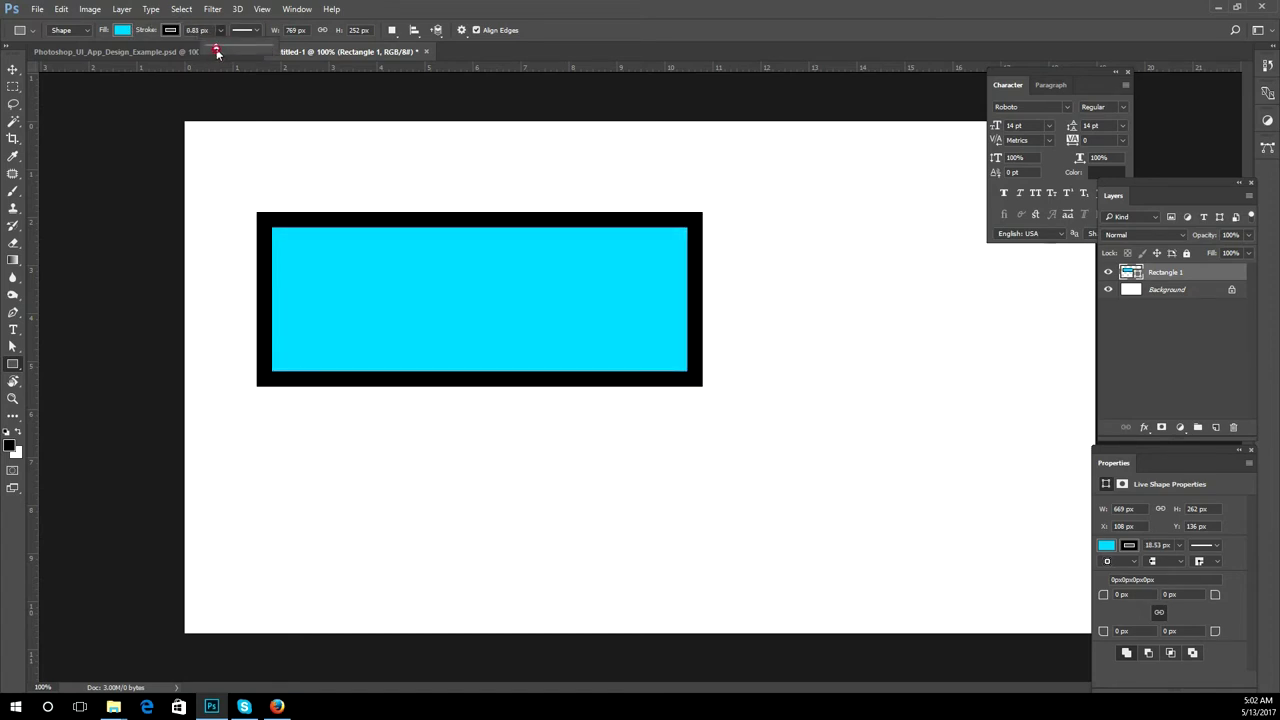
left_click_drag(236, 57, 204, 50)
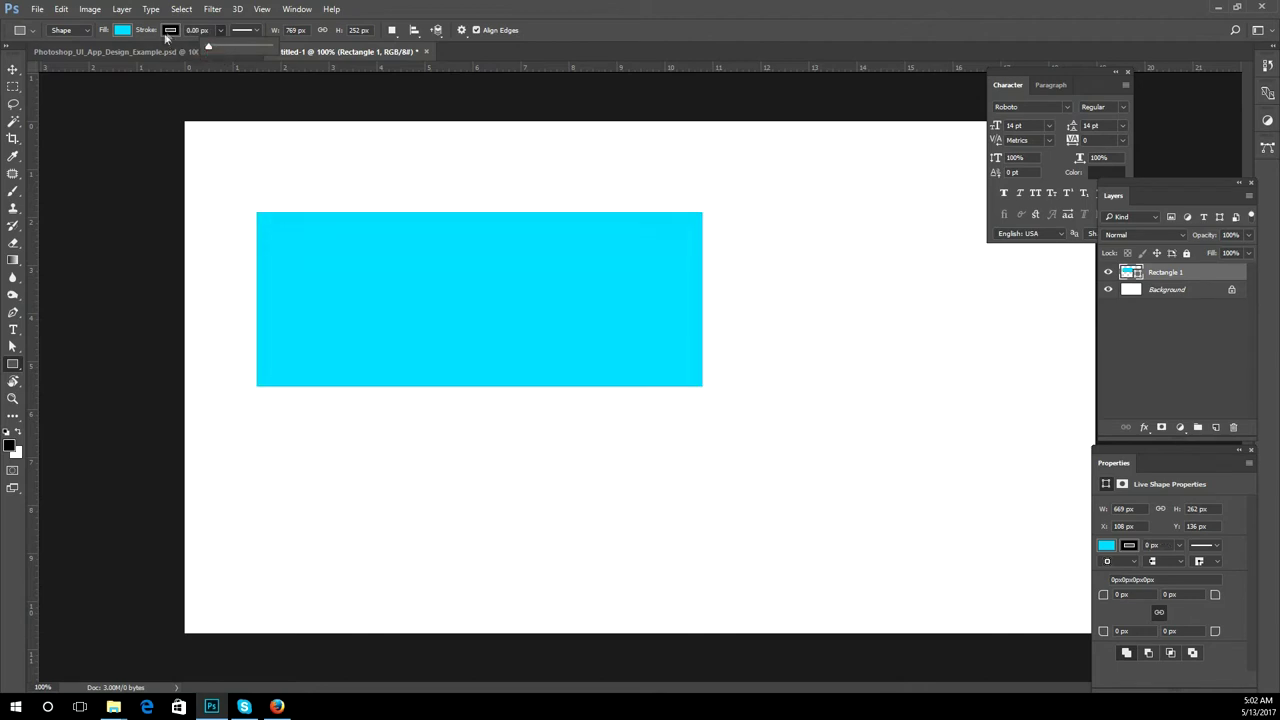
left_click(170, 30)
left_click(114, 56)
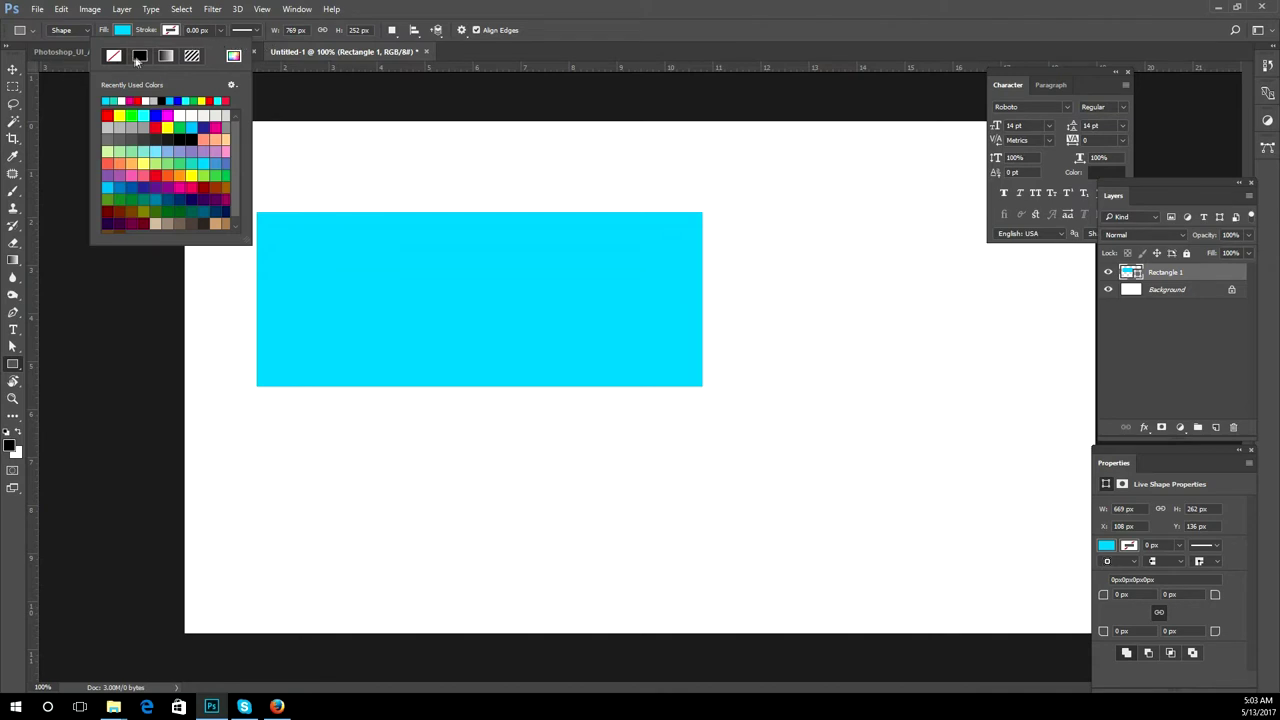
left_click(143, 57)
left_click(112, 57)
Step: Check the stroke line style options and pick the Rounded Rectangle Tool
left_click(257, 33)
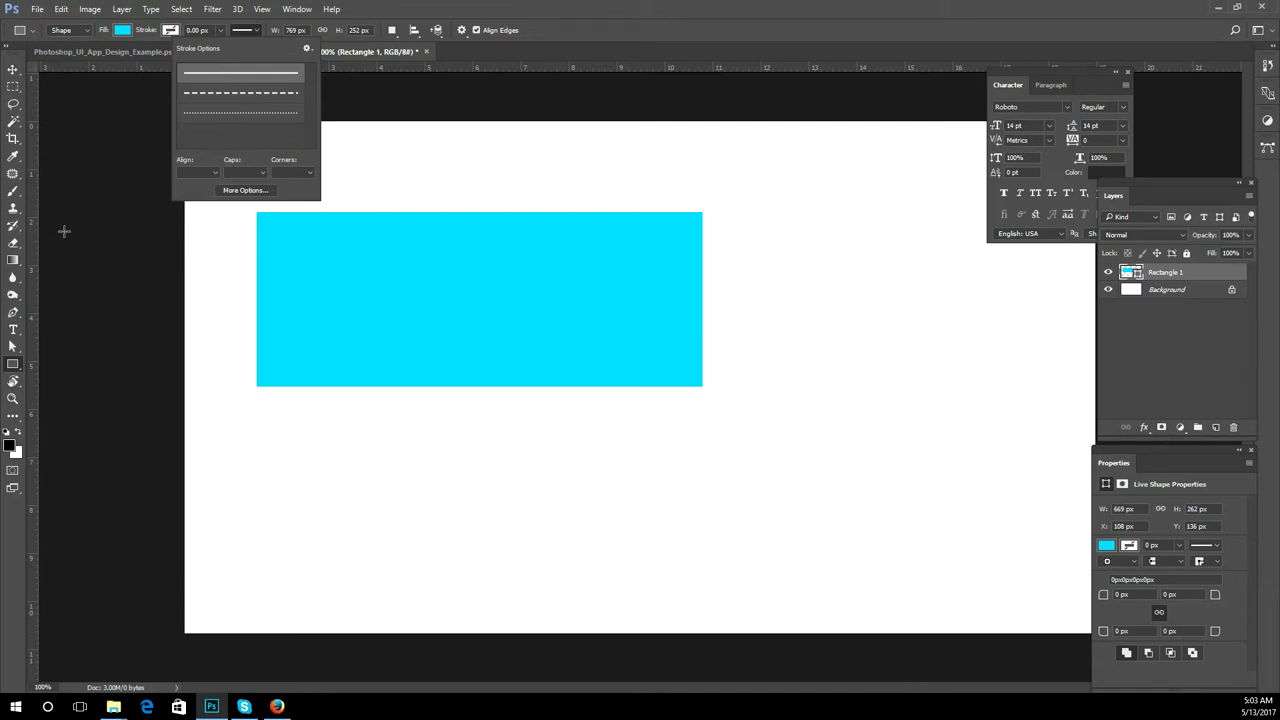
left_click(12, 364)
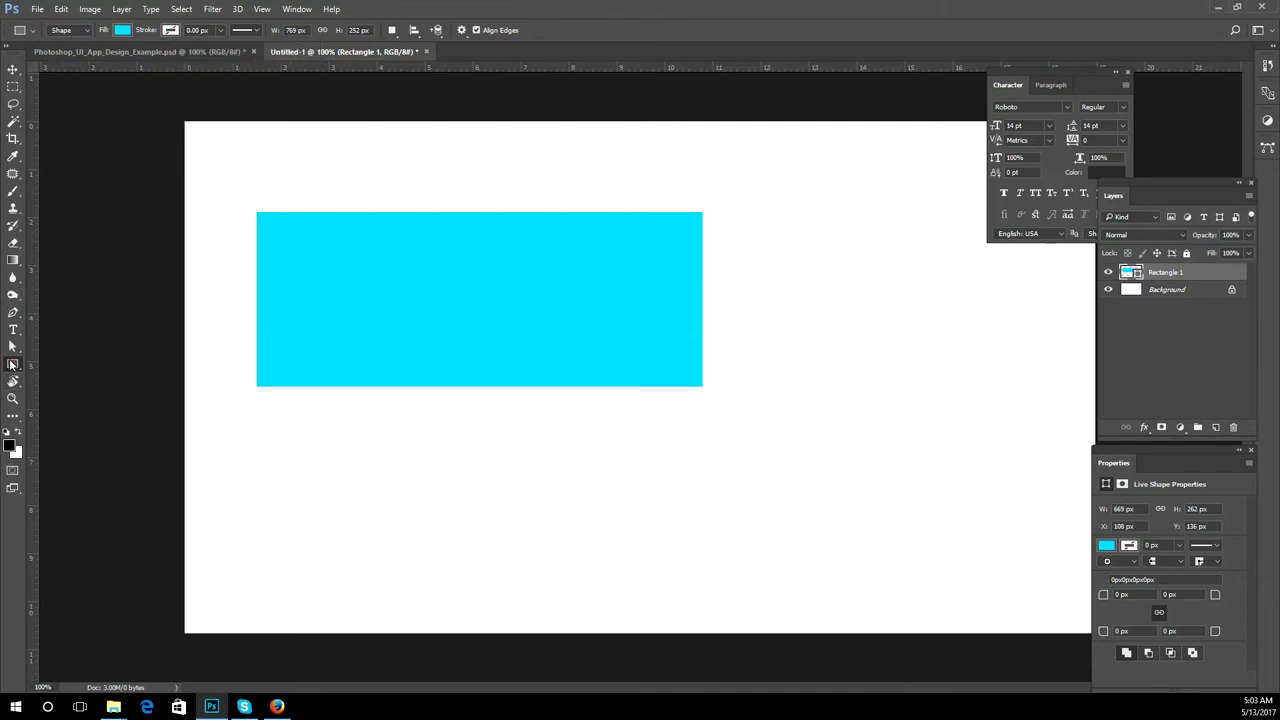
left_click(70, 376)
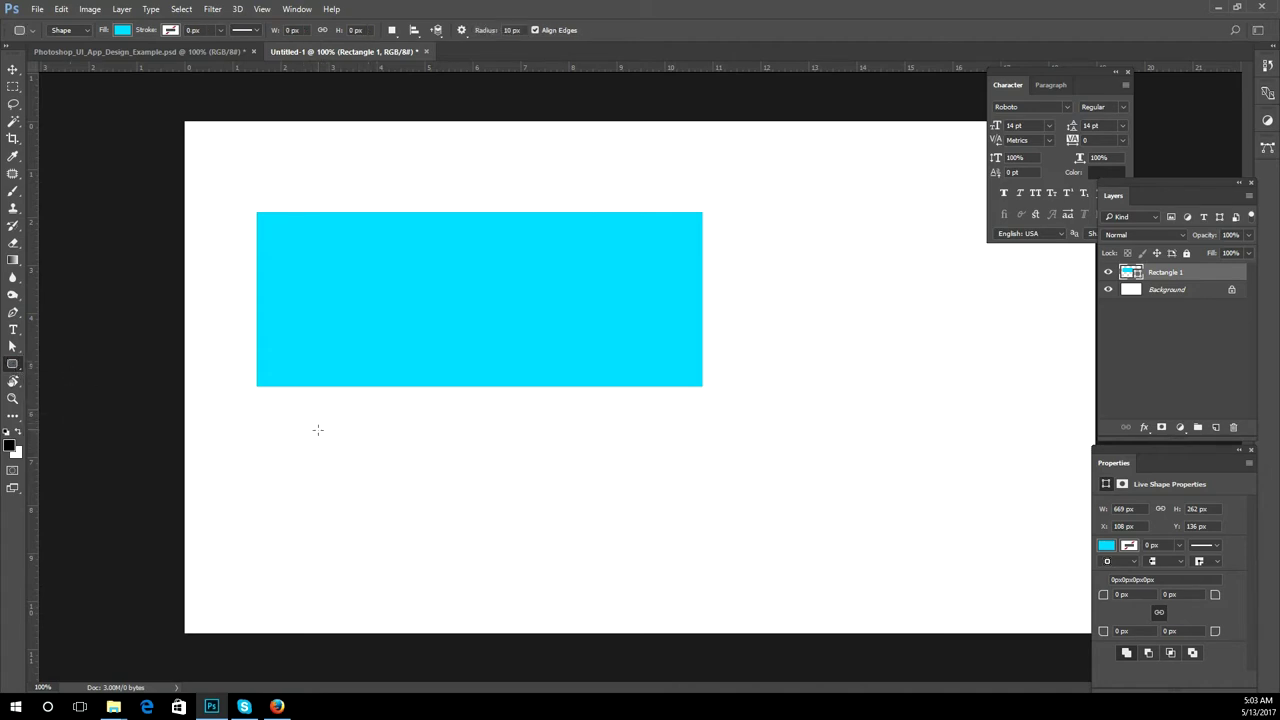
Step: Draw and undo a rounded rectangle, then draw a circle below the cyan rectangle
left_click_drag(334, 443, 490, 516)
key("ctrl+z")
left_click(12, 366)
left_click(80, 390)
left_click_drag(409, 425, 552, 578)
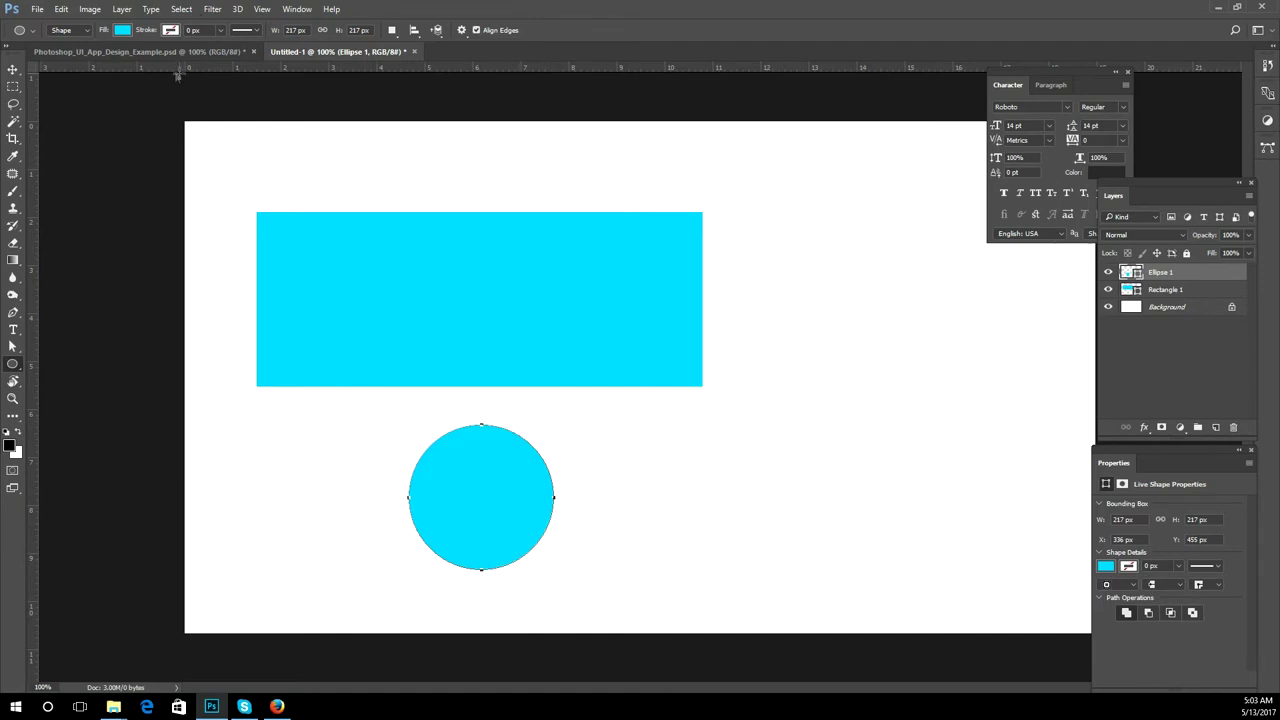
Step: Give the circle no fill and a cyan outline
left_click(122, 30)
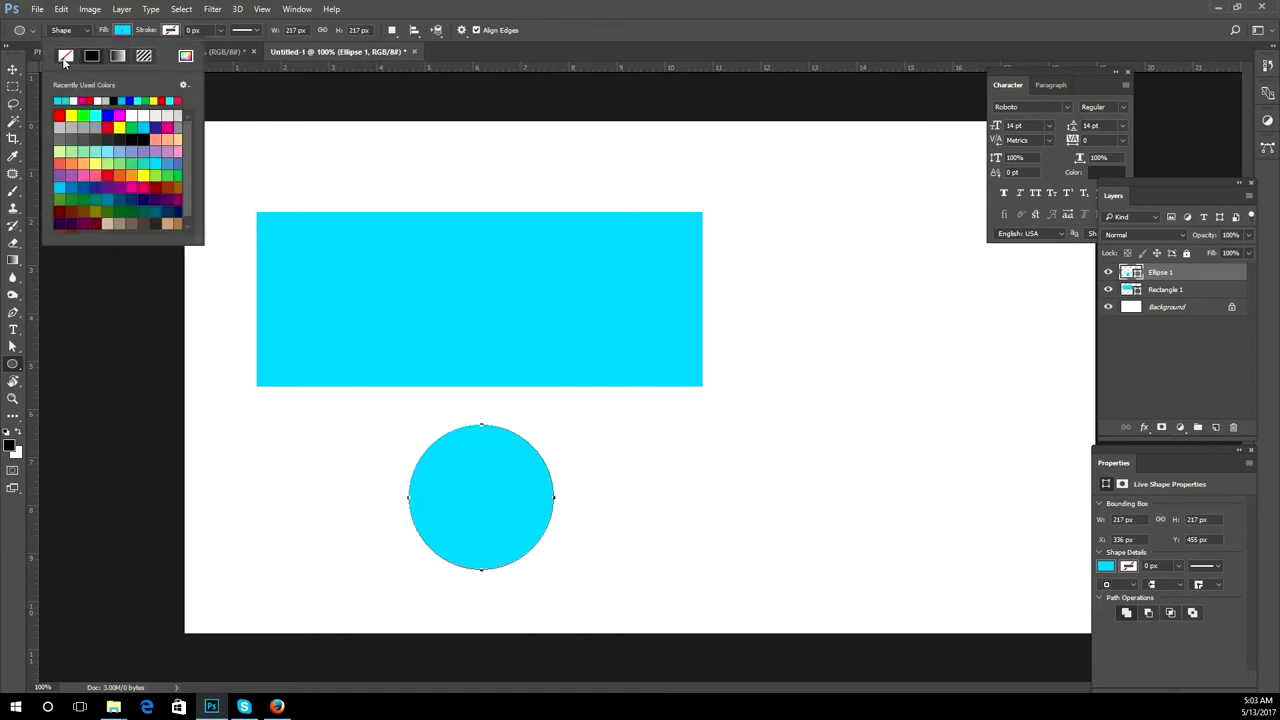
left_click(65, 57)
left_click(170, 30)
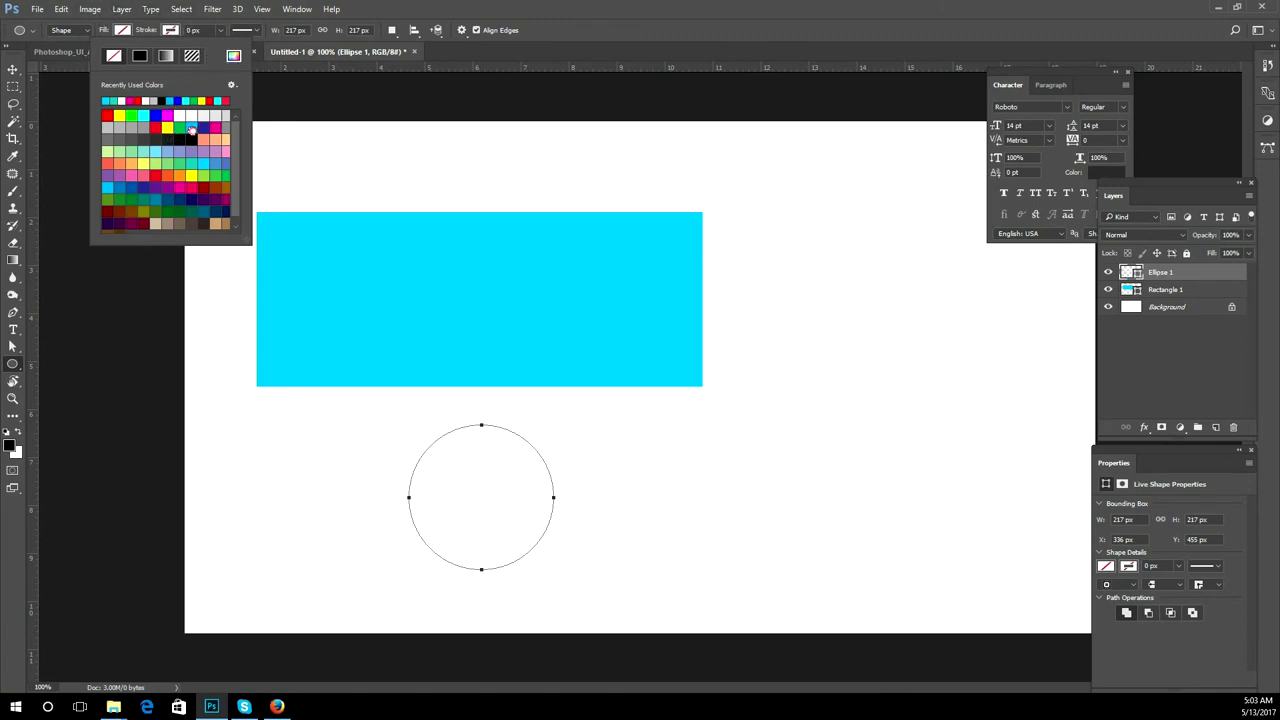
left_click(191, 129)
Step: Make the circle's outline 7.63 px dashed and move the circle right
left_click(220, 30)
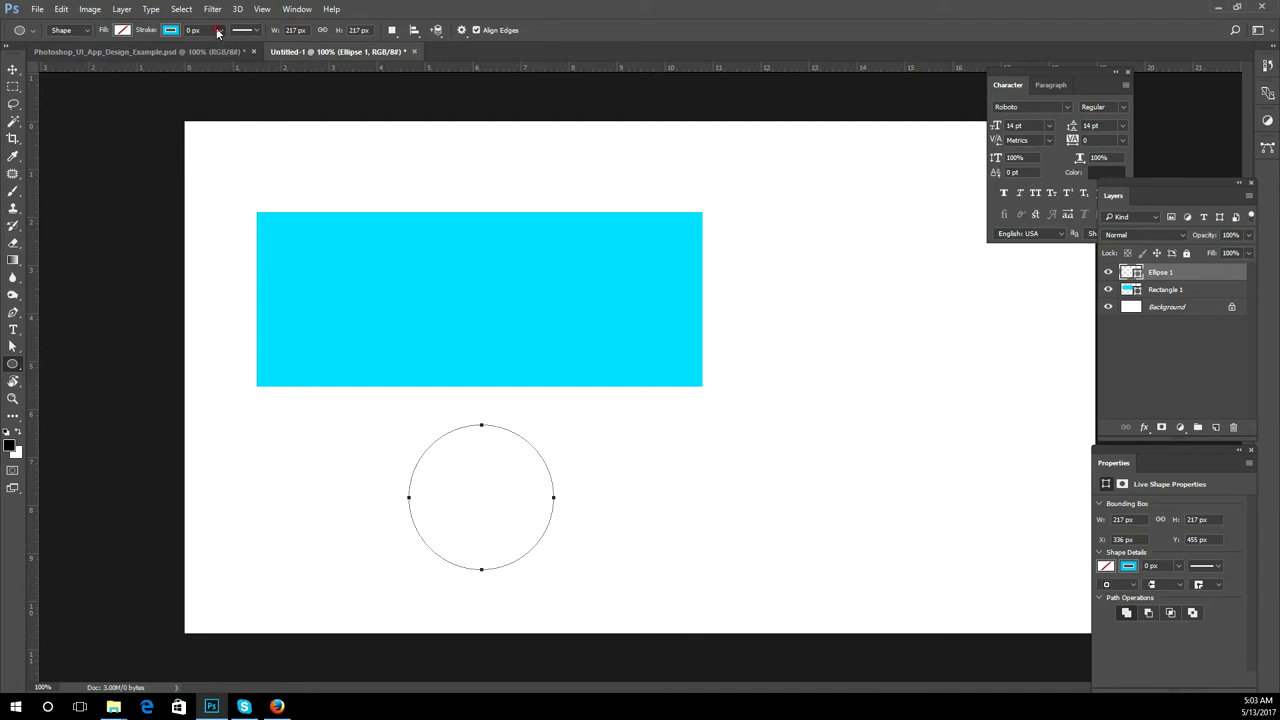
left_click_drag(223, 44, 229, 47)
left_click_drag(232, 46, 250, 34)
left_click(250, 34)
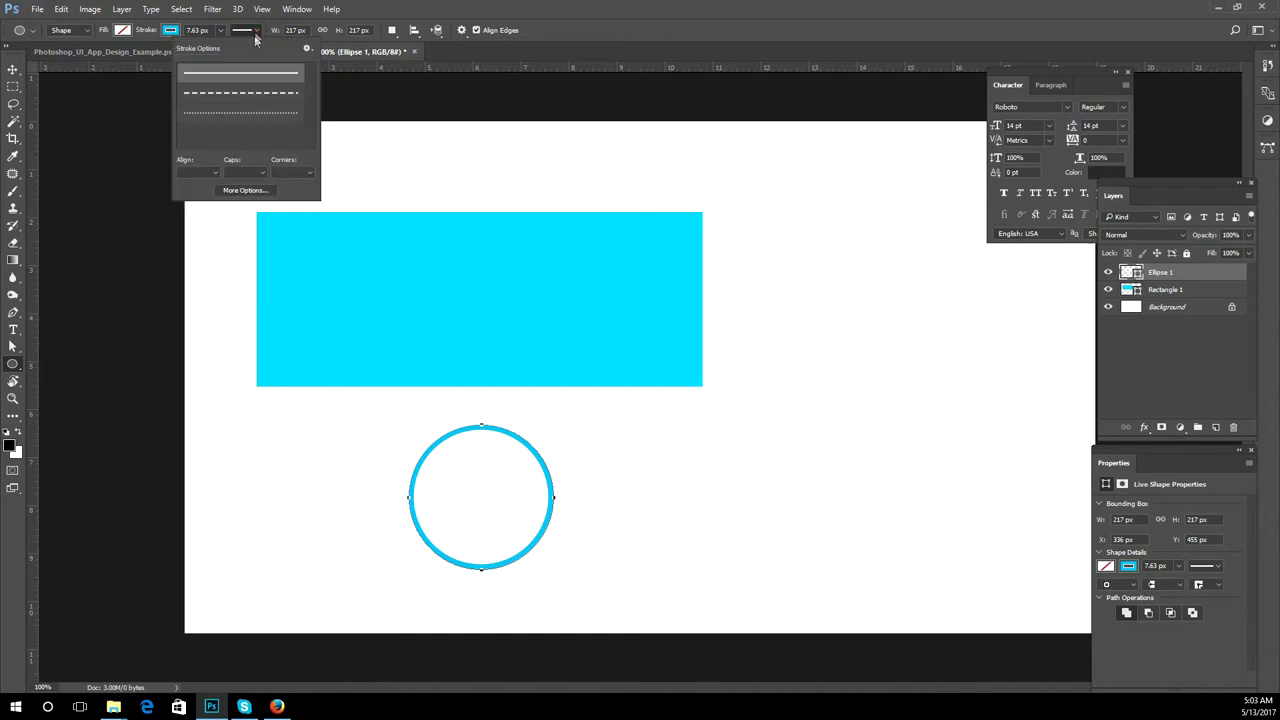
left_click(259, 100)
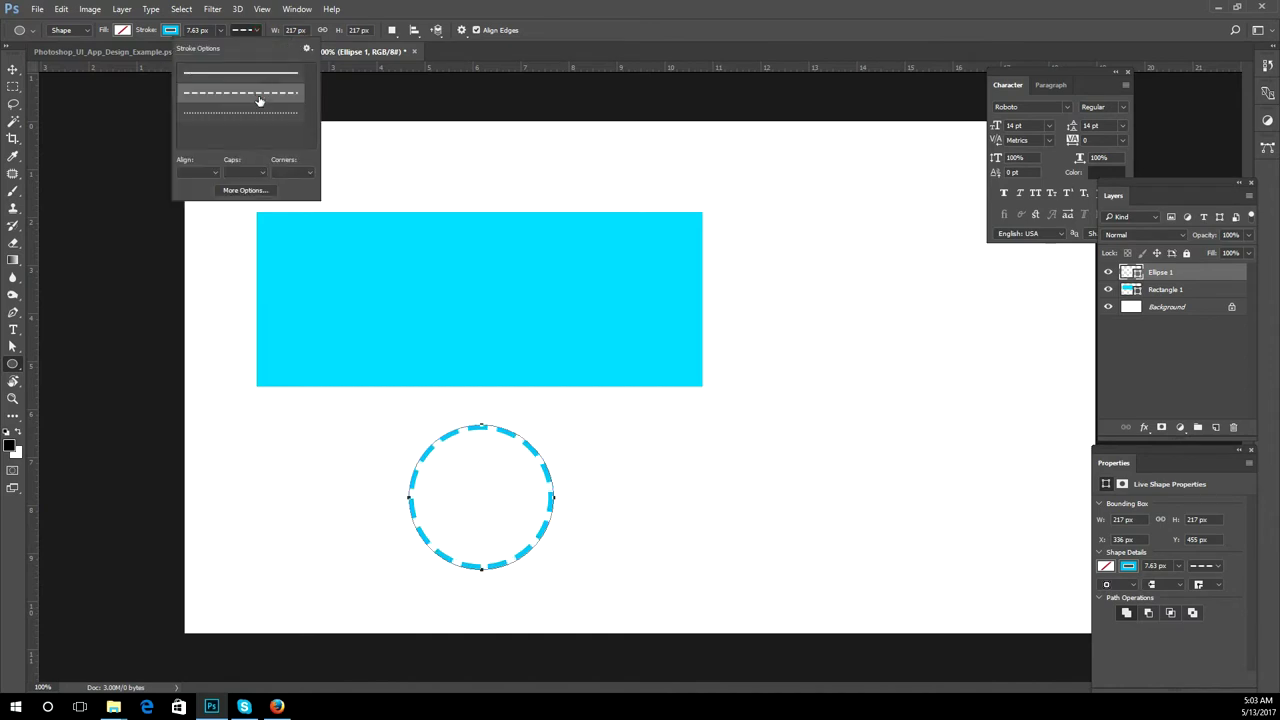
left_click(13, 69)
mouse_move(558, 512)
left_mouse_down()
mouse_move(630, 512)
mouse_move(621, 538)
left_mouse_up()
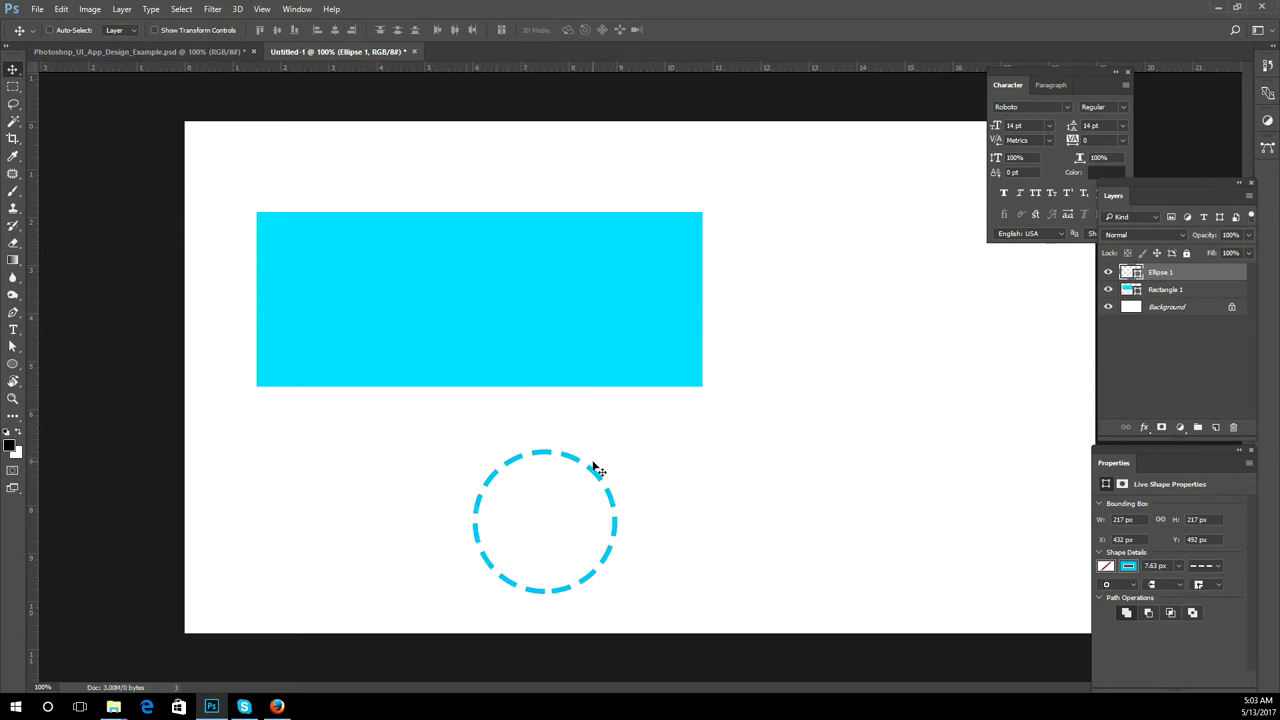
Step: Move the dashed circle up-left and fill it red after trying magenta
left_click_drag(597, 466, 539, 436)
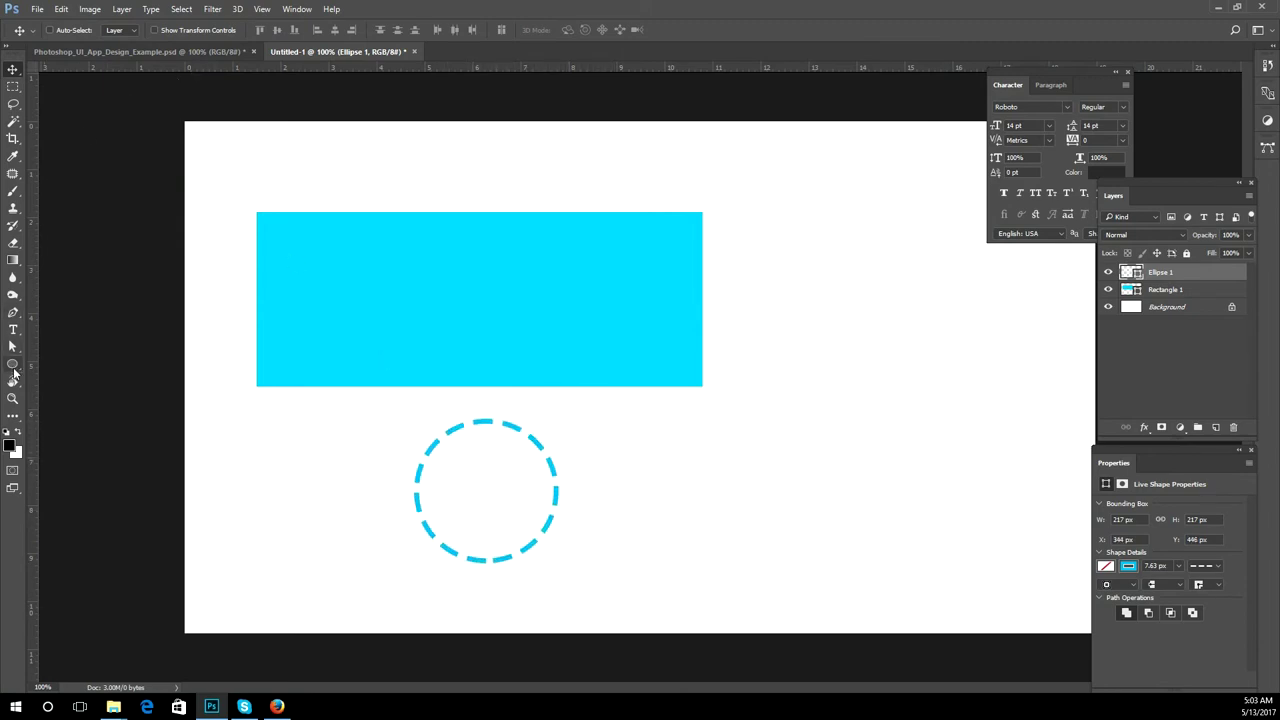
left_click(13, 364)
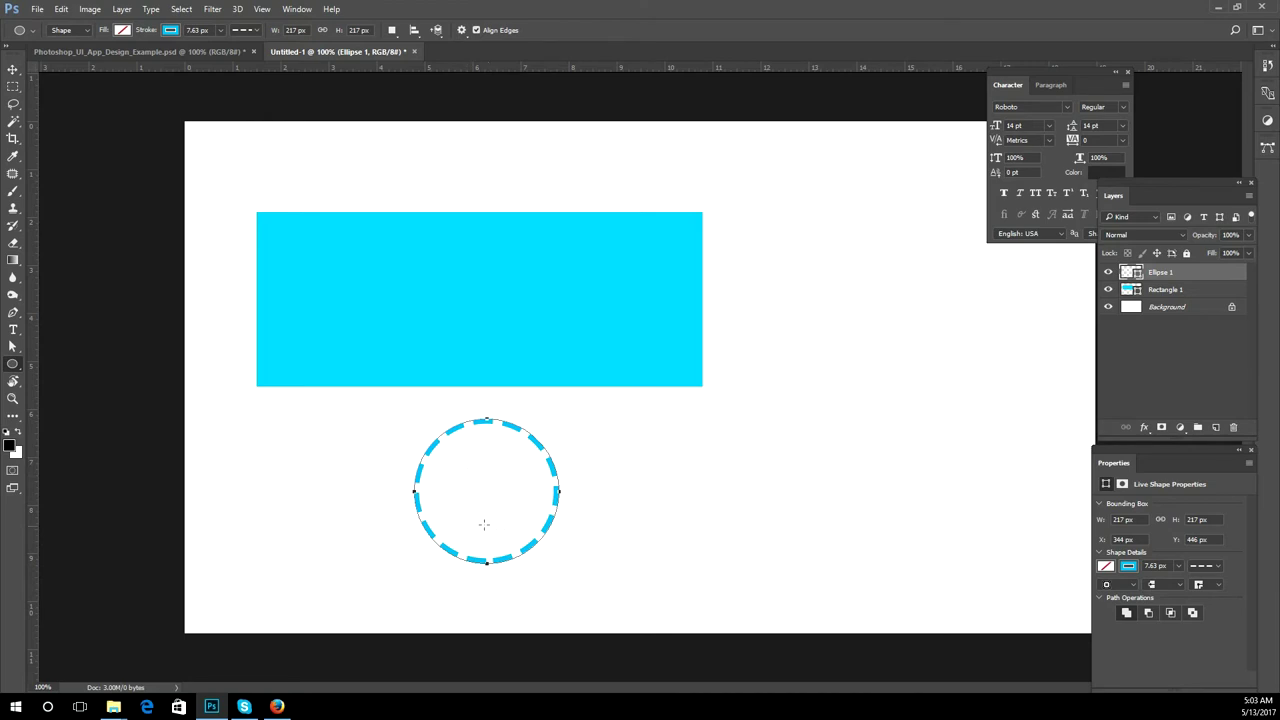
left_click(122, 30)
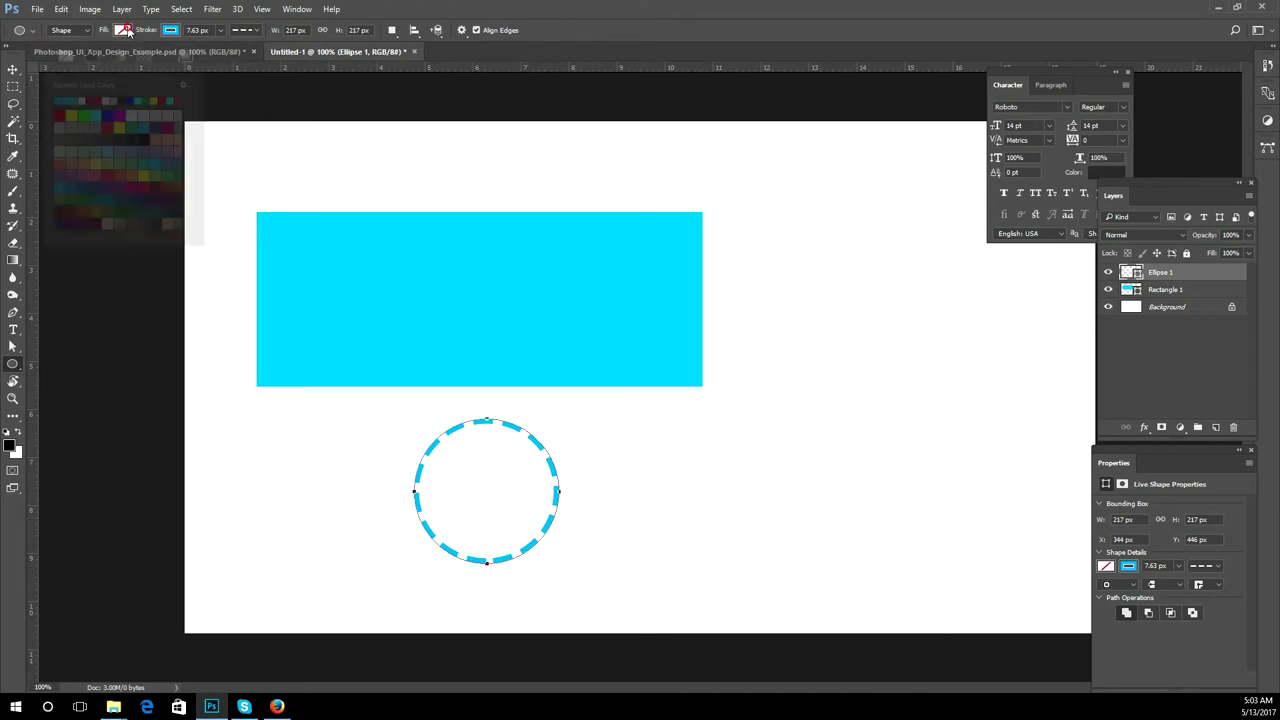
left_click(168, 127)
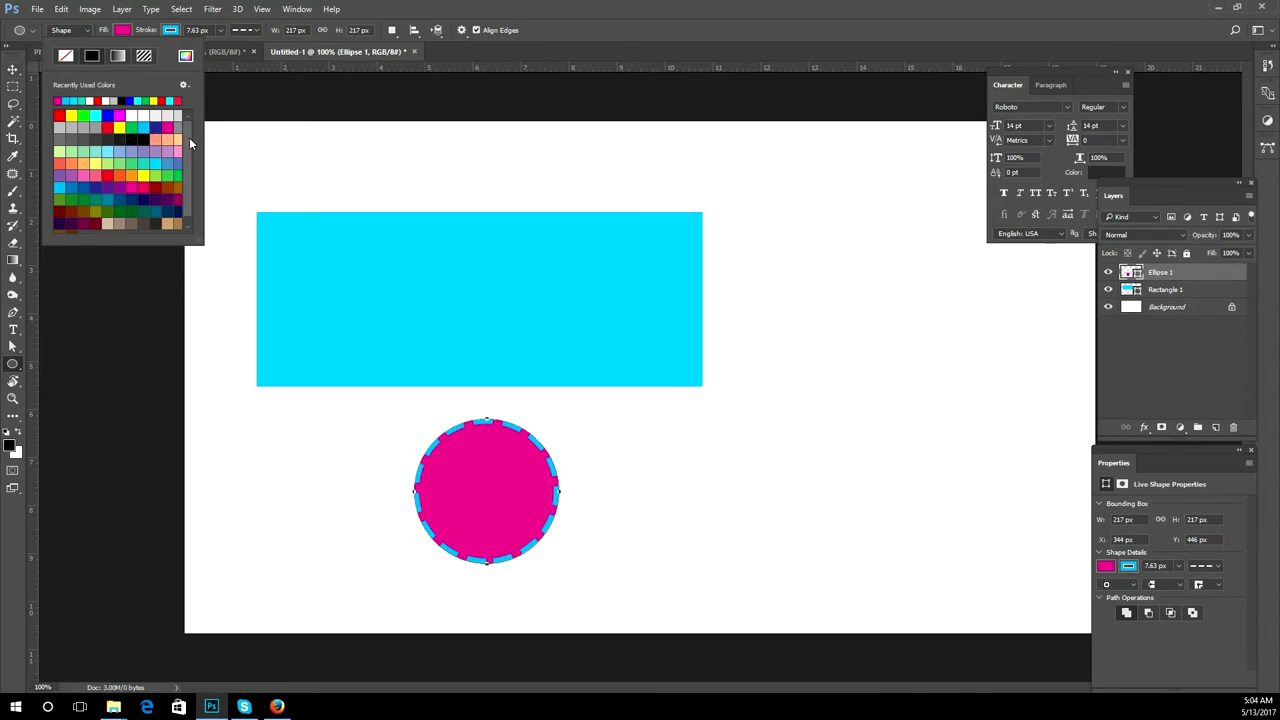
left_click(107, 127)
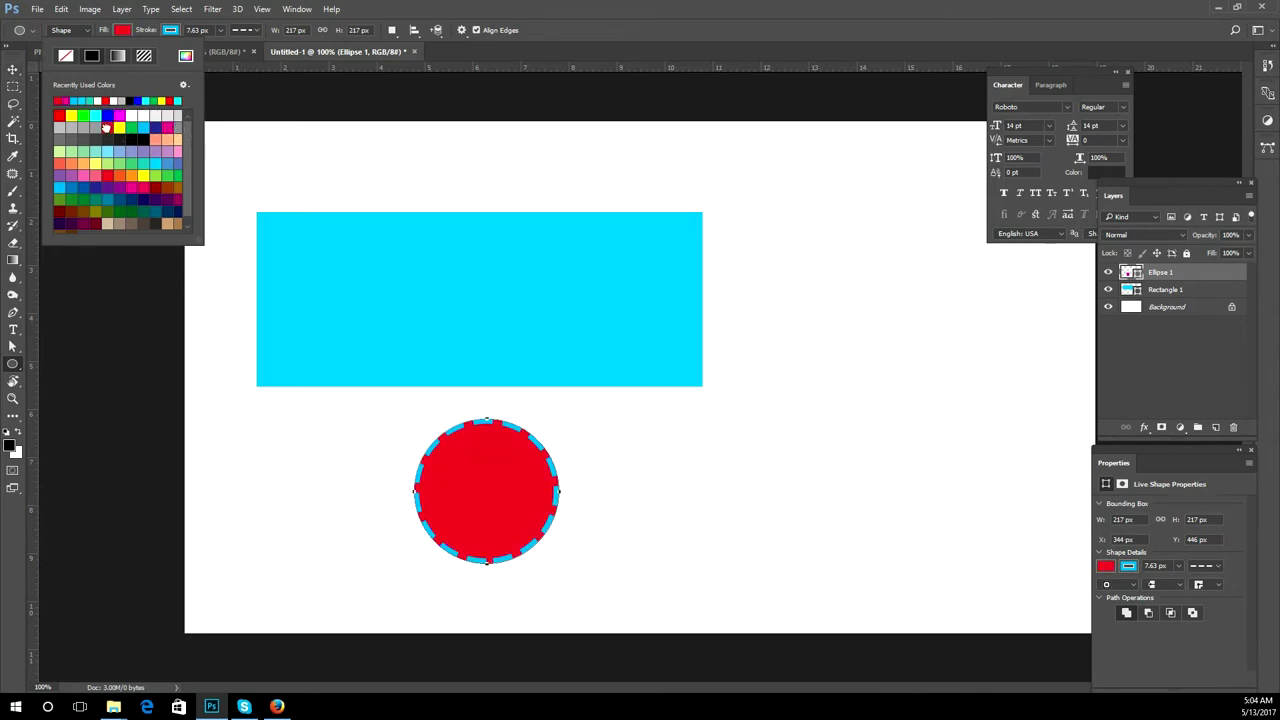
Step: Make the cyan rectangle's Rectangle 1 layer active
key("v")
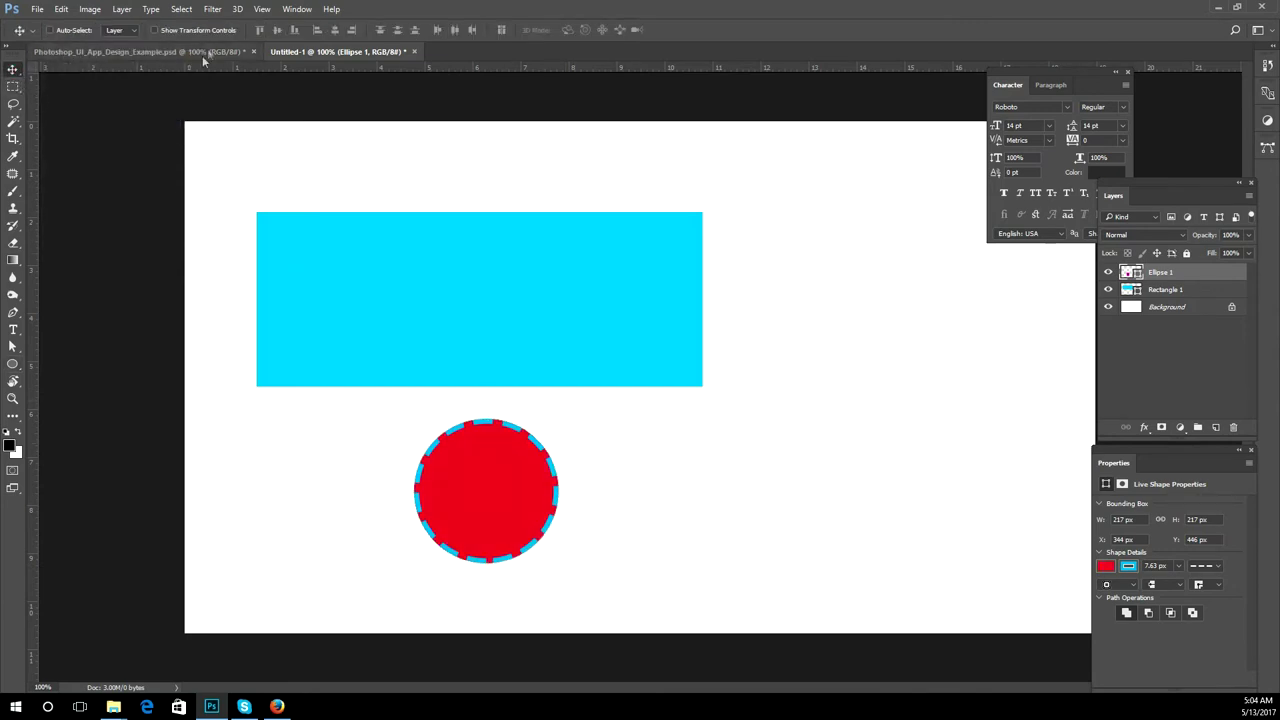
left_click(13, 365)
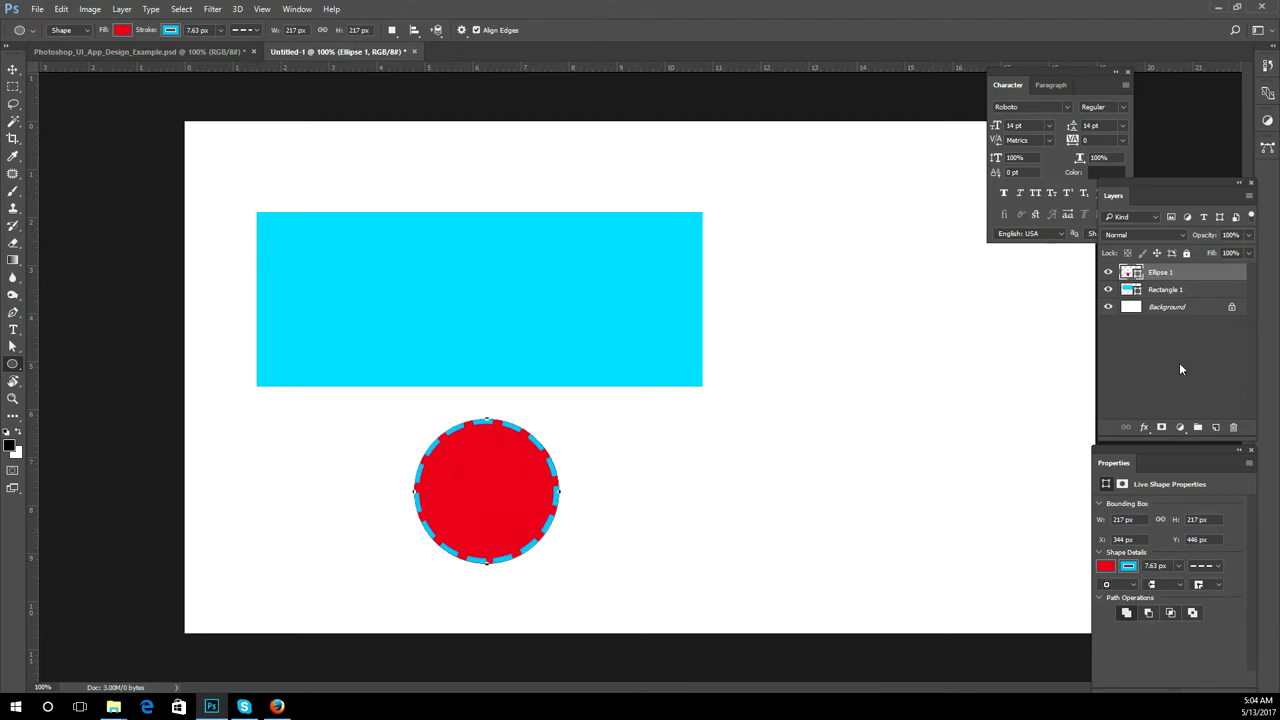
left_click(1182, 291)
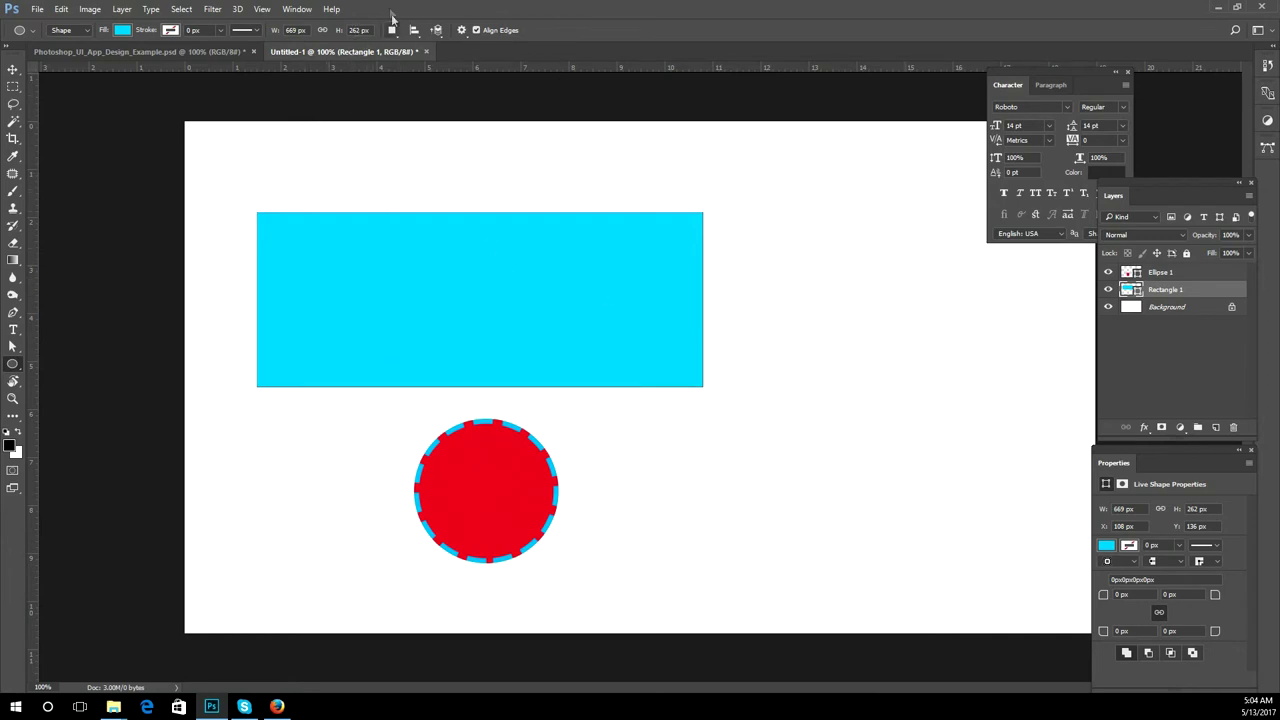
Step: Set the cyan rectangle's height to 100 px
double_click(358, 30)
type("100")
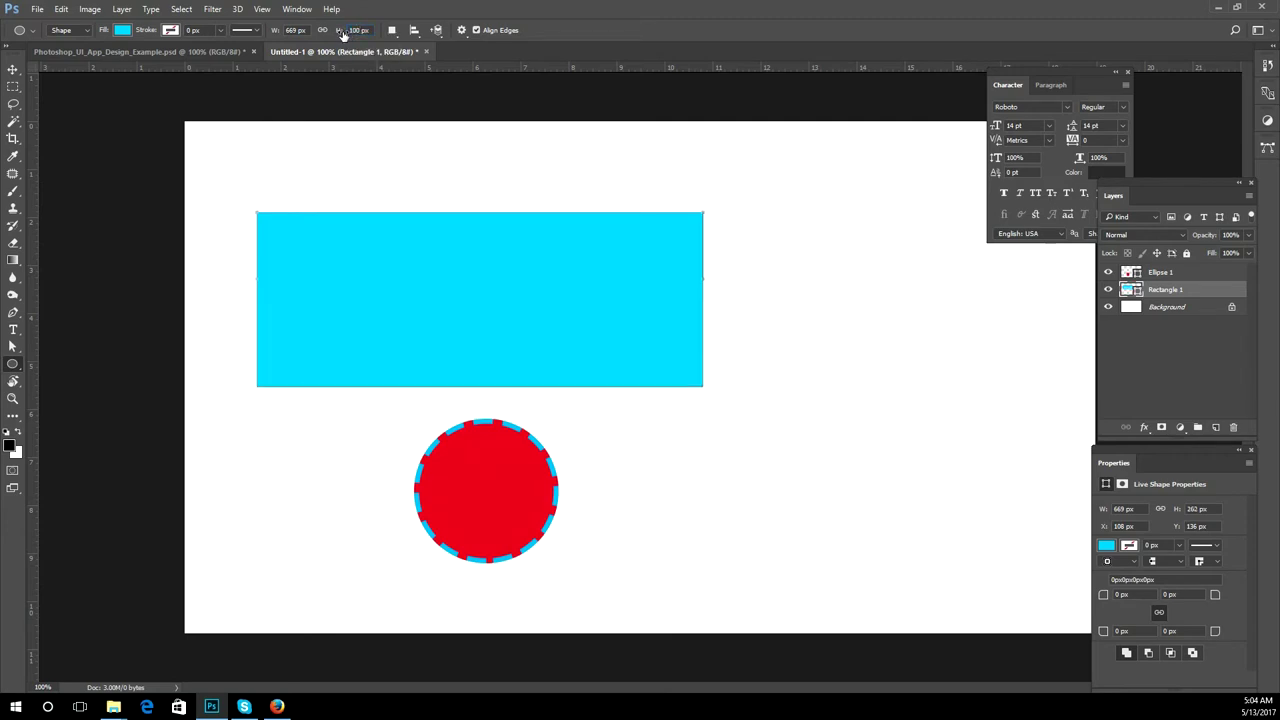
key("Return")
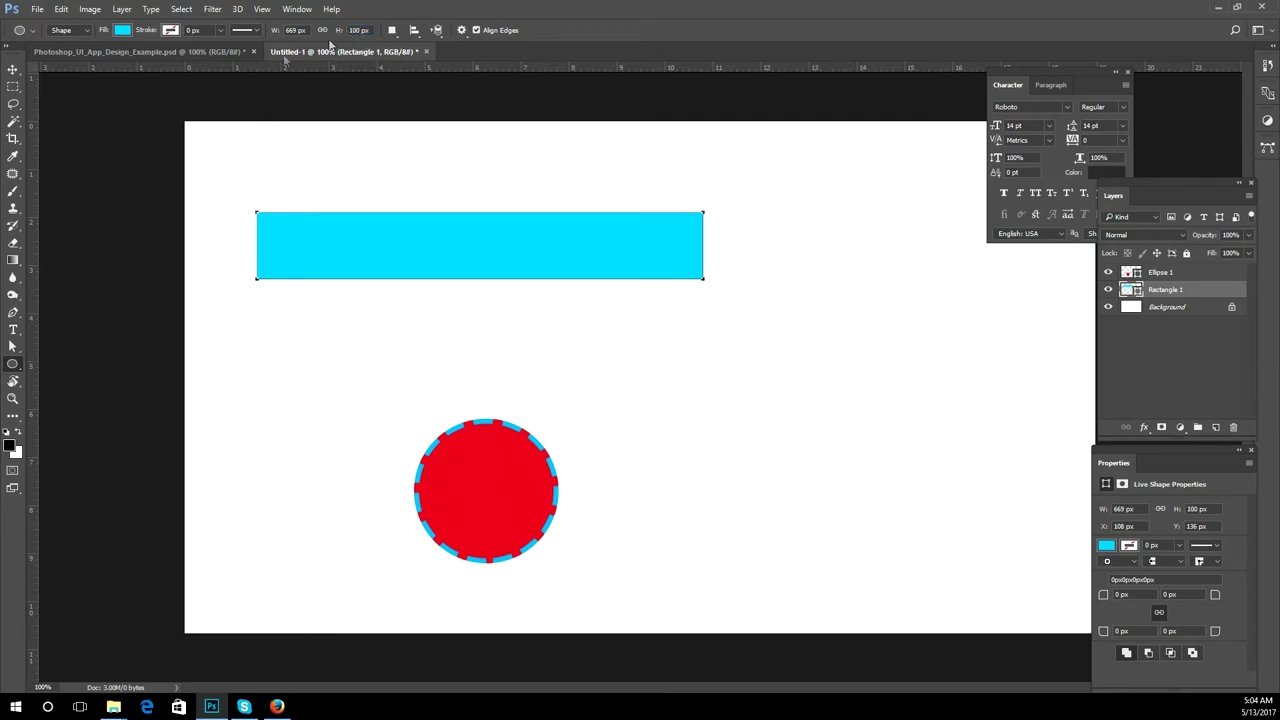
Step: Move the rectangle into the canvas's top-left corner and switch to full-screen mode
left_click(13, 69)
left_click_drag(425, 262, 353, 175)
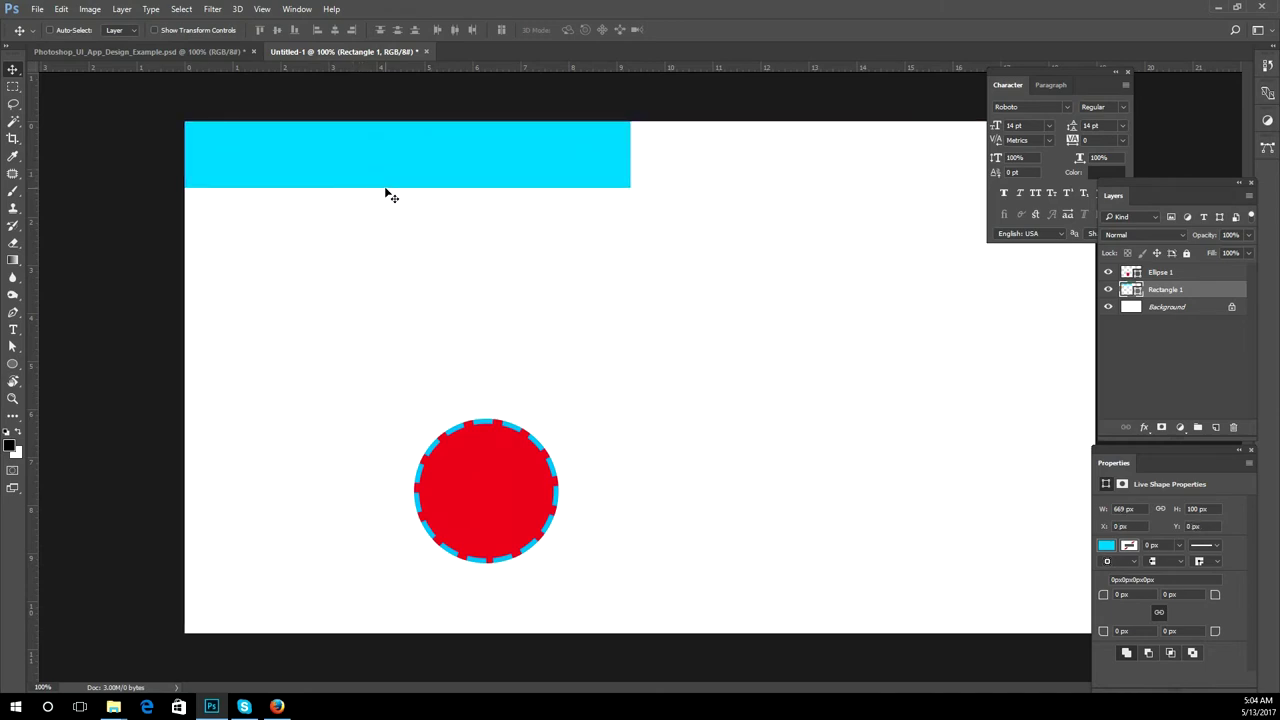
key("ctrl+t")
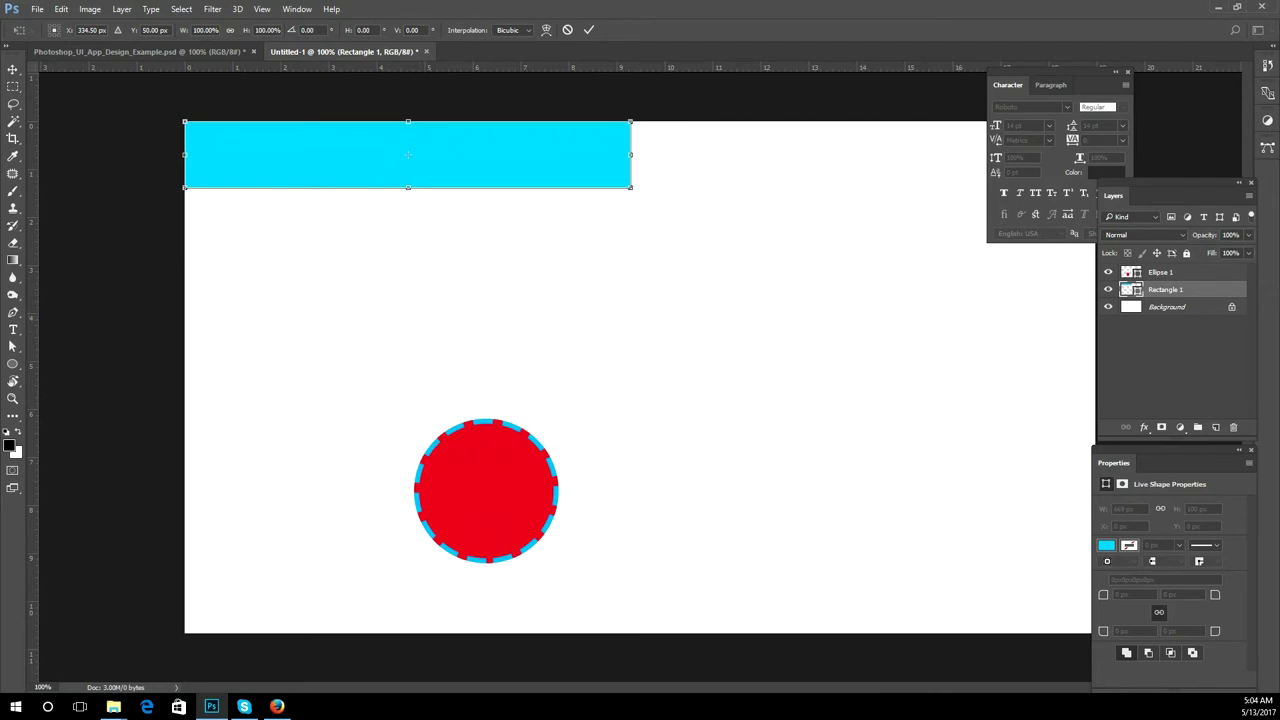
left_click(13, 68)
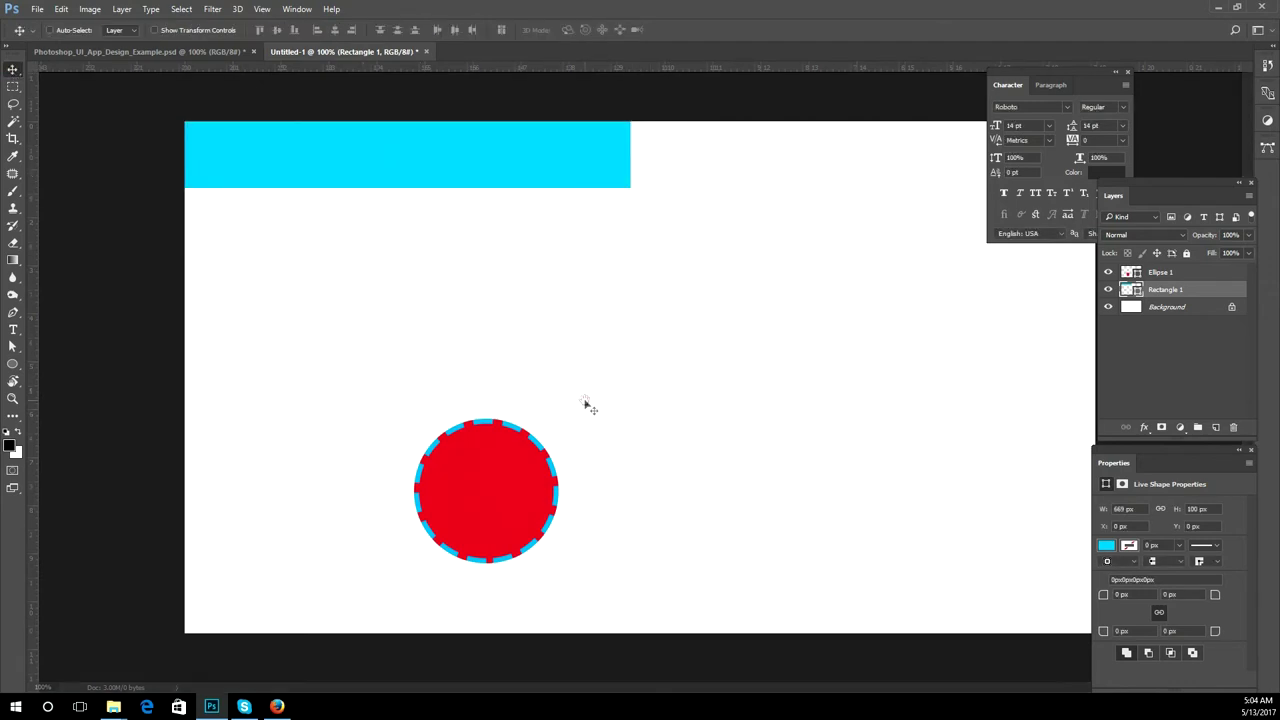
key("f")
left_click_drag(597, 389, 517, 369)
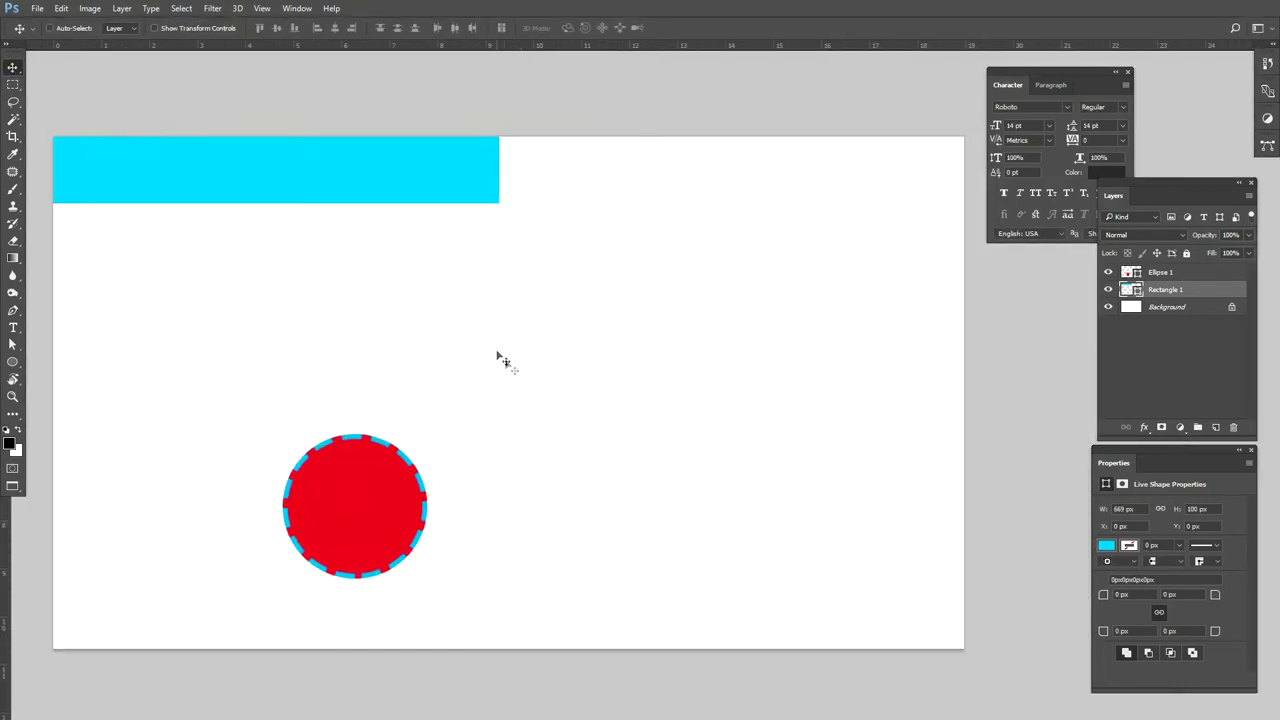
Step: Free-transform the rectangle, stretching it to the canvas's right edge
key("ctrl+t")
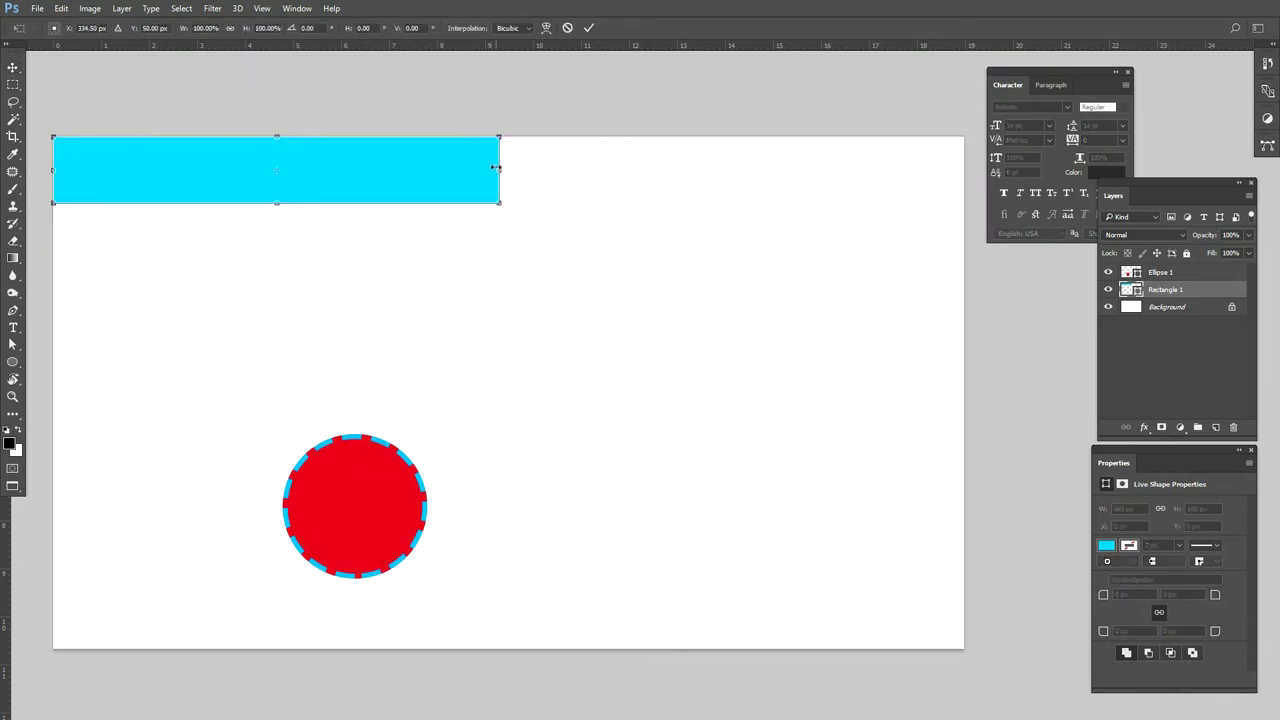
left_click_drag(497, 167, 963, 188)
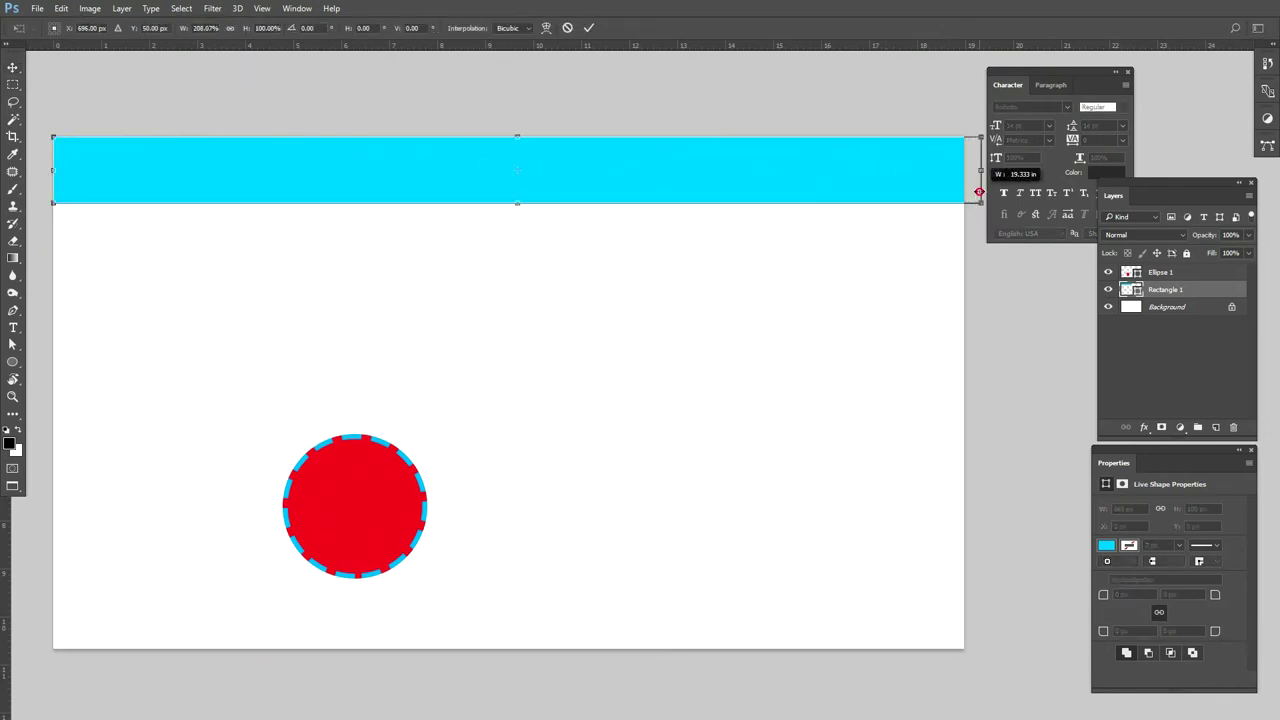
key("Return")
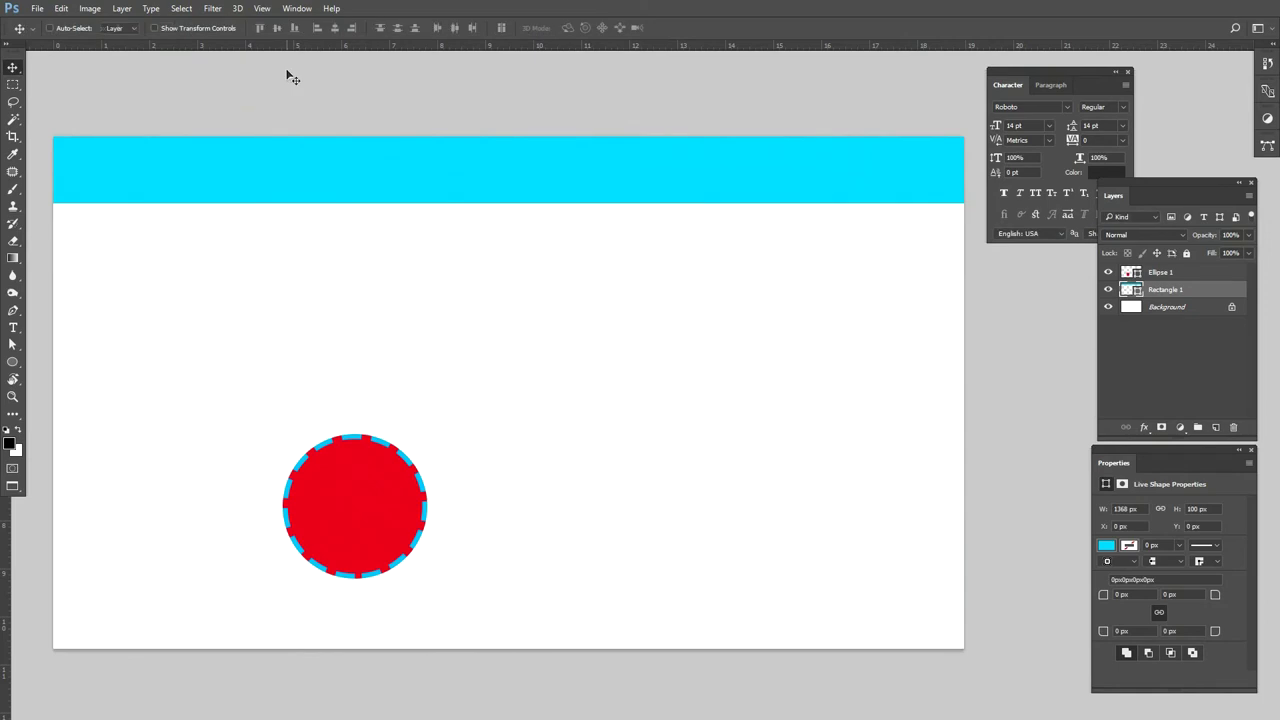
Step: Set the rectangle width to 1360 px and nudge it slightly right
left_click(13, 362)
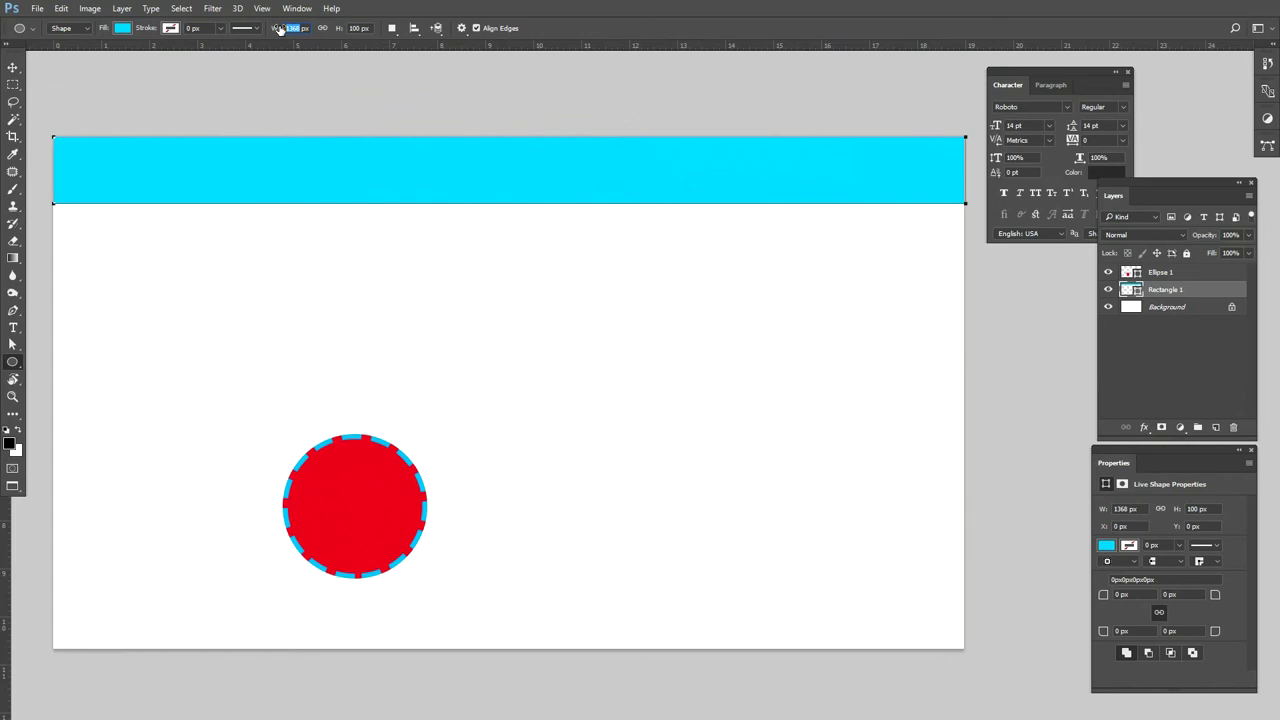
type("12")
key("Return")
key("v")
key("Right")
key("Right")
key("Right")
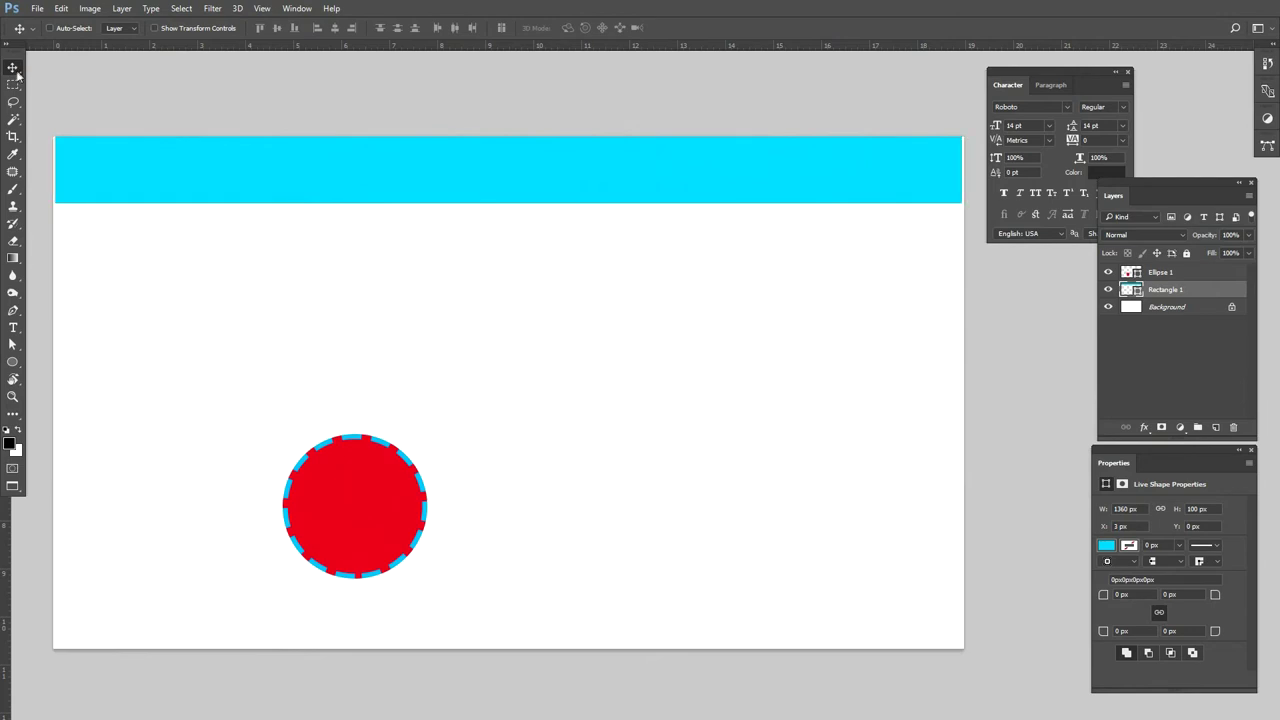
Step: Move the cyan bar down above the red circle, then select both shape layers
mouse_move(296, 180)
left_mouse_down()
mouse_move(287, 300)
mouse_move(300, 332)
left_mouse_up()
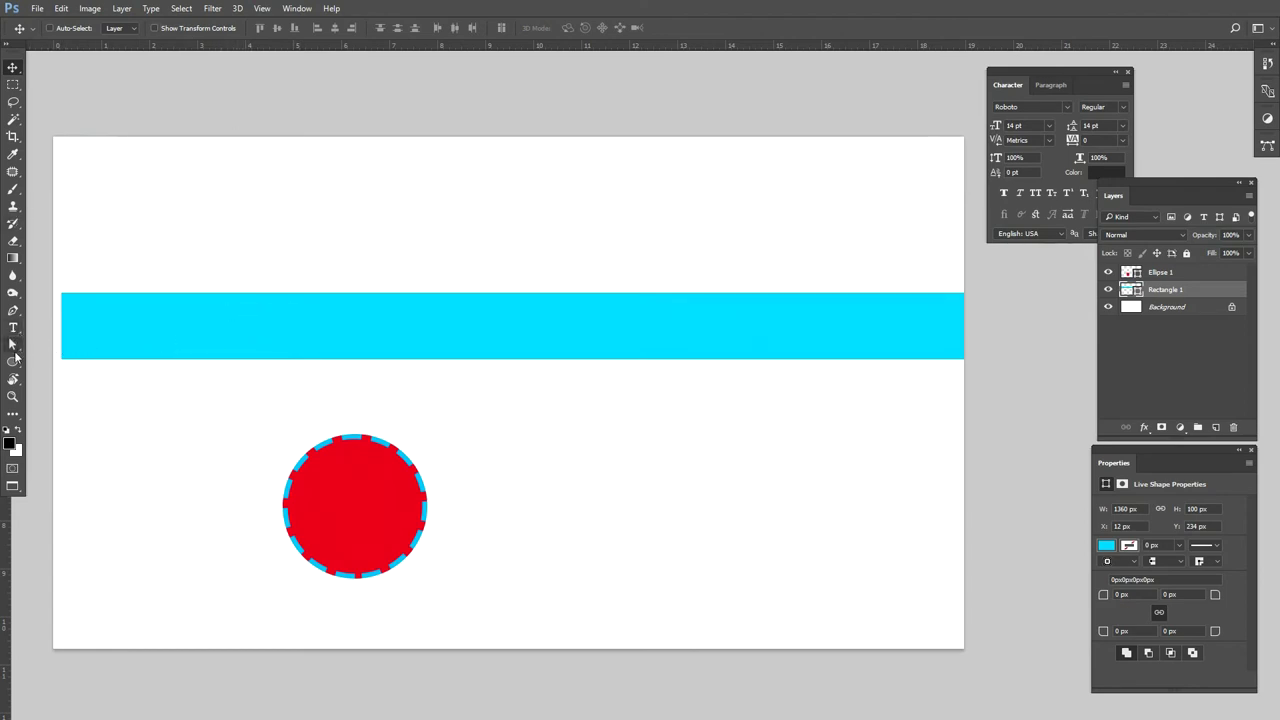
left_click(13, 362)
left_click(392, 28)
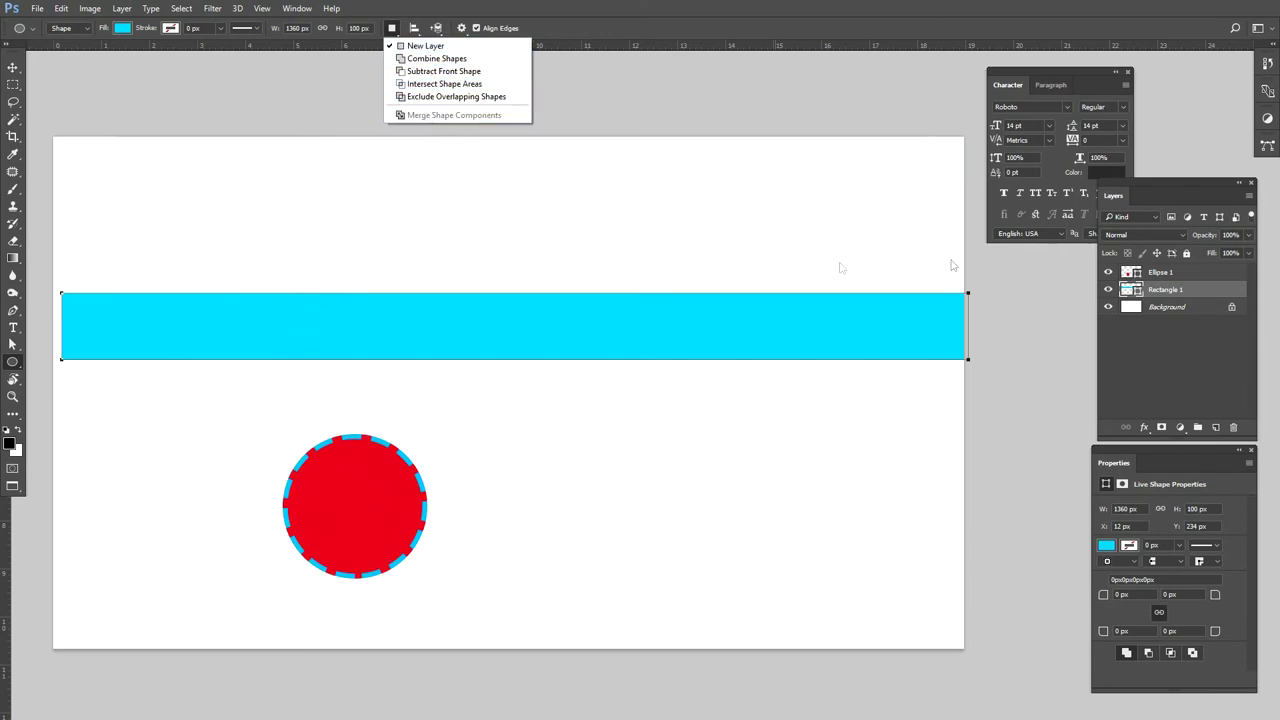
left_click(1138, 276)
left_click(1160, 274)
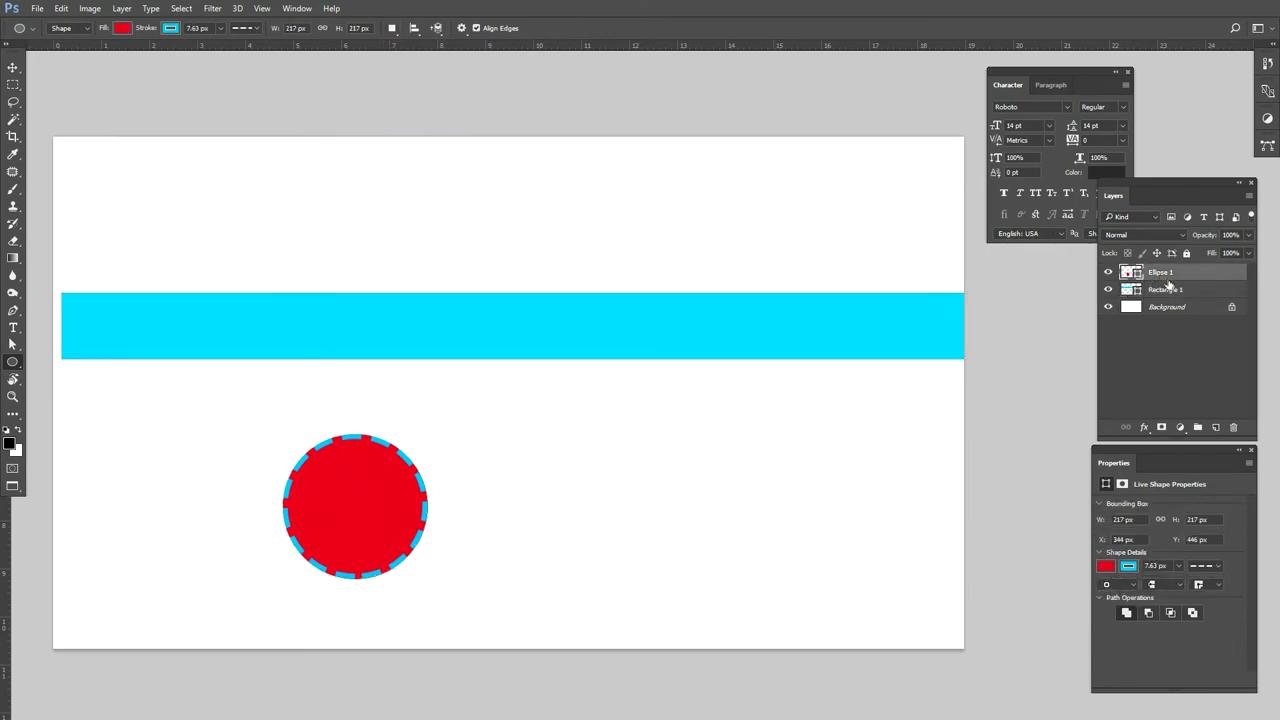
left_click(1166, 291, "shift")
Step: Delete both shape layers and draw a new black rectangle
key("Delete")
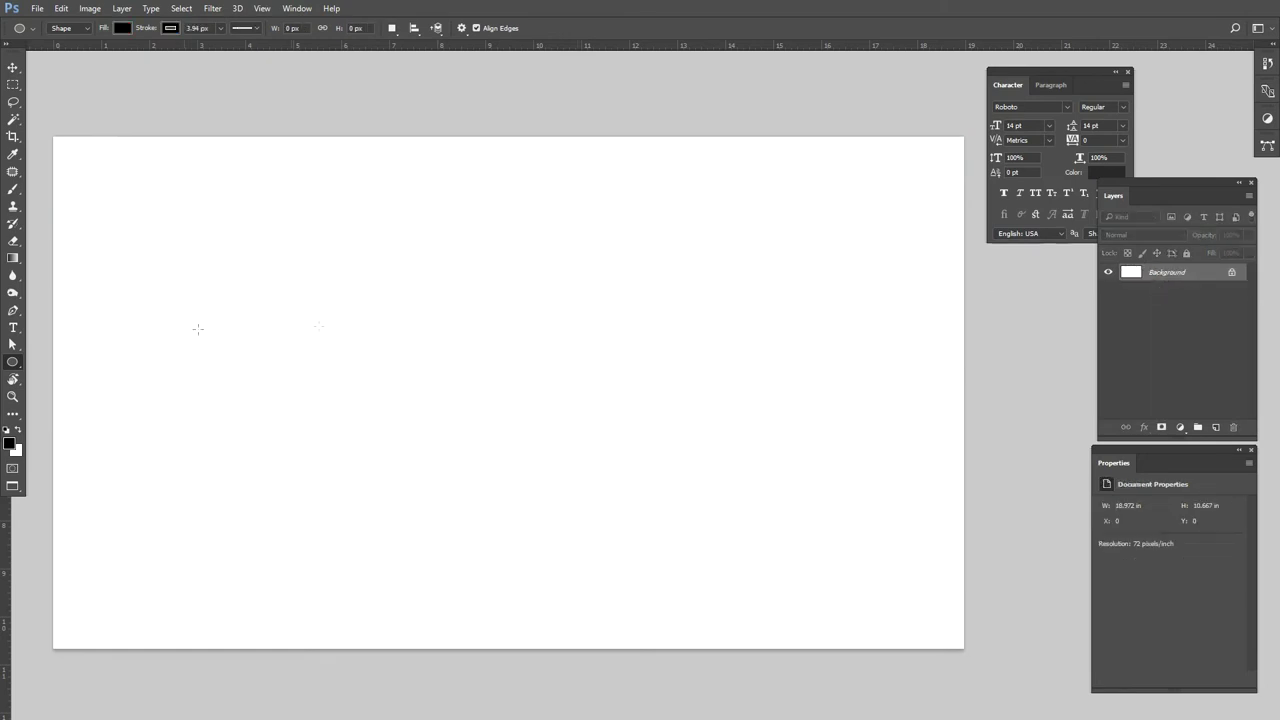
right_click(20, 369)
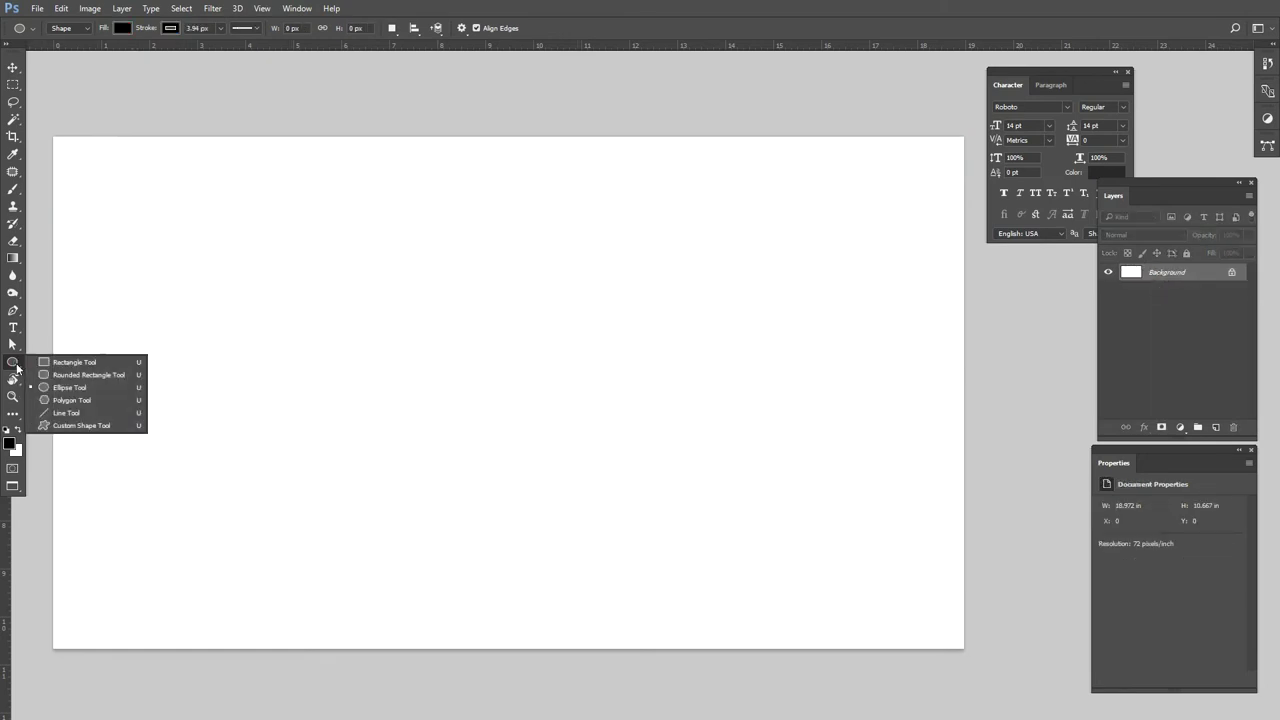
left_click(68, 364)
left_click_drag(355, 197, 600, 357)
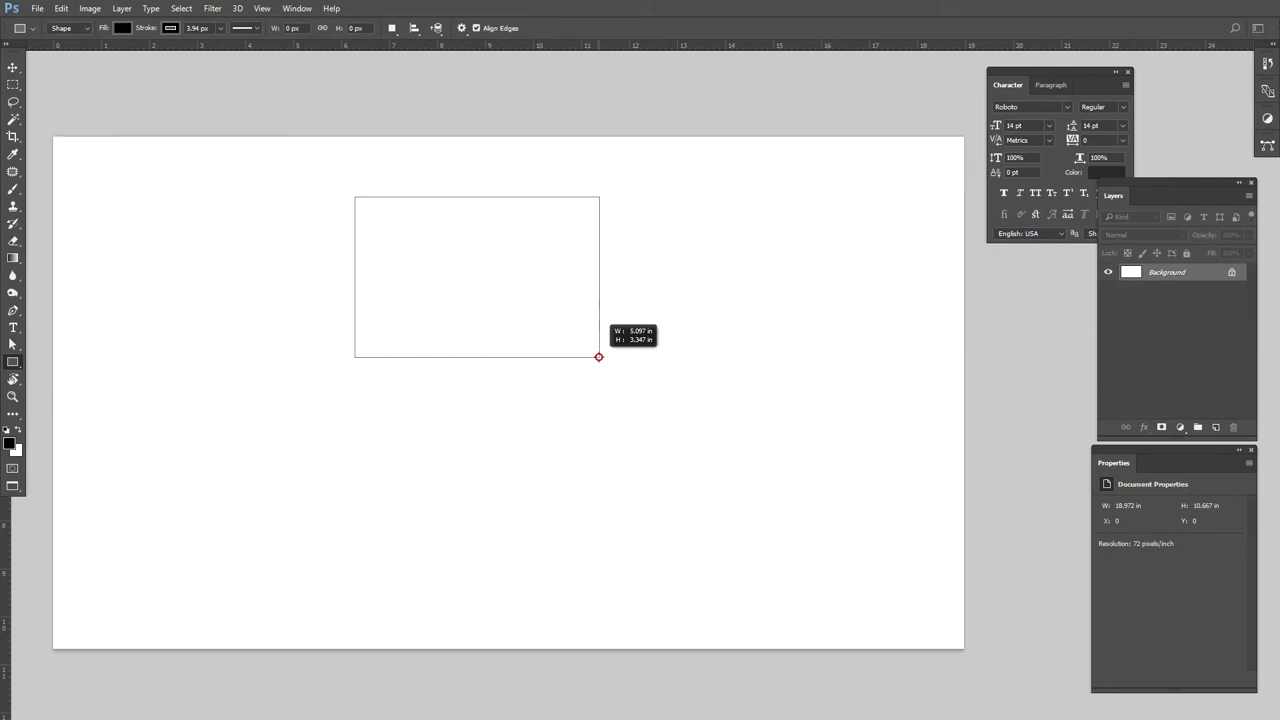
Step: Add an overlapping second rectangle using Combine Shapes
left_click(391, 28)
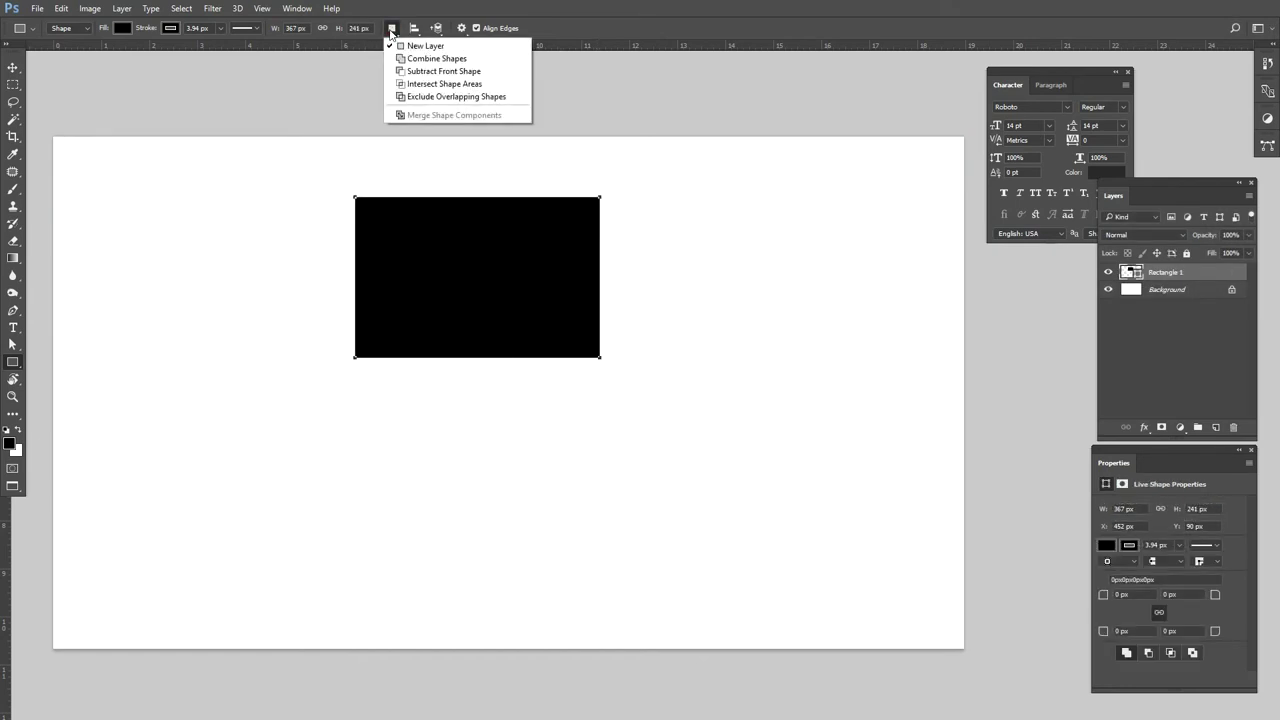
left_click(428, 60)
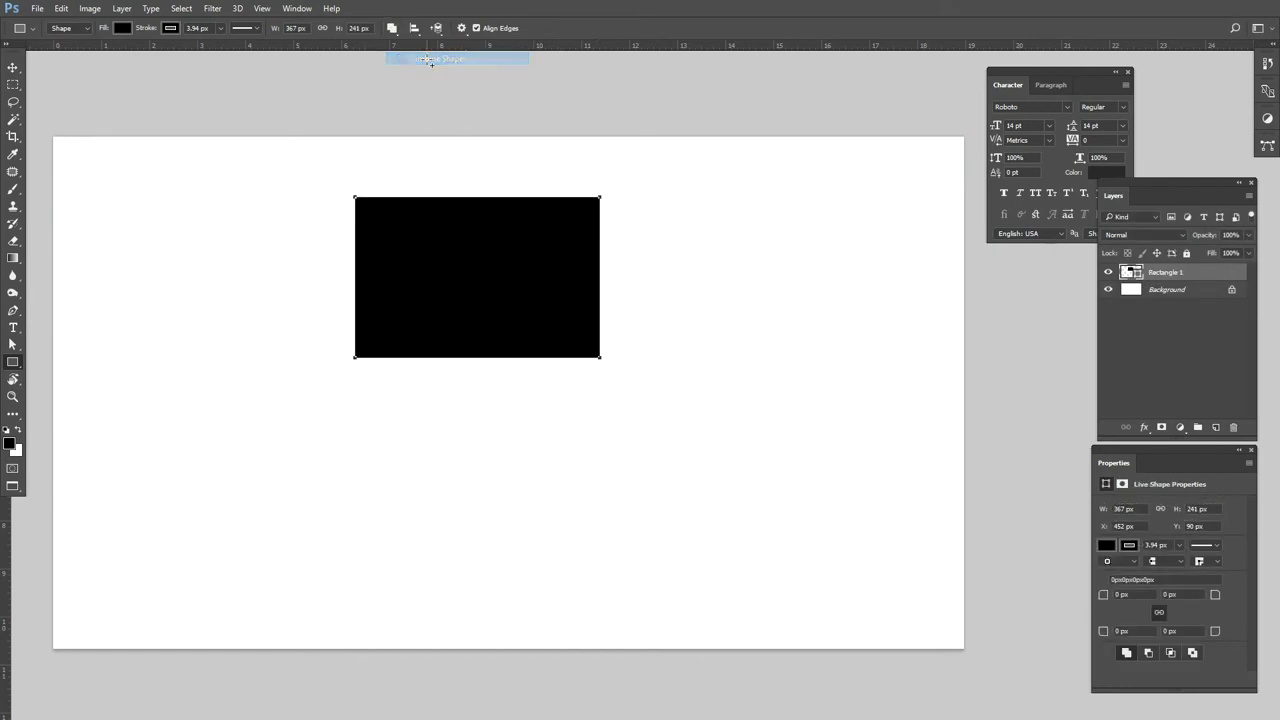
left_click(391, 28)
left_click(444, 60)
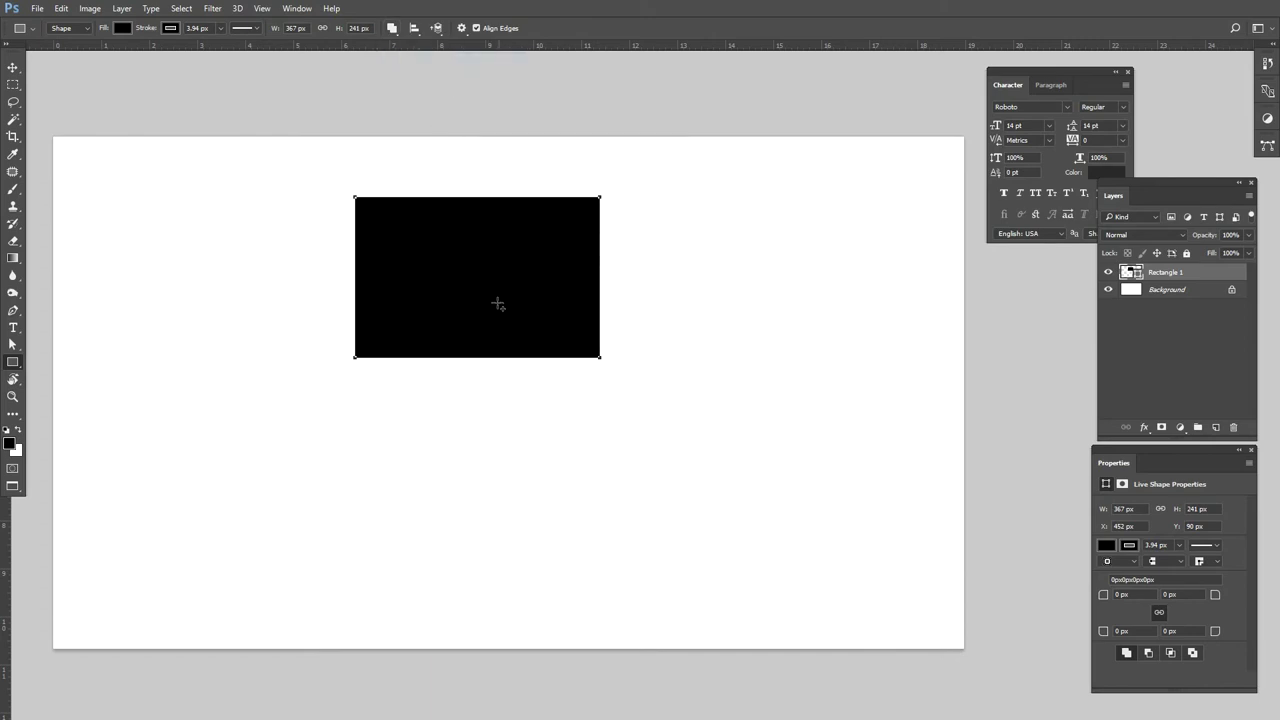
left_click_drag(480, 257, 659, 400)
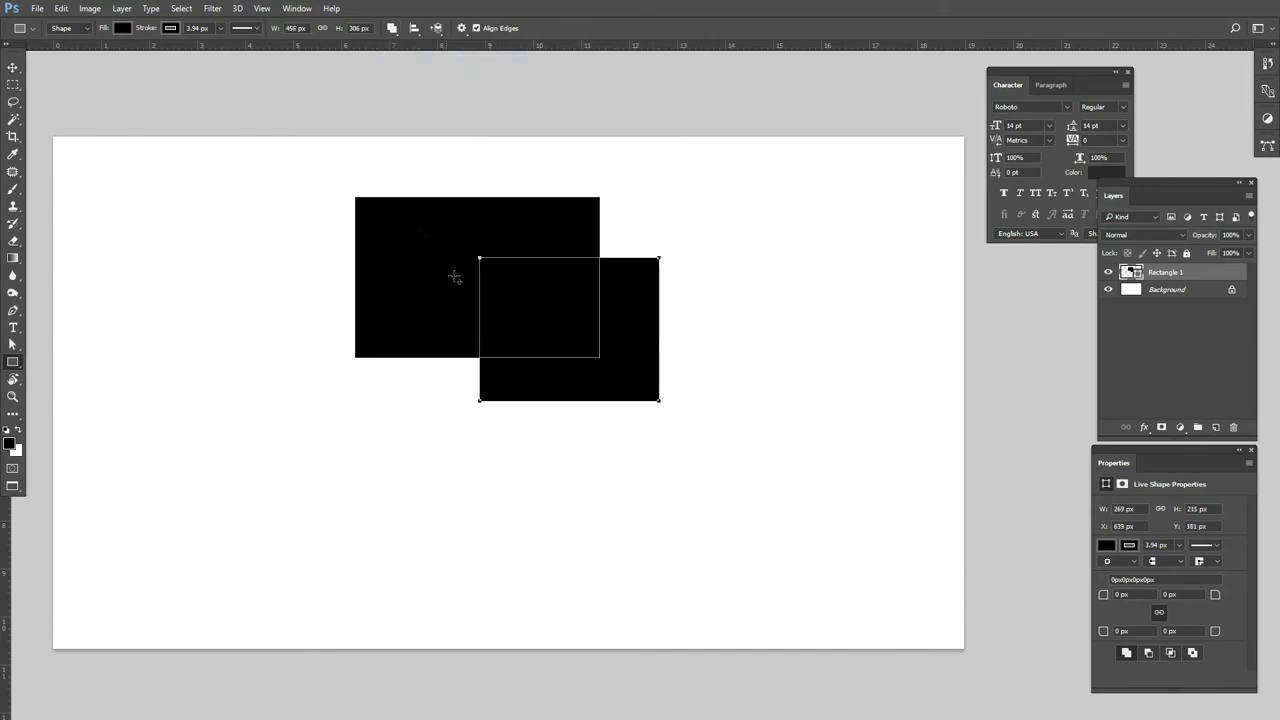
Step: Move the combined shape, undo the move and second rectangle, then delete Rectangle 1
left_click(13, 67)
left_click_drag(538, 323, 436, 349)
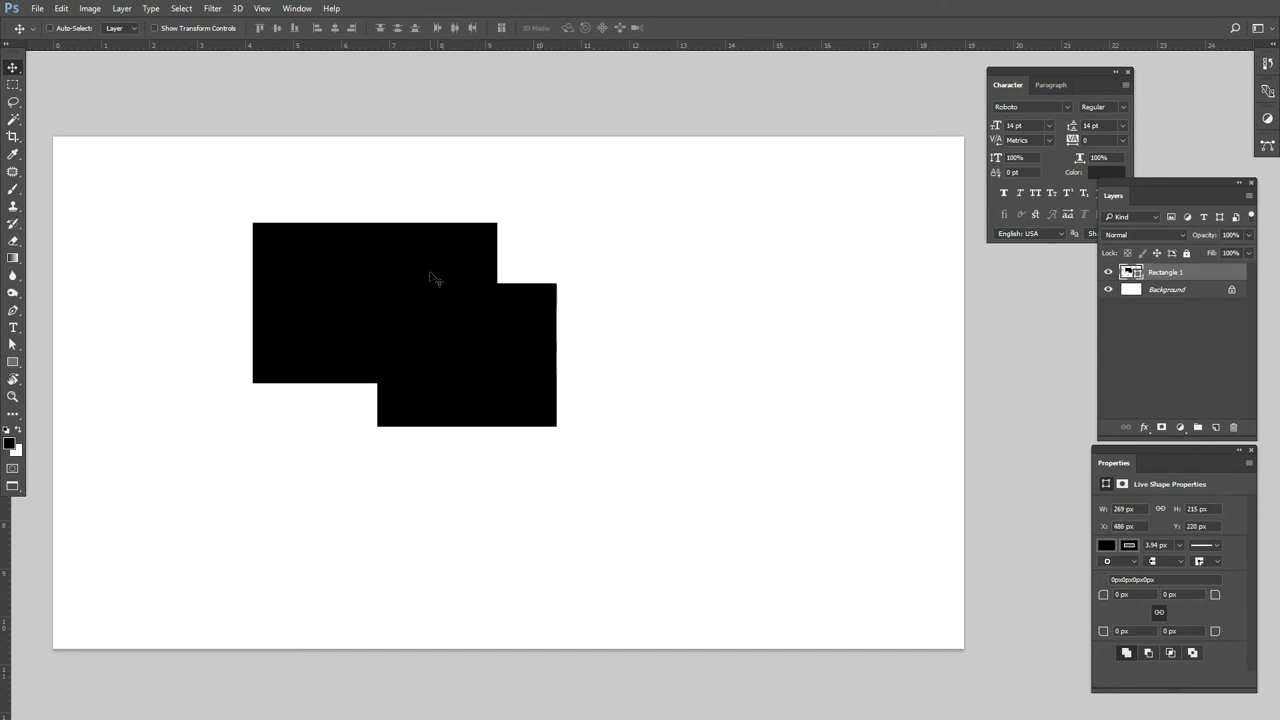
key("ctrl+z")
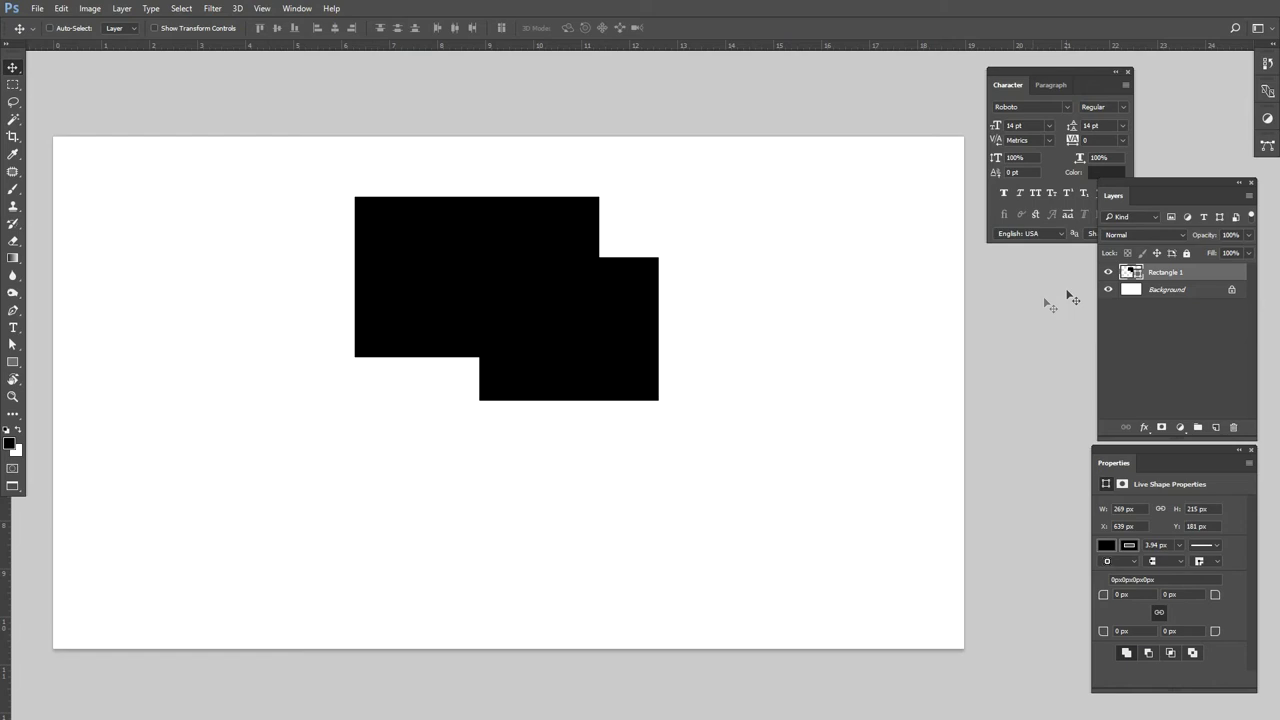
key("ctrl+z")
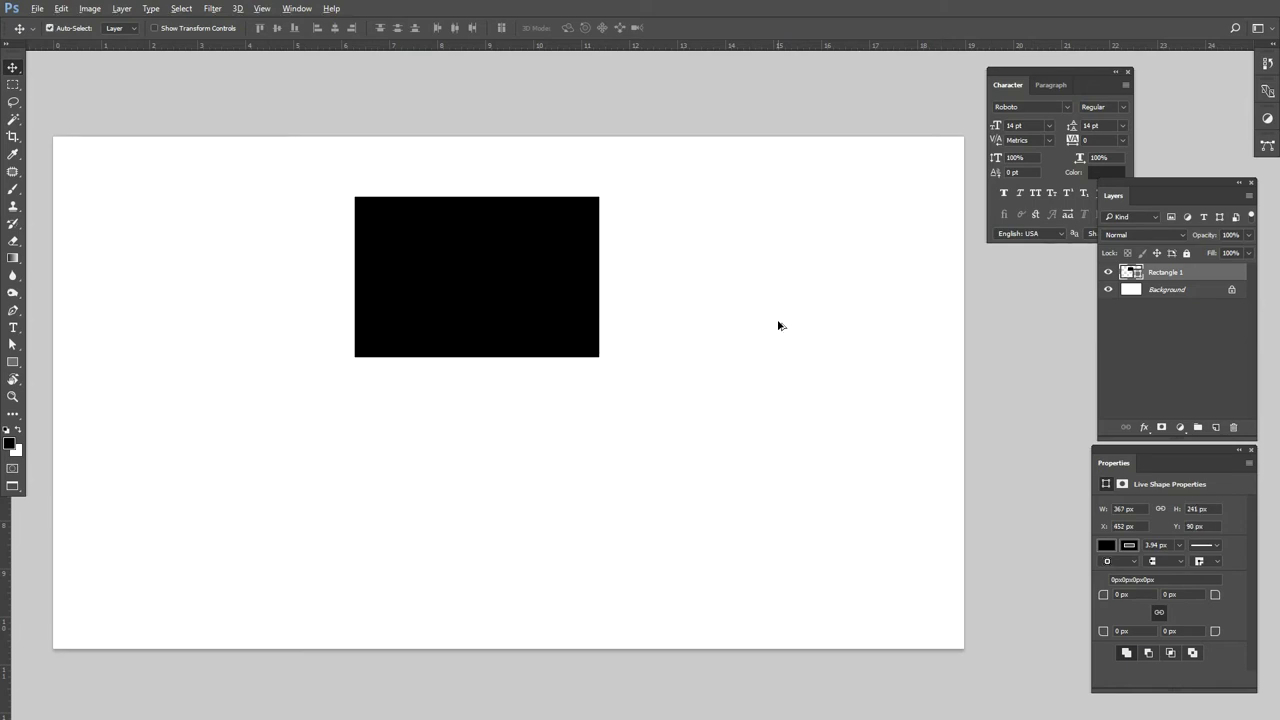
left_click(1234, 428)
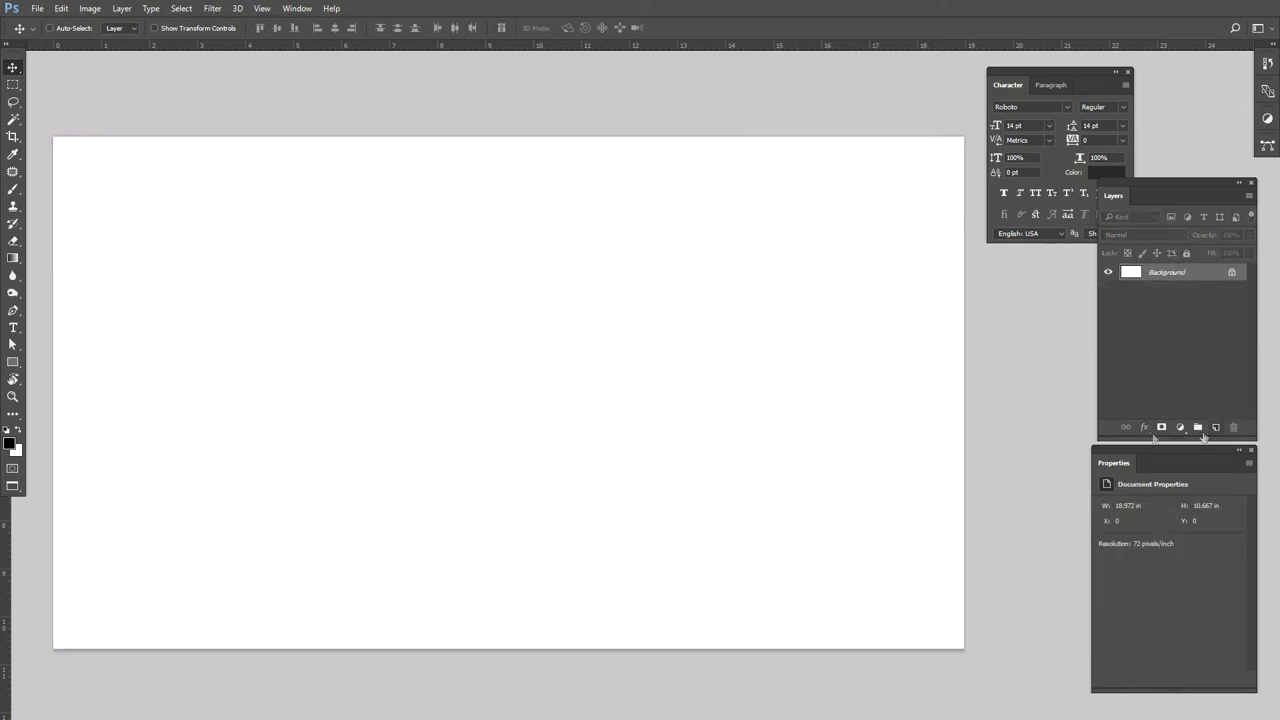
Step: Draw a rectangle outline, then undo it
left_click(13, 362)
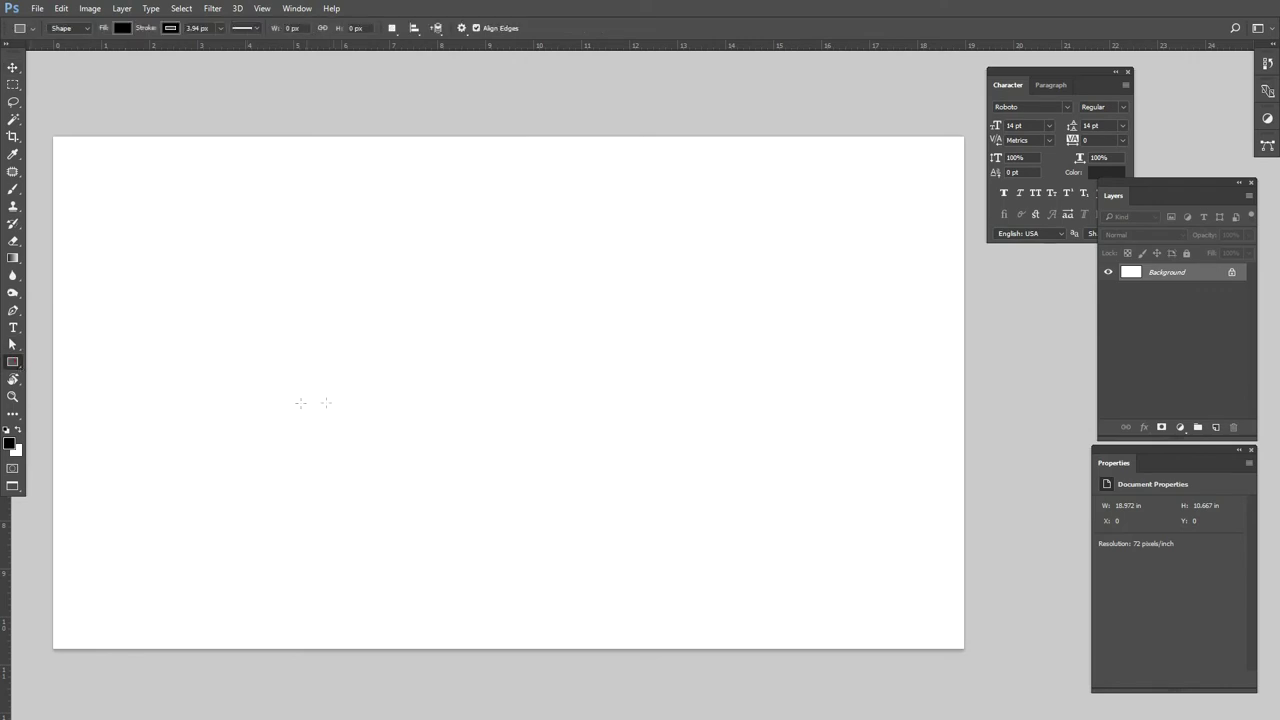
left_click(402, 390)
left_click(665, 276)
left_click_drag(371, 315, 530, 474)
key("ctrl+z")
Step: Draw two stacked black circles combined with Combine Shapes
right_click(13, 362)
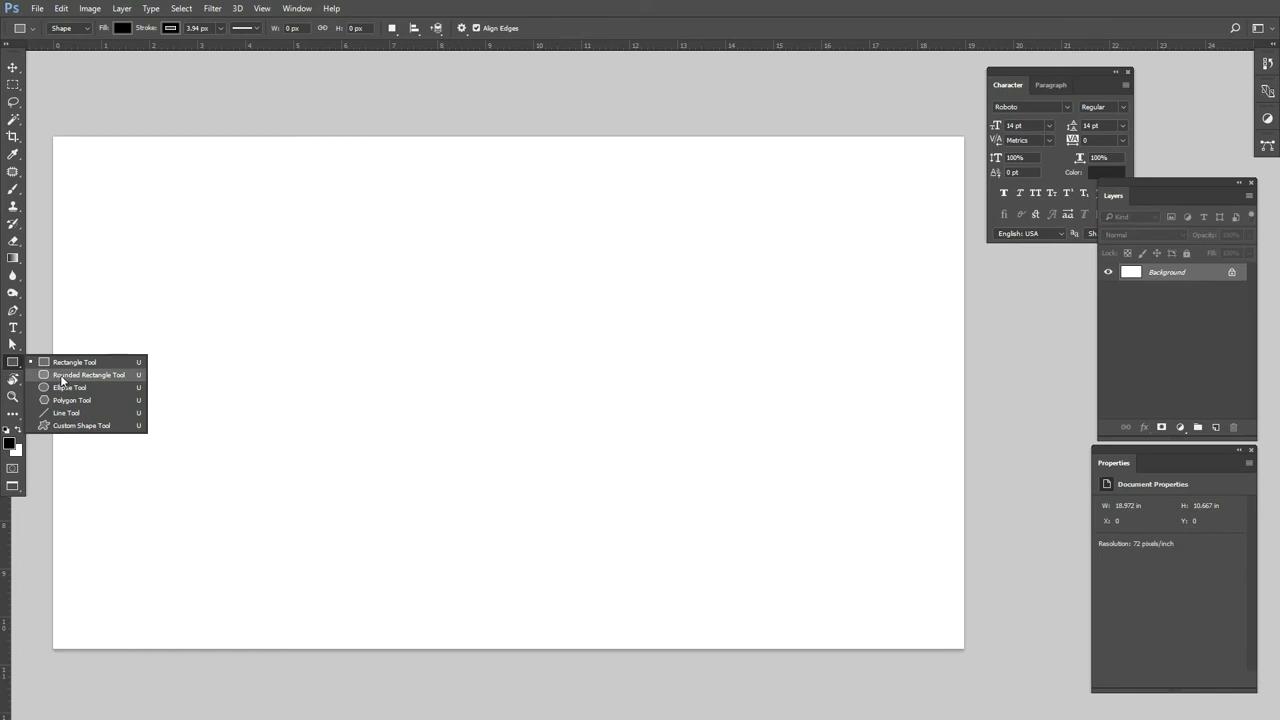
left_click(66, 387)
left_click_drag(368, 318, 522, 473)
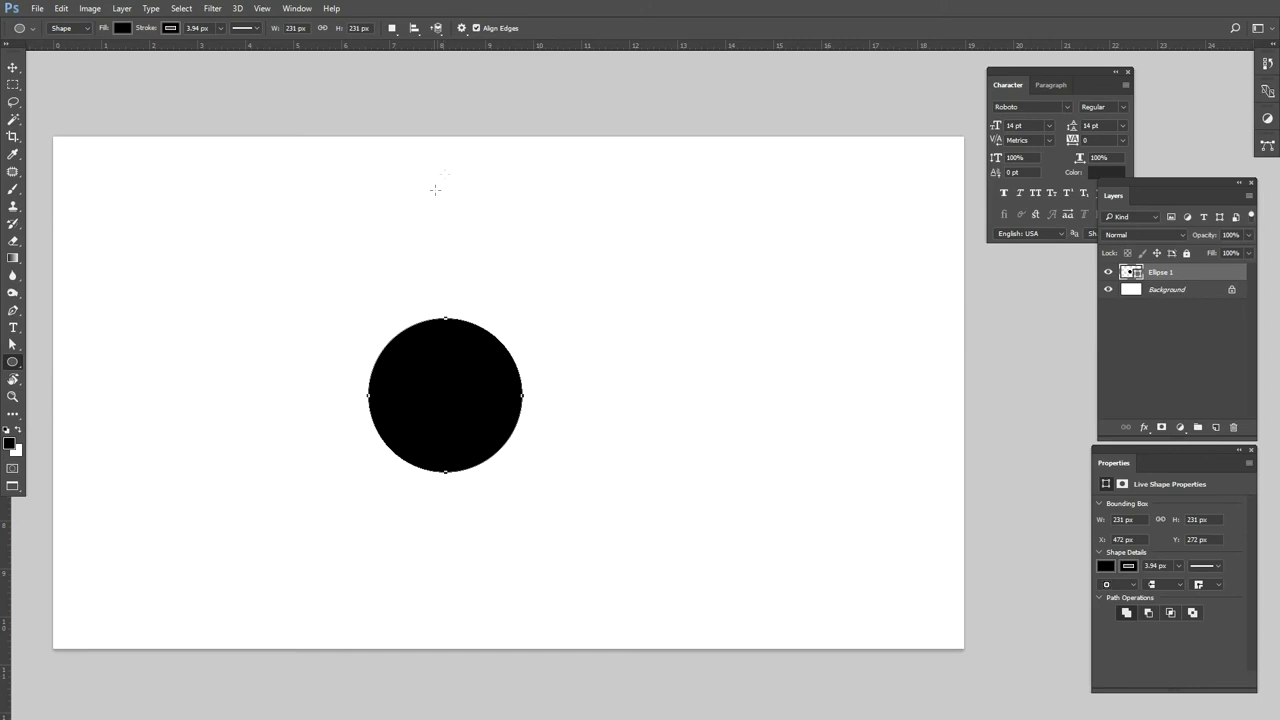
left_click_drag(399, 228, 497, 326)
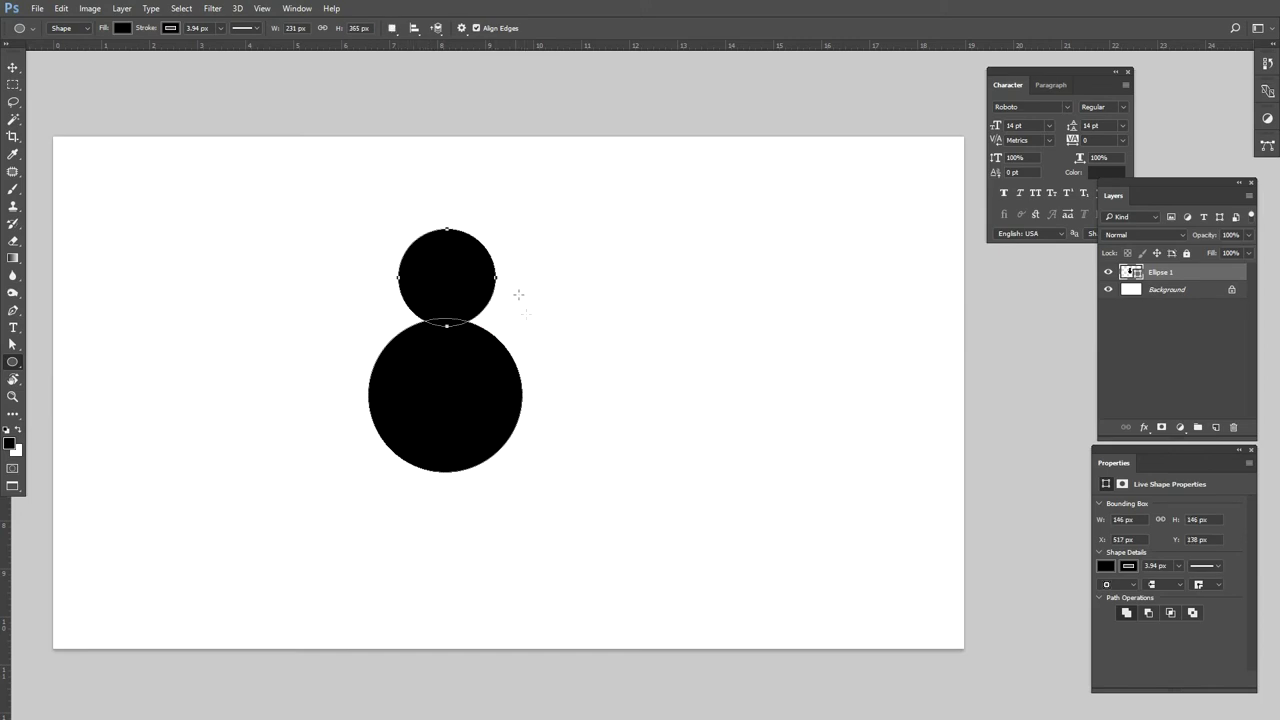
left_click(414, 28)
left_click(420, 60)
Step: Move the combined circles left, nudge them, then delete the Ellipse 1 layer
left_click(13, 67)
mouse_move(406, 357)
left_mouse_down()
mouse_move(341, 350)
mouse_move(470, 393)
left_mouse_up()
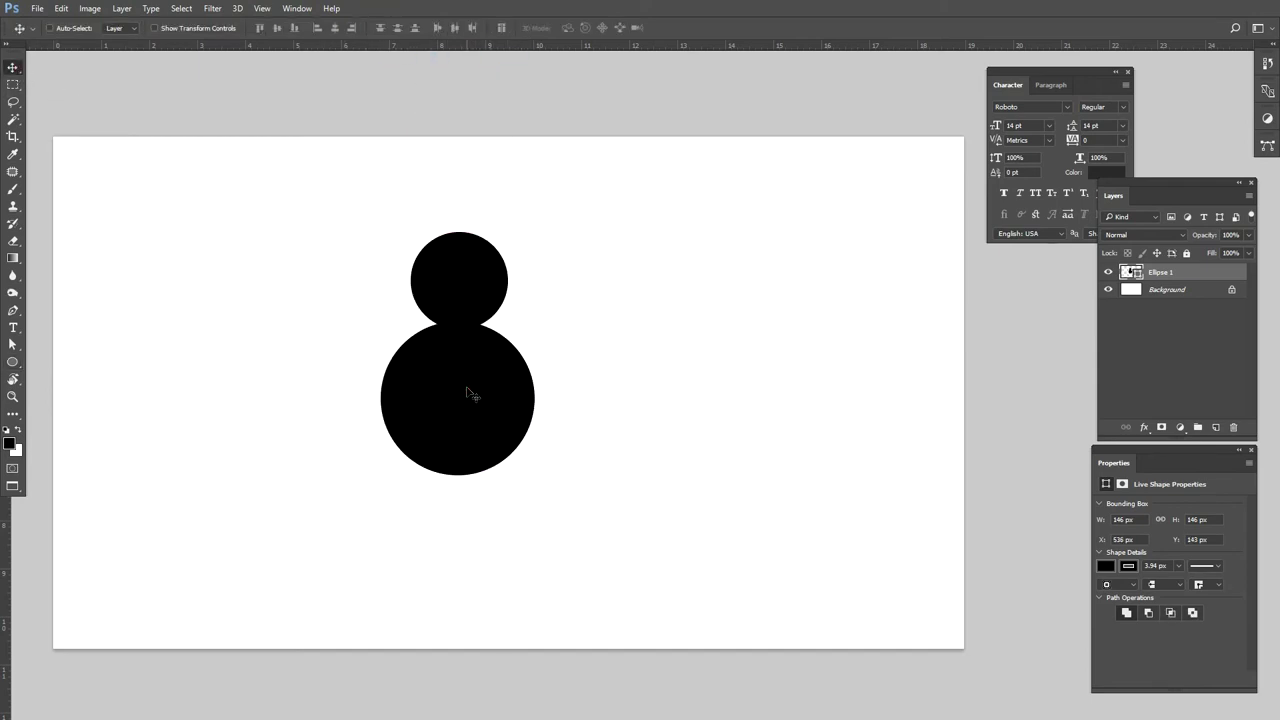
key("Left")
key("Left")
key("Left")
key("Up")
key("Up")
key("Up")
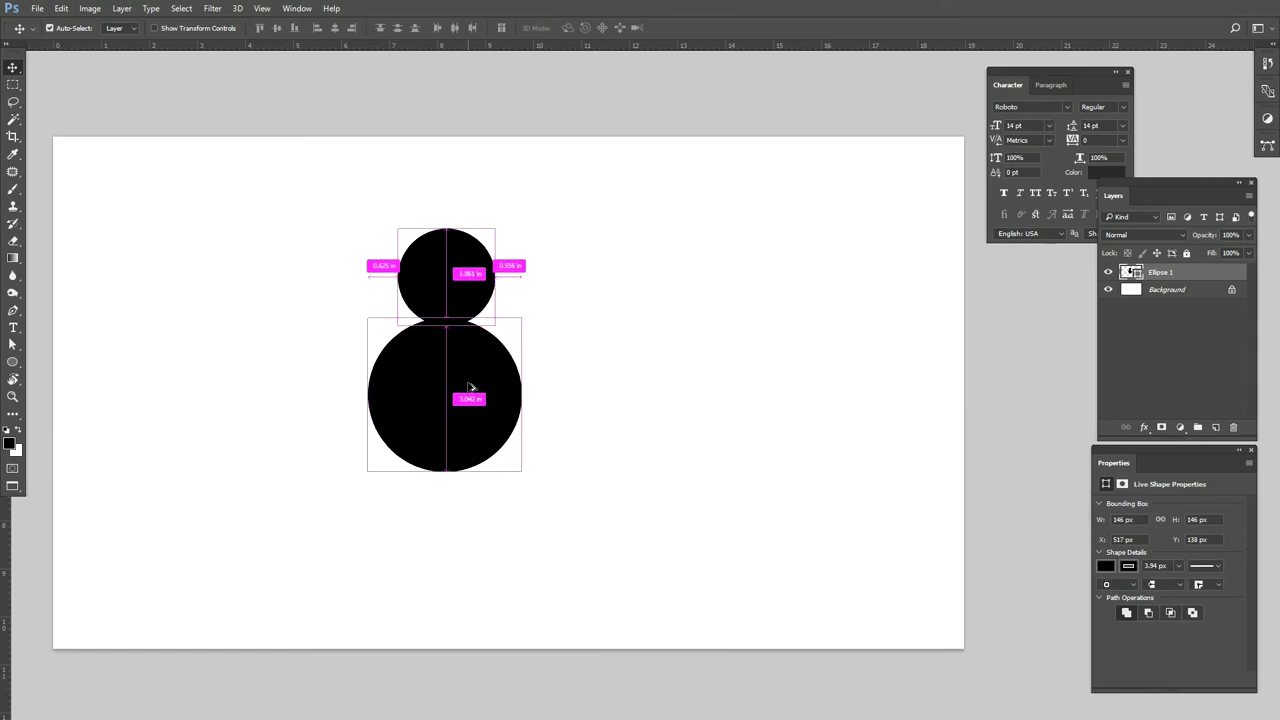
left_click(1233, 427)
key("Return")
key("u")
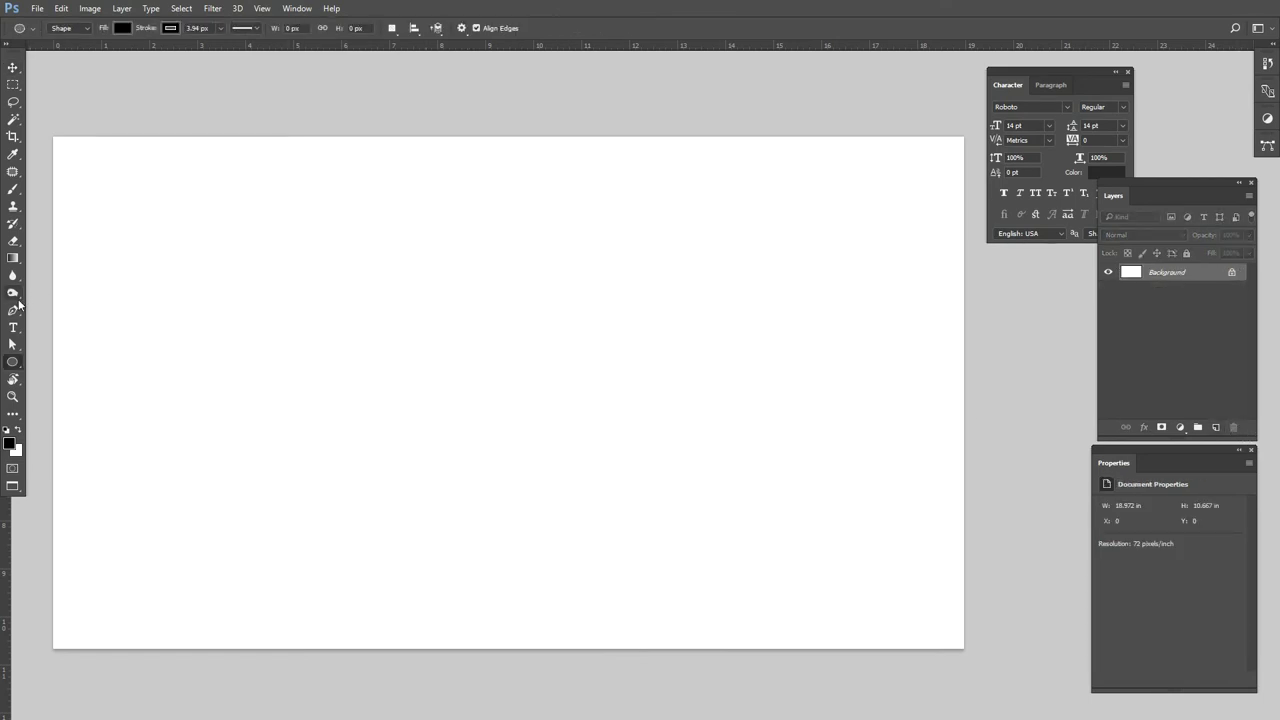
left_click_drag(257, 214, 512, 474)
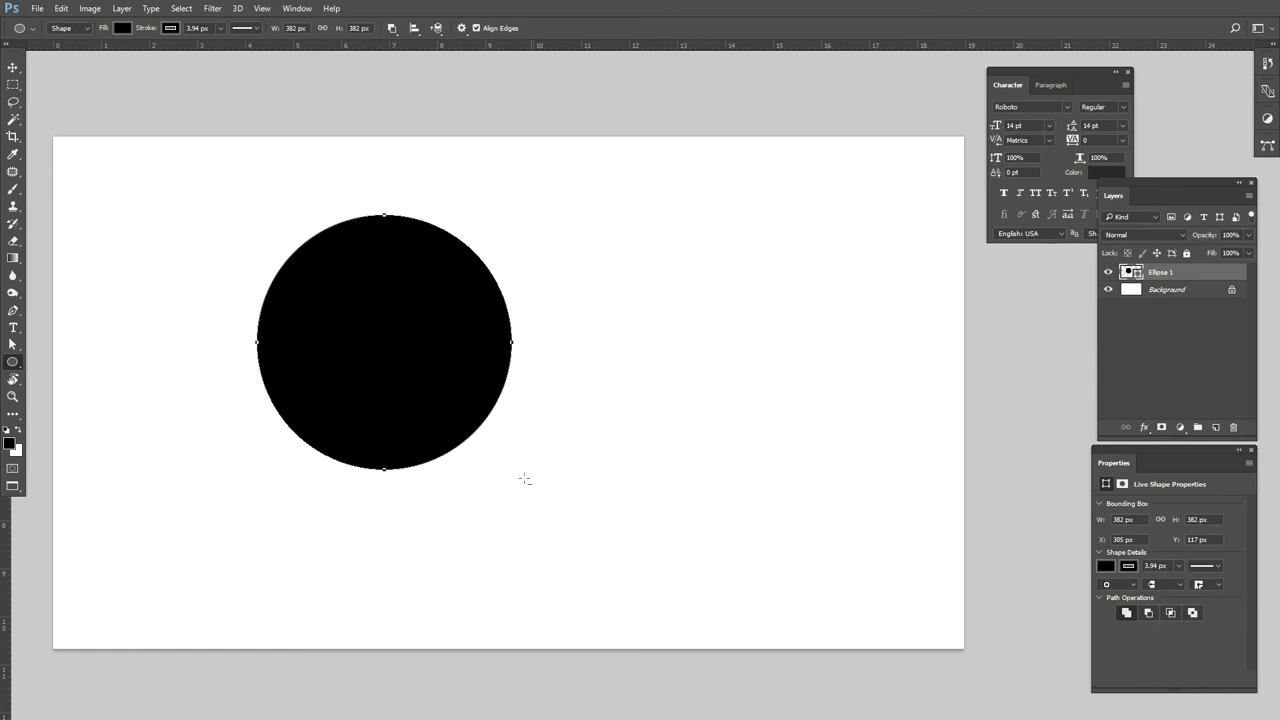
left_click_drag(569, 501, 366, 332)
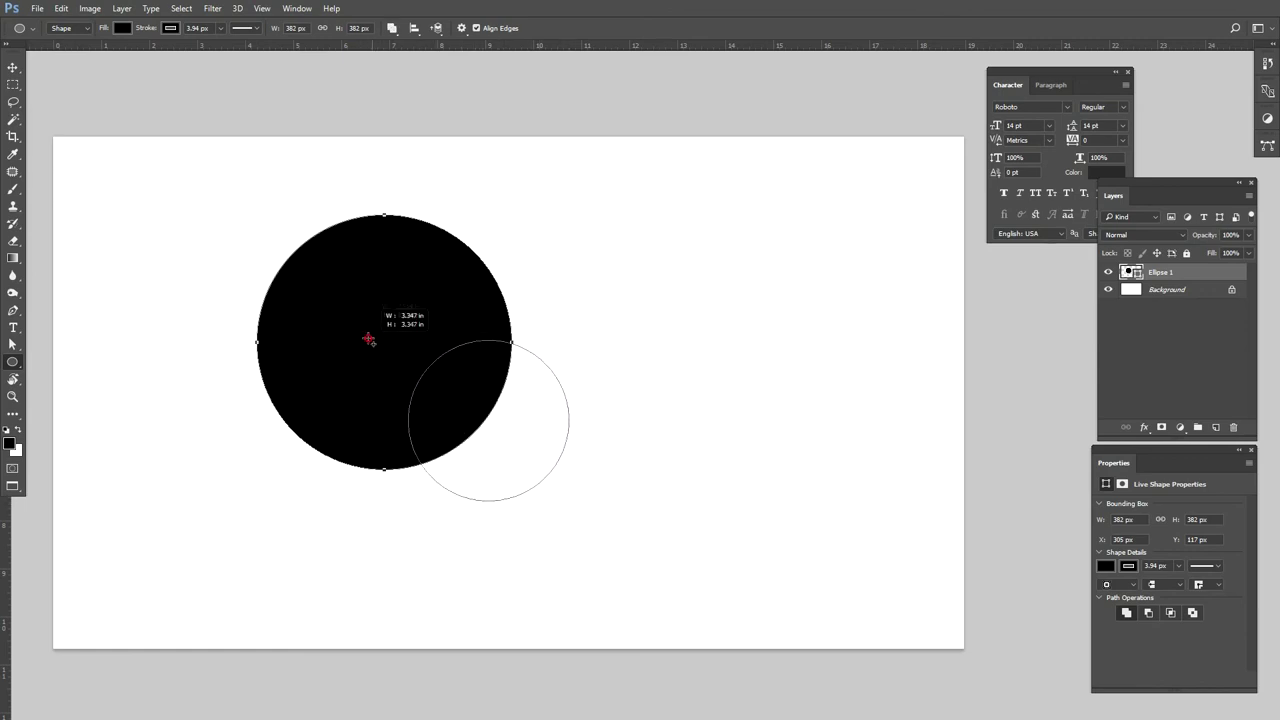
left_click(13, 67)
left_click_drag(539, 458, 518, 471)
right_click(491, 433)
left_click(513, 439)
left_click(13, 344)
left_click(508, 446)
left_click(538, 451)
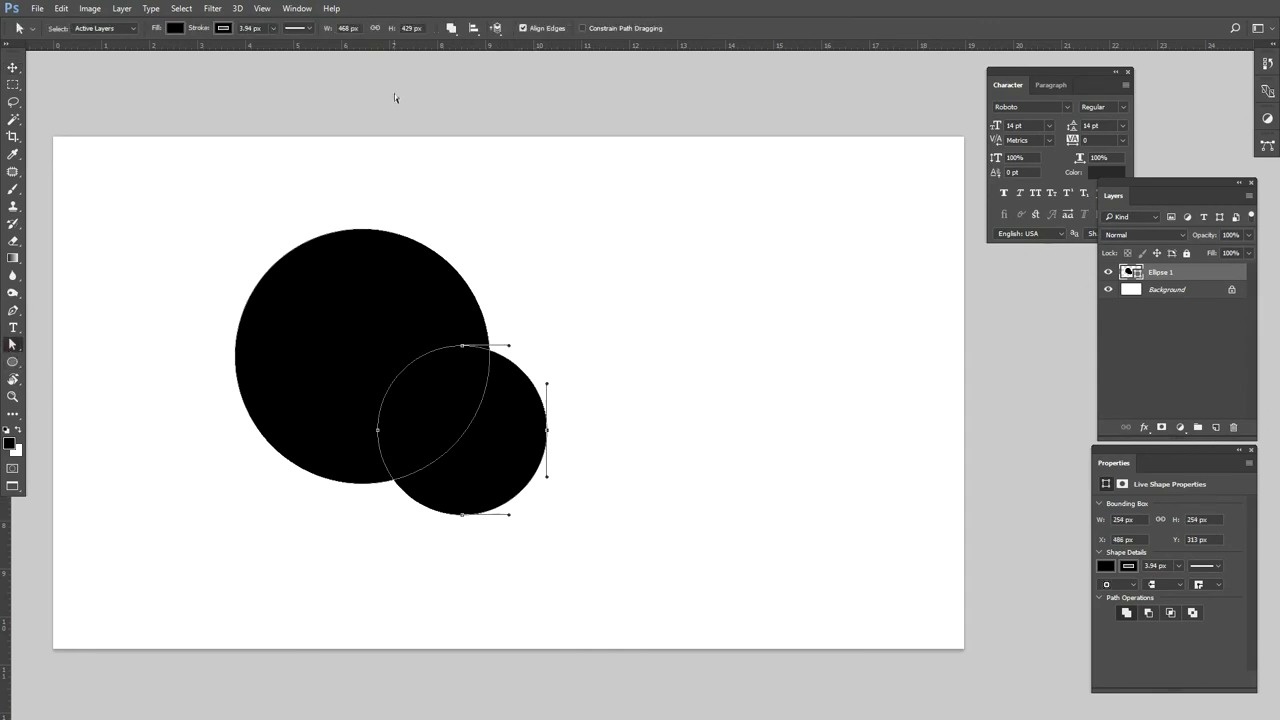
left_click(451, 28)
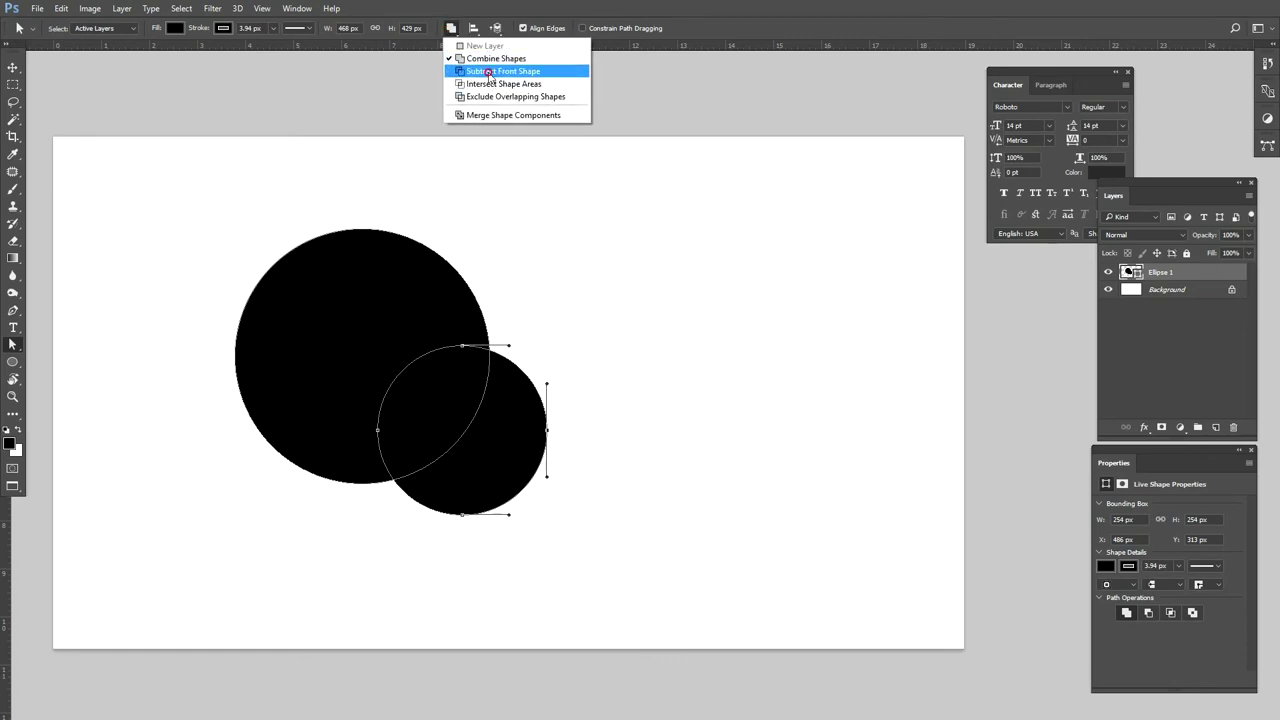
left_click(488, 74)
left_click(13, 67)
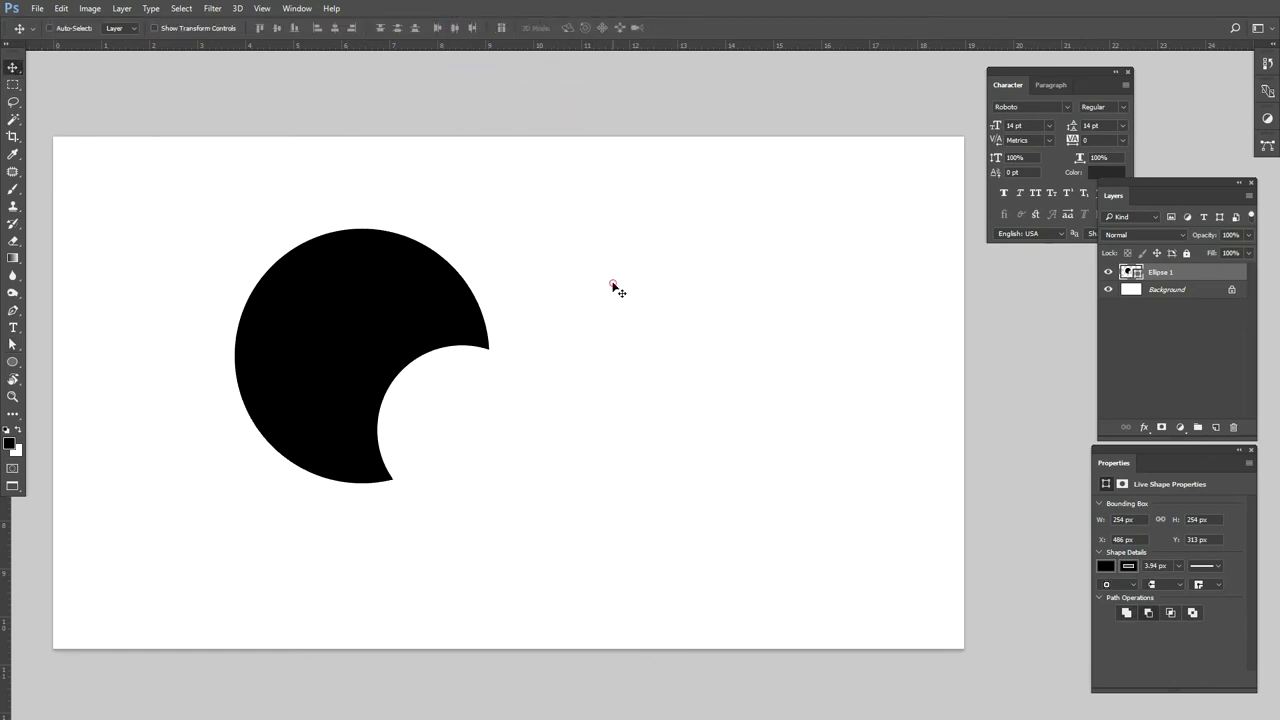
left_click_drag(374, 366, 388, 315)
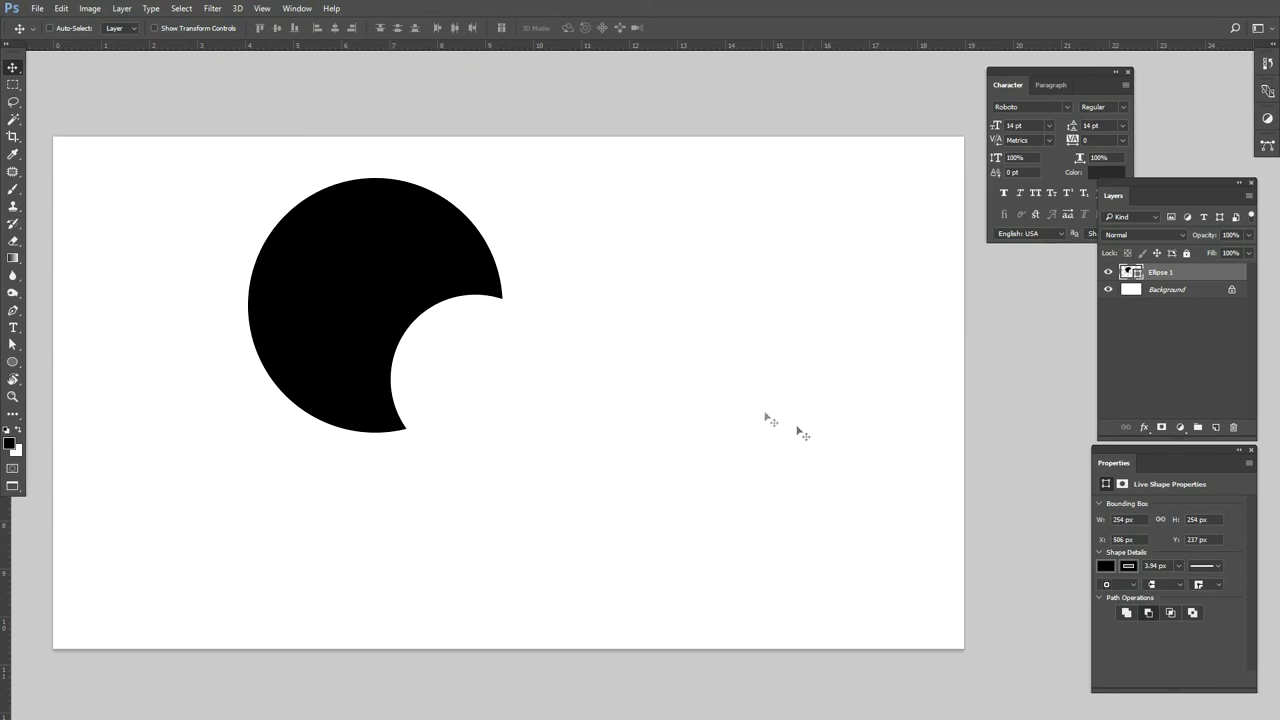
left_click(13, 362)
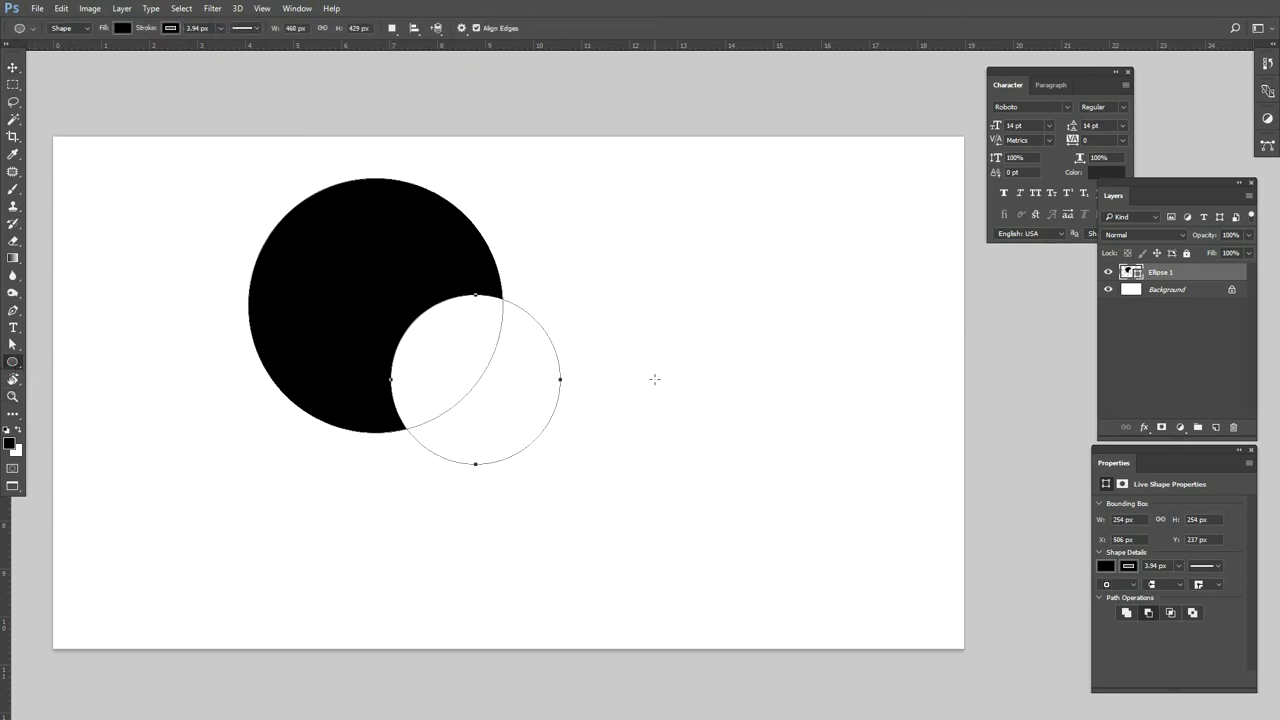
left_click(1233, 427)
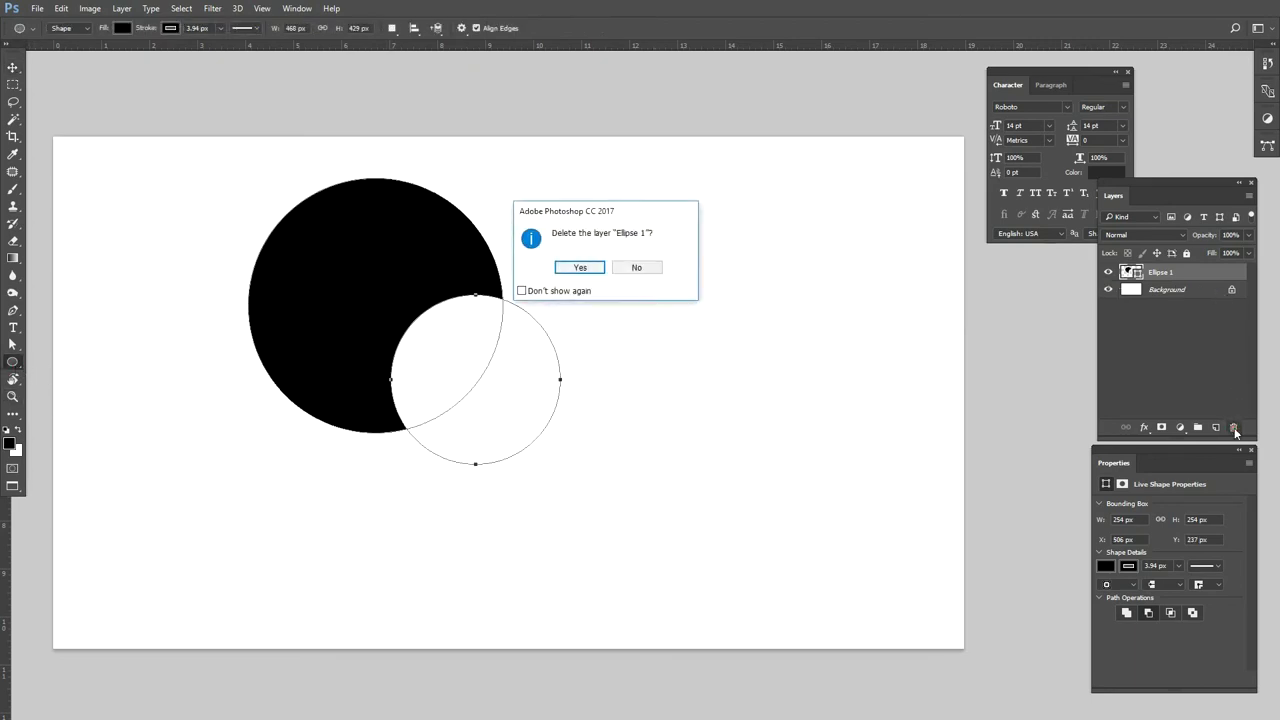
key("Return")
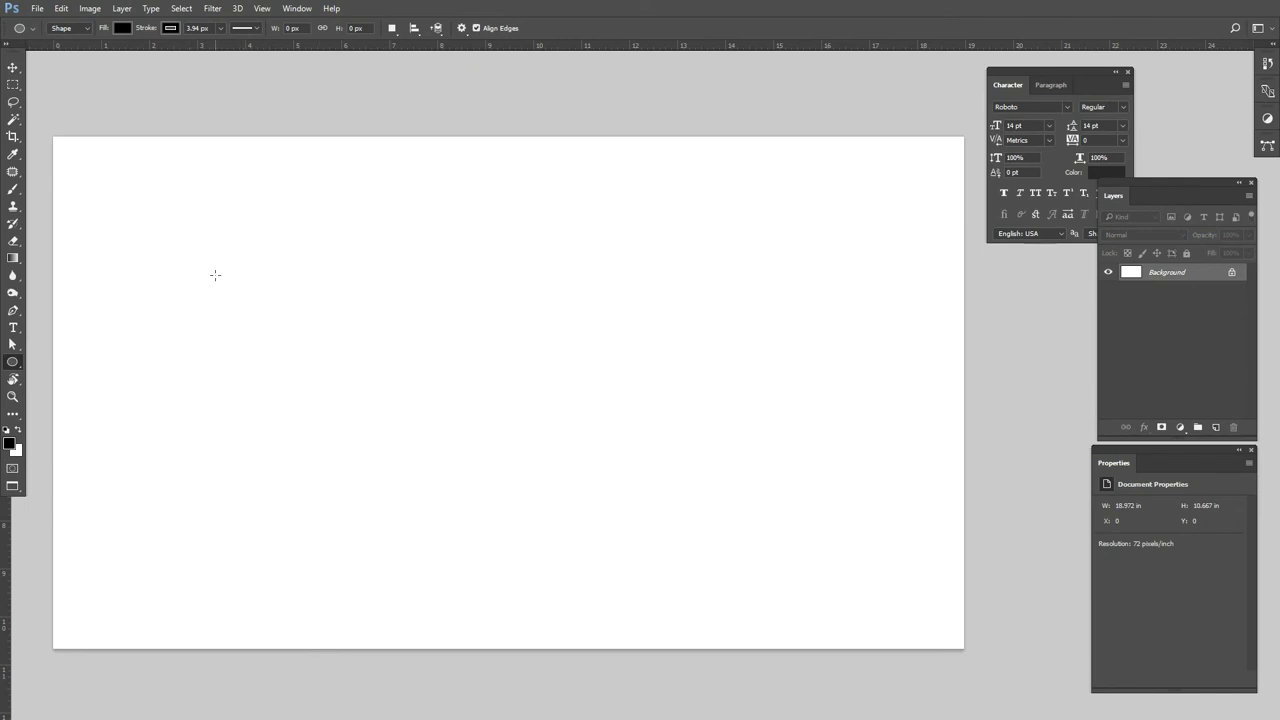
Step: Draw a 324 px circle and an overlapping one, set to Subtract Front Shape
left_click_drag(229, 241, 445, 462)
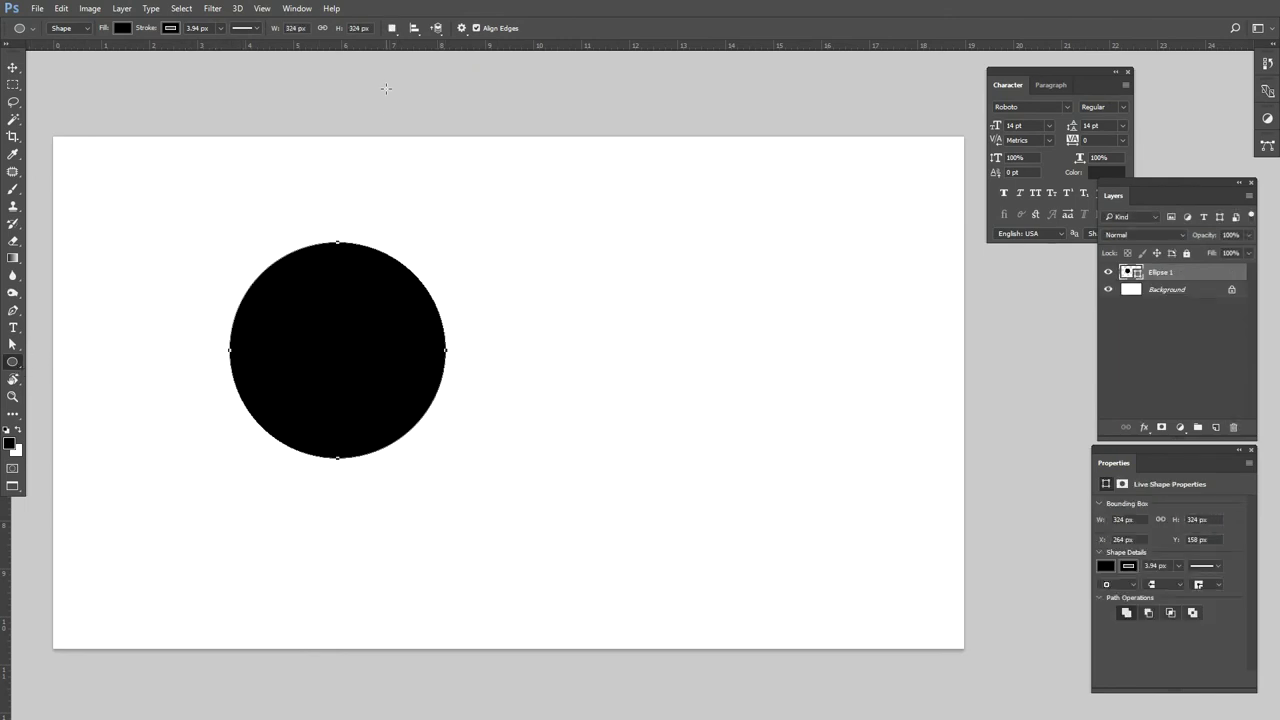
left_click_drag(310, 280, 508, 491)
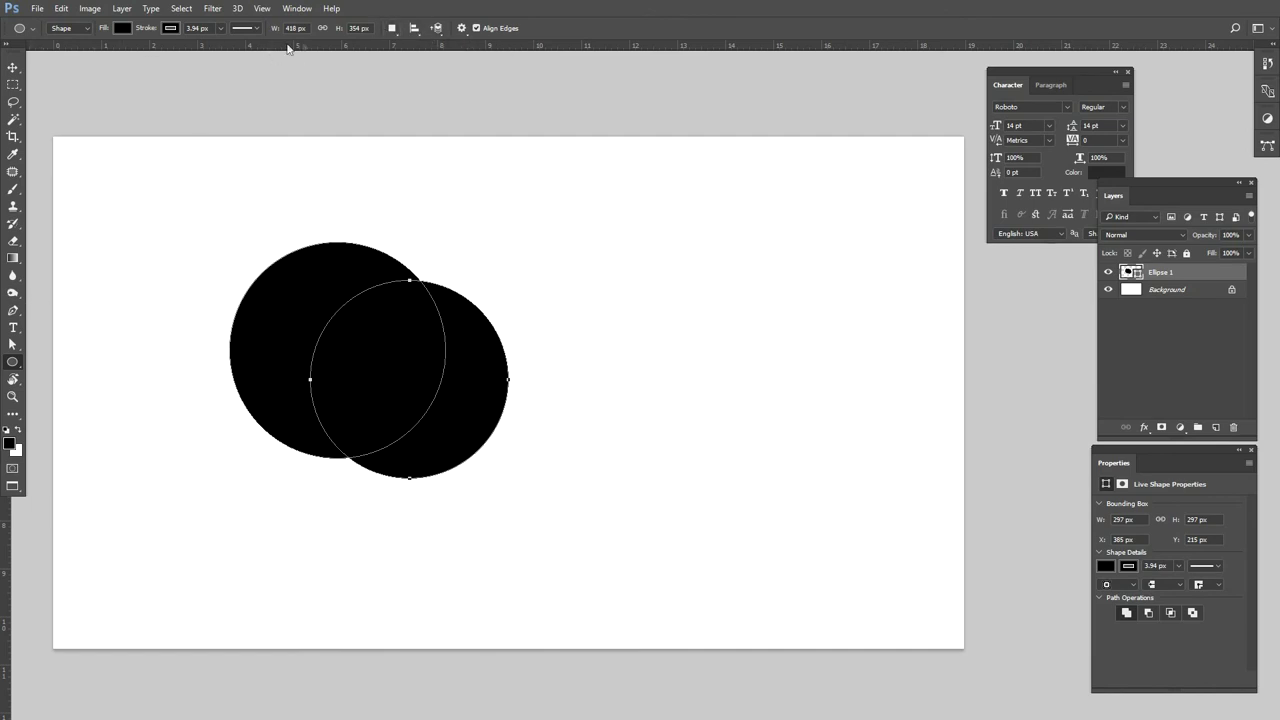
left_click(391, 28)
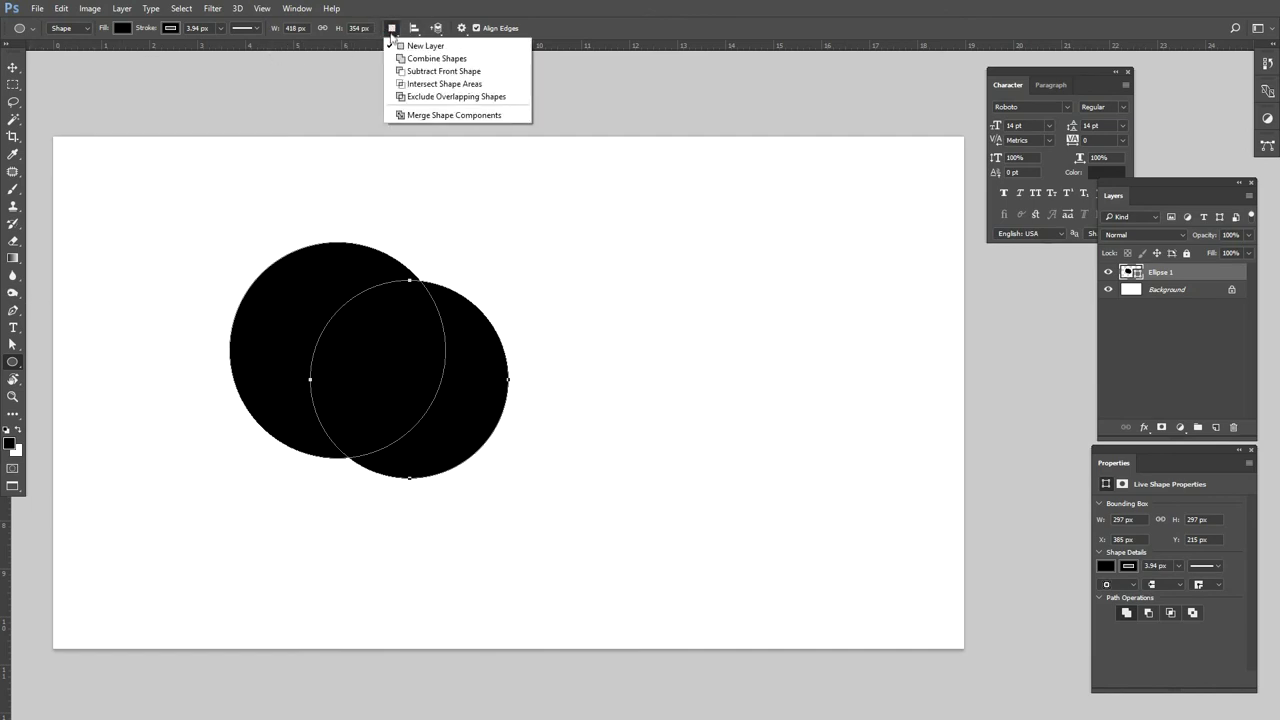
left_click(457, 73)
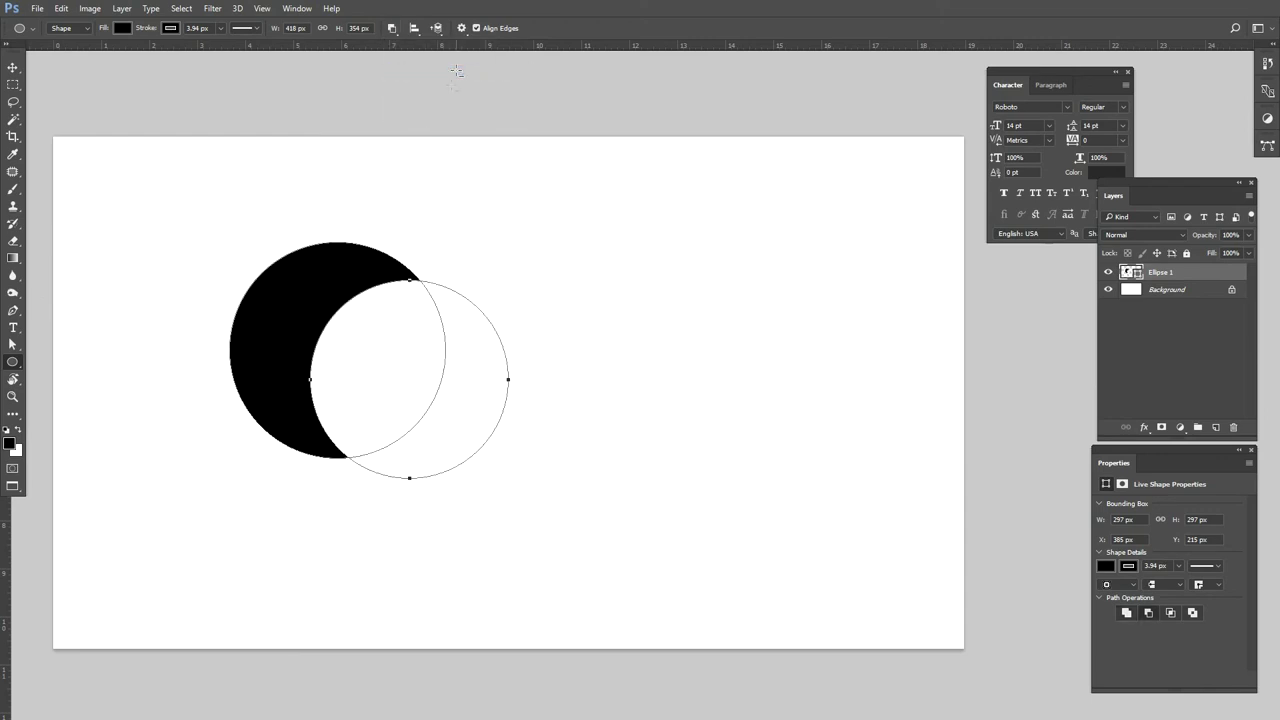
left_click(391, 28)
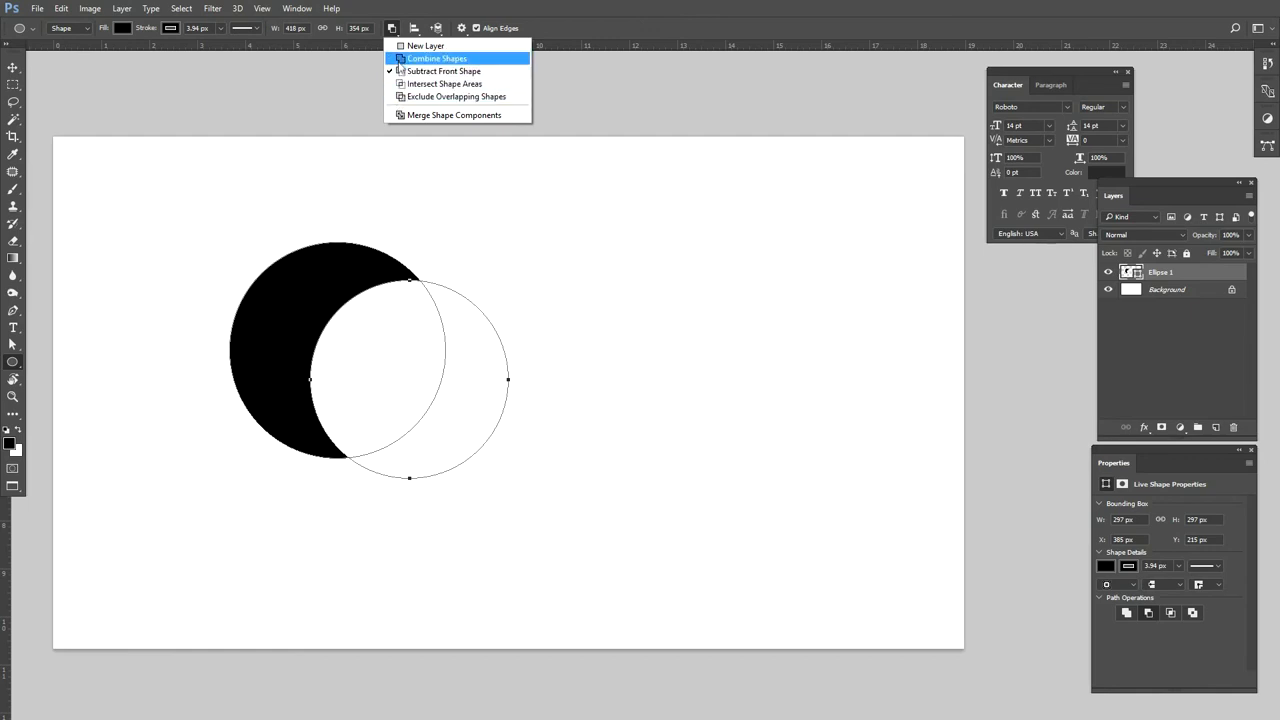
left_click(419, 116)
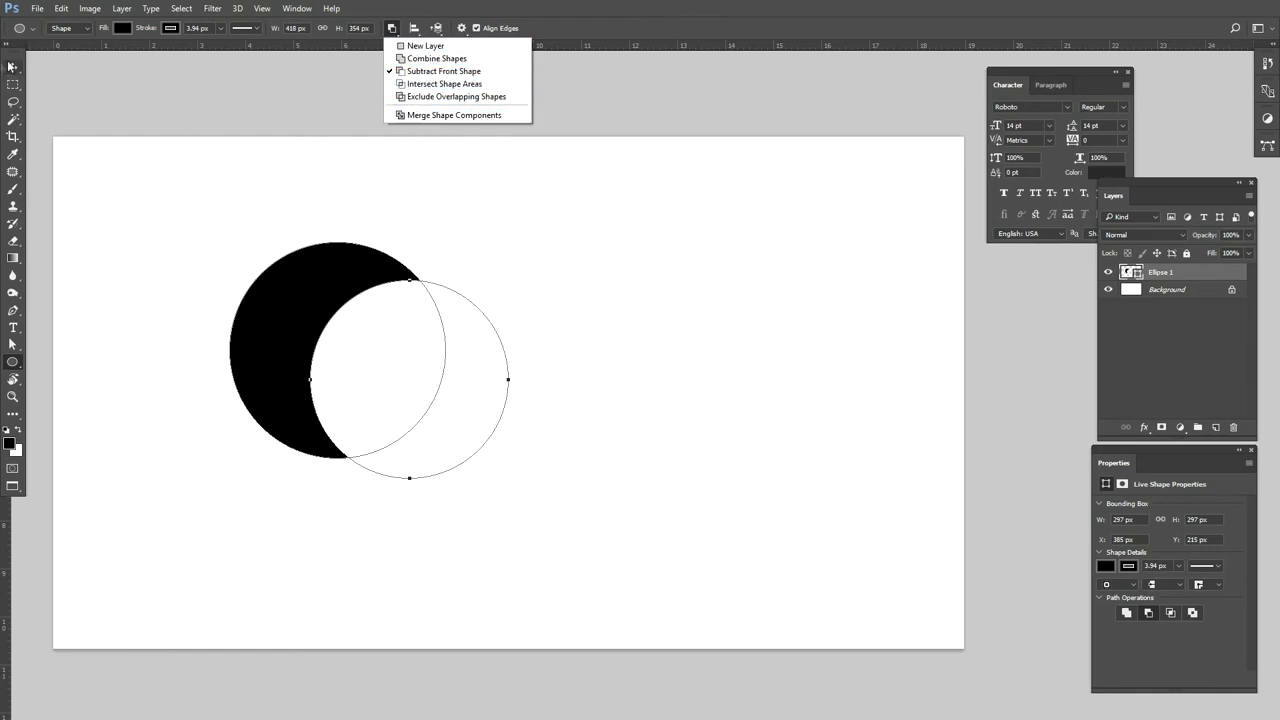
Step: Undo a stray small ellipse and click the delete-layer button for Ellipse 1
left_click_drag(355, 265, 330, 291)
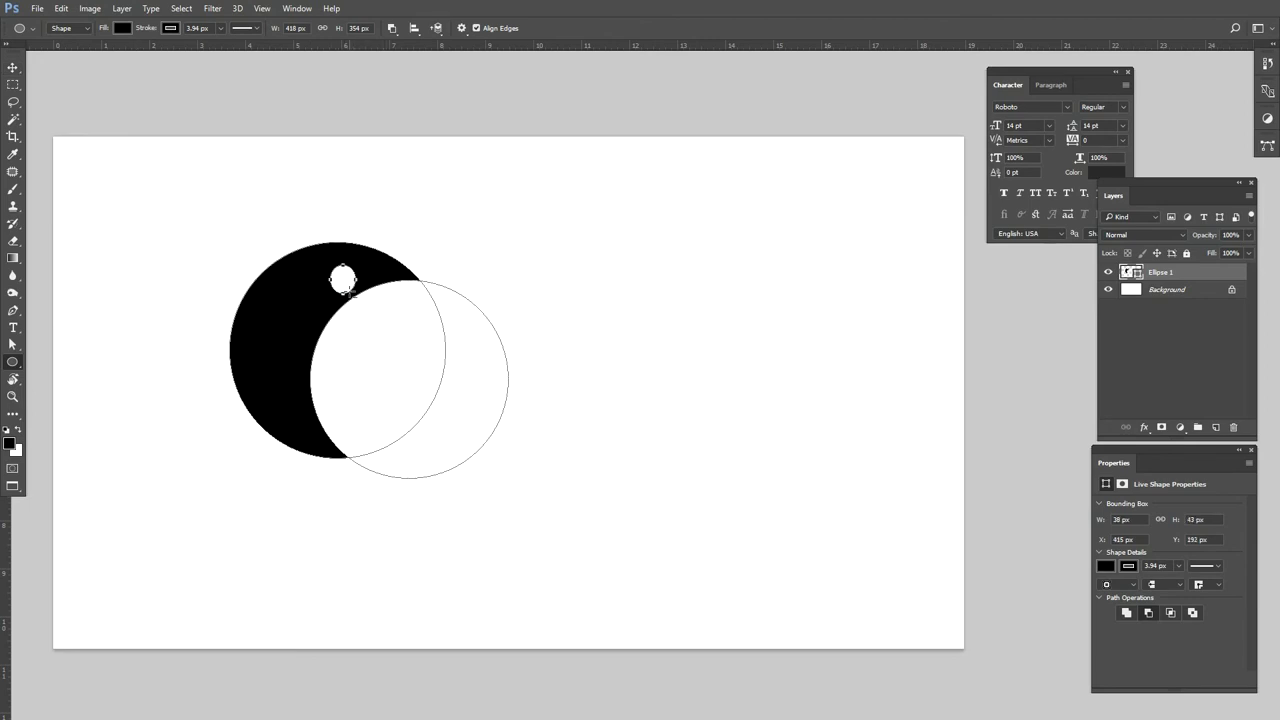
key("ctrl+z")
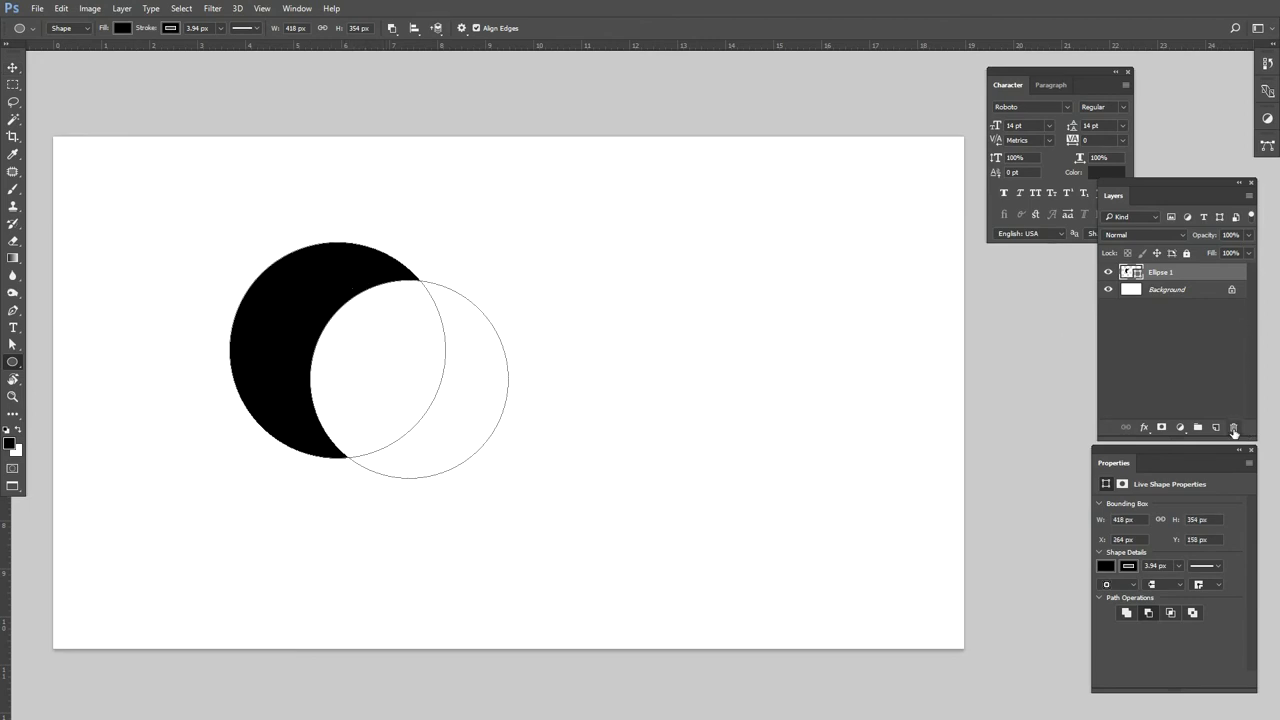
left_click(1233, 427)
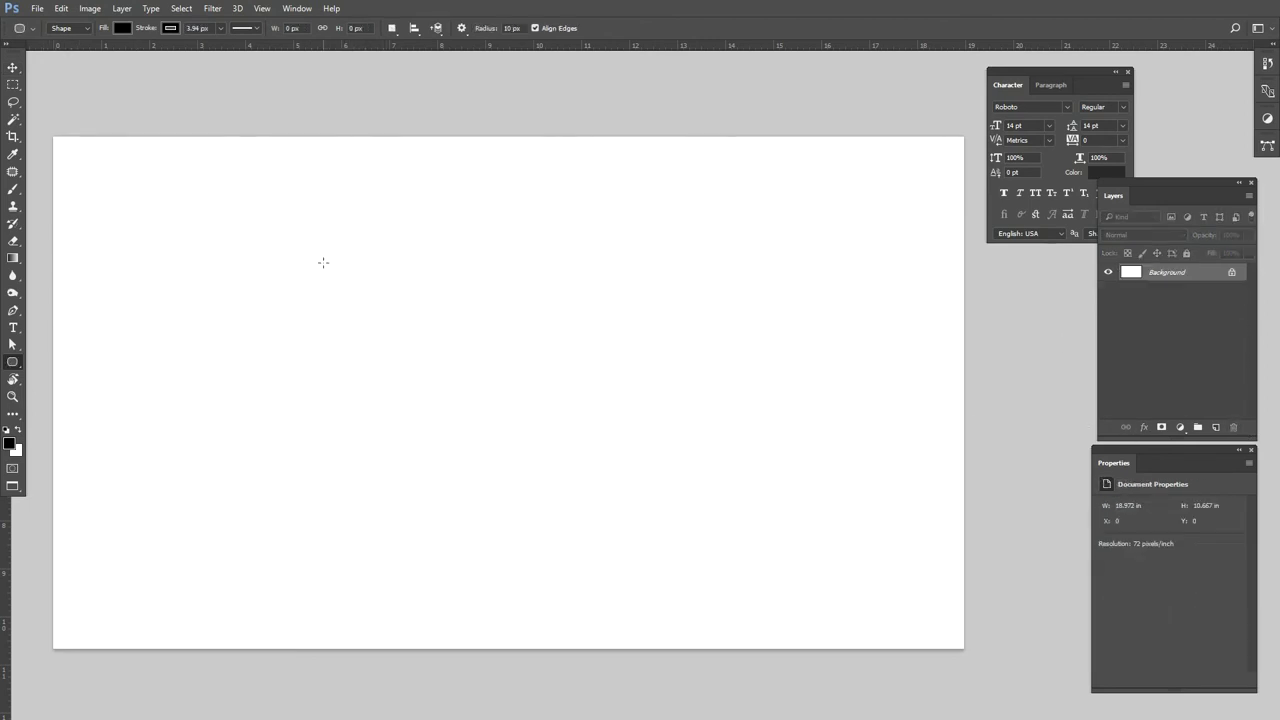
Step: Switch to the Ellipse Tool and draw three overlapping black circles near the canvas centre
right_click(20, 366)
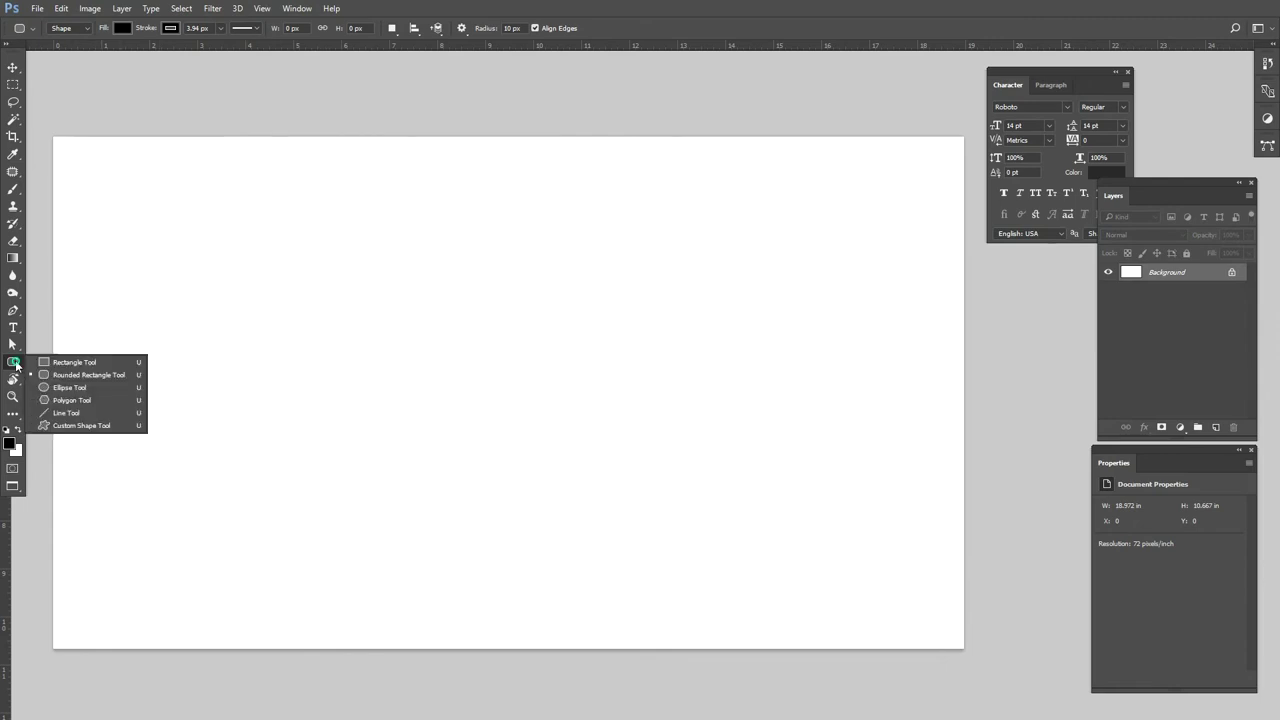
left_click(88, 385)
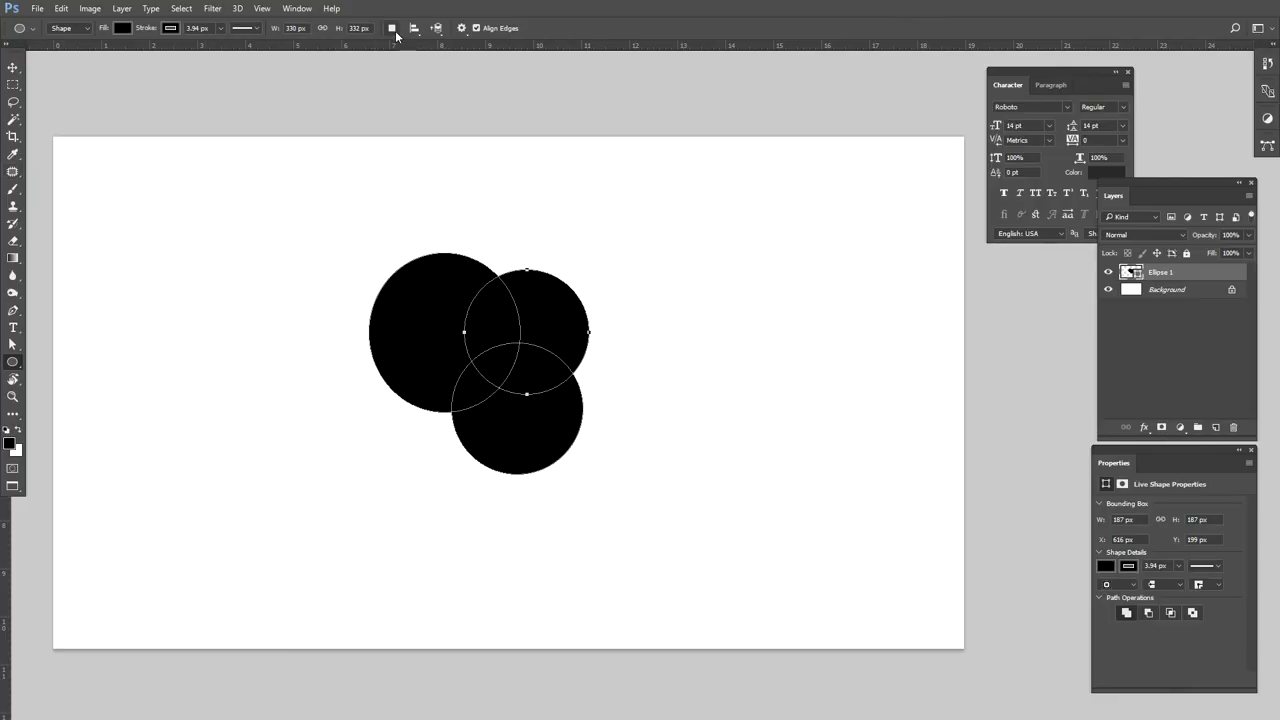
left_click(392, 28)
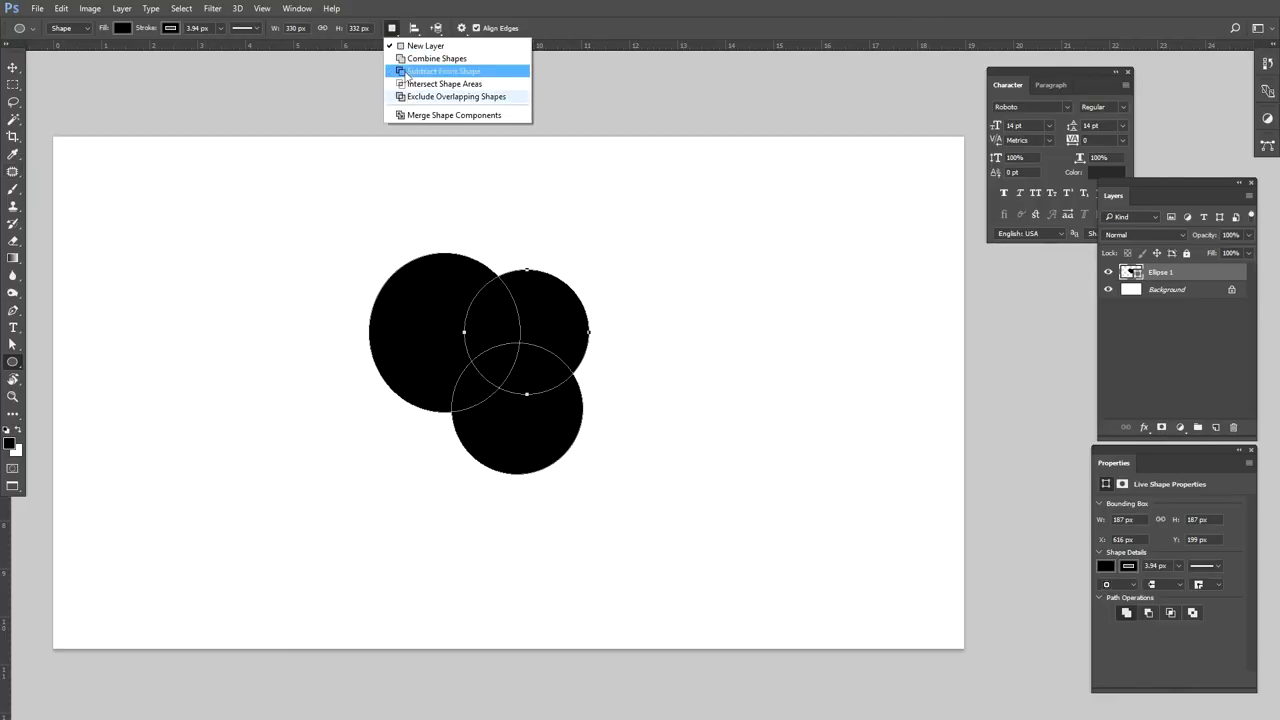
Step: Merge the three circles into one shape, load its outline, and move it left and down
left_click(420, 116)
left_click(13, 67)
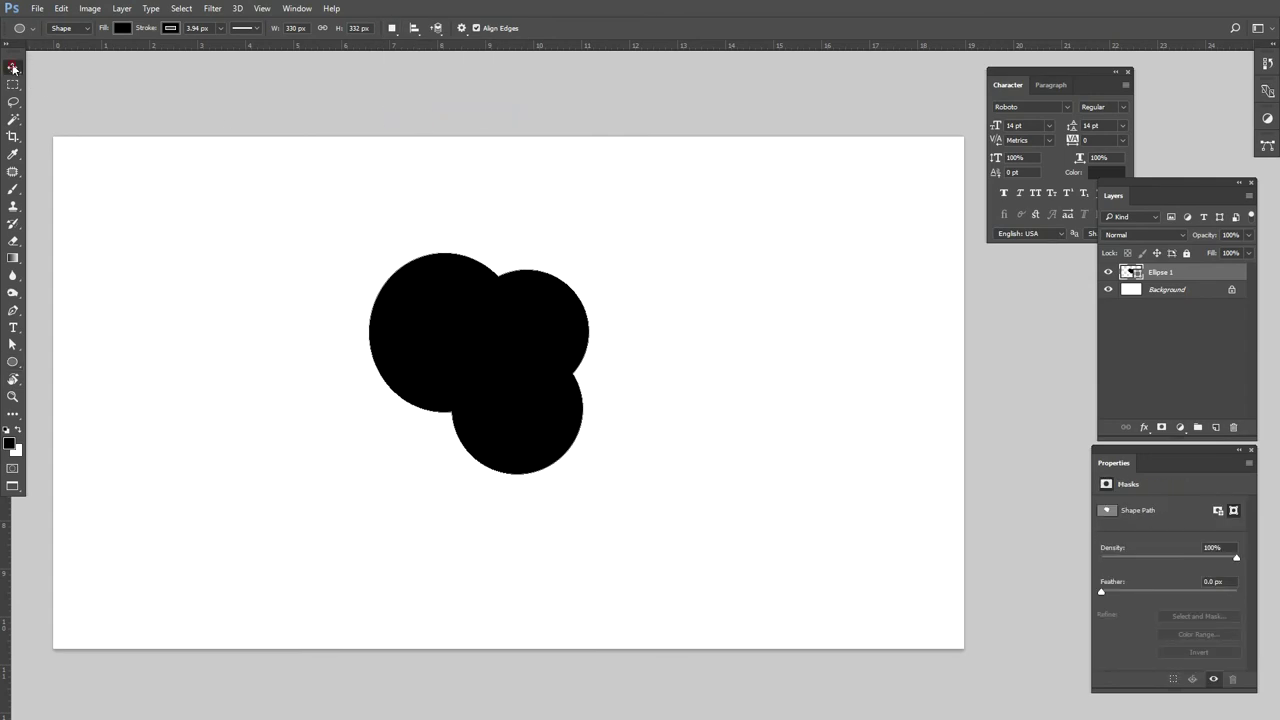
left_click(1265, 146)
left_click(1145, 205, "ctrl")
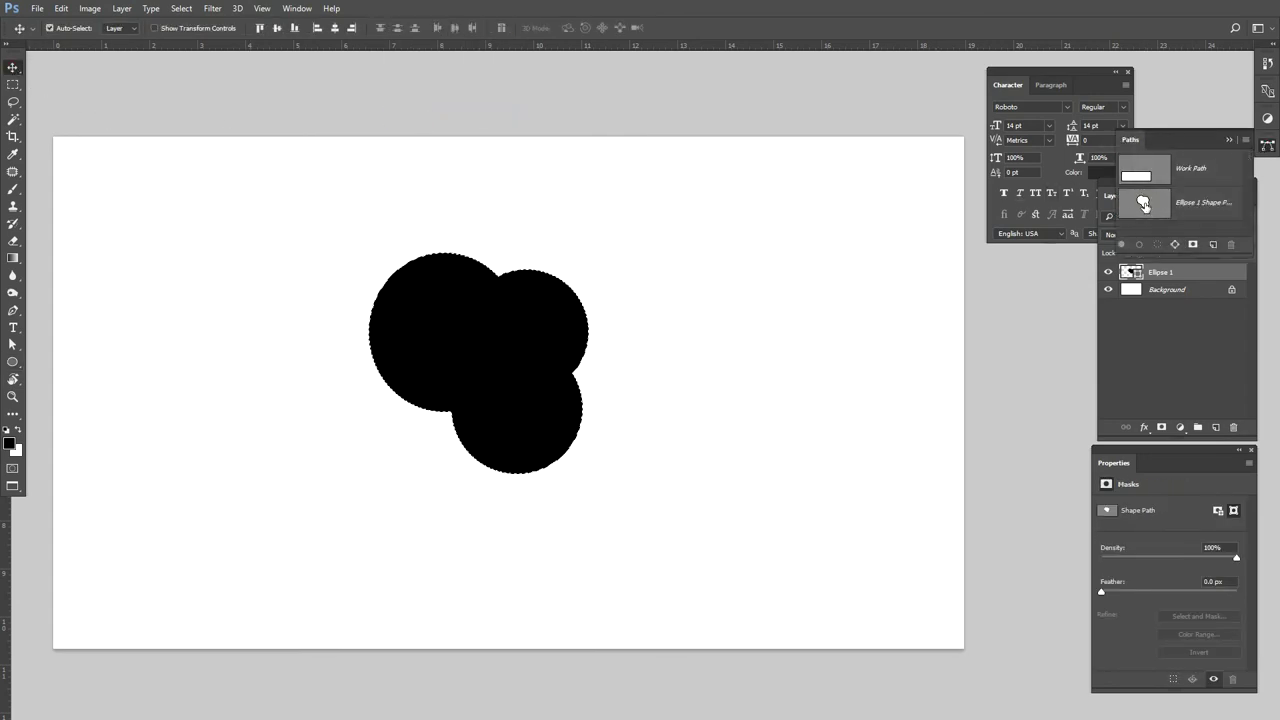
left_click_drag(480, 339, 388, 362)
Step: Clear the selection and delete the Ellipse 1 layer, leaving only Background
key("ctrl+d")
key("Delete")
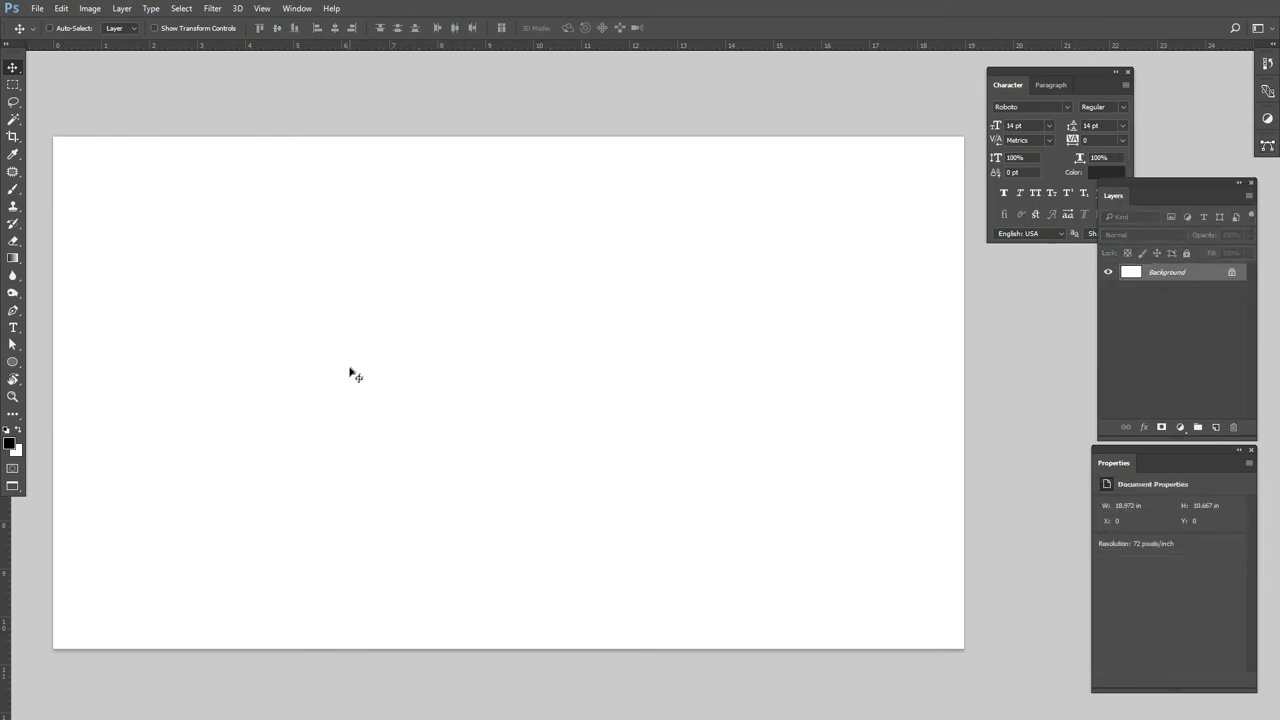
left_click(13, 362)
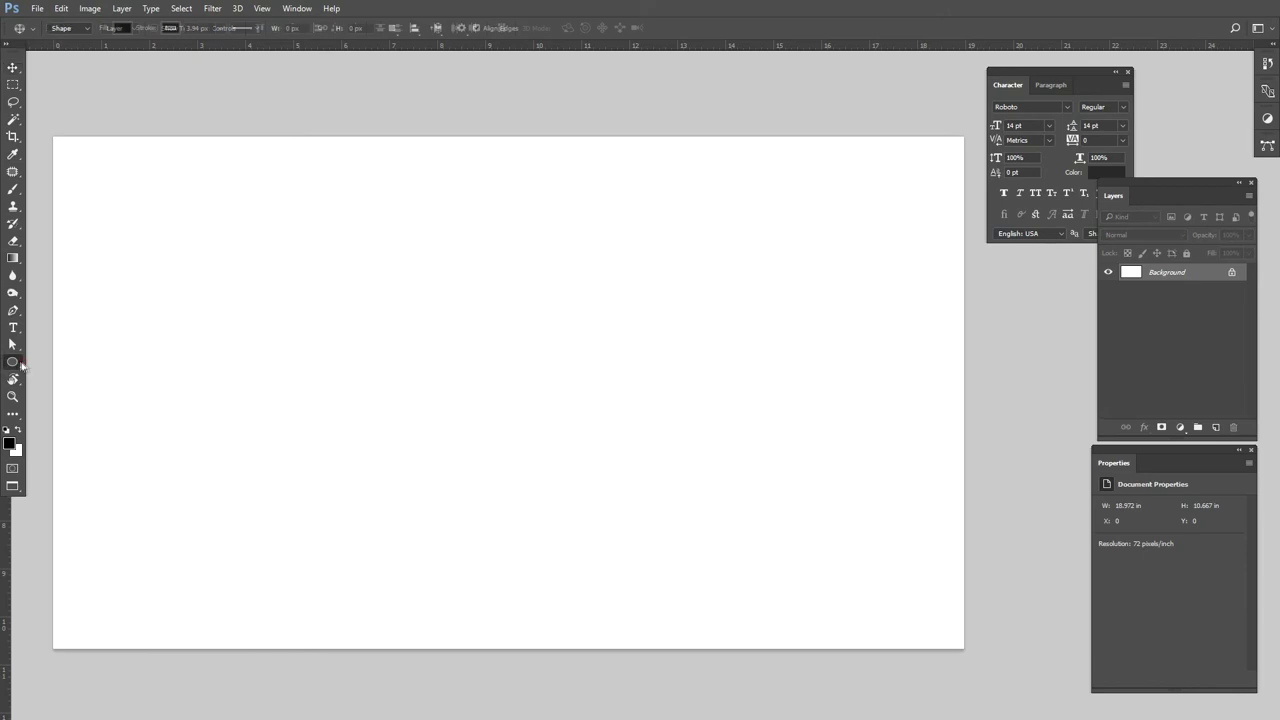
Step: Draw a black 923 × 266 px Rectangle 1 across the upper canvas with all corners rounded to 50 px
left_click(60, 360)
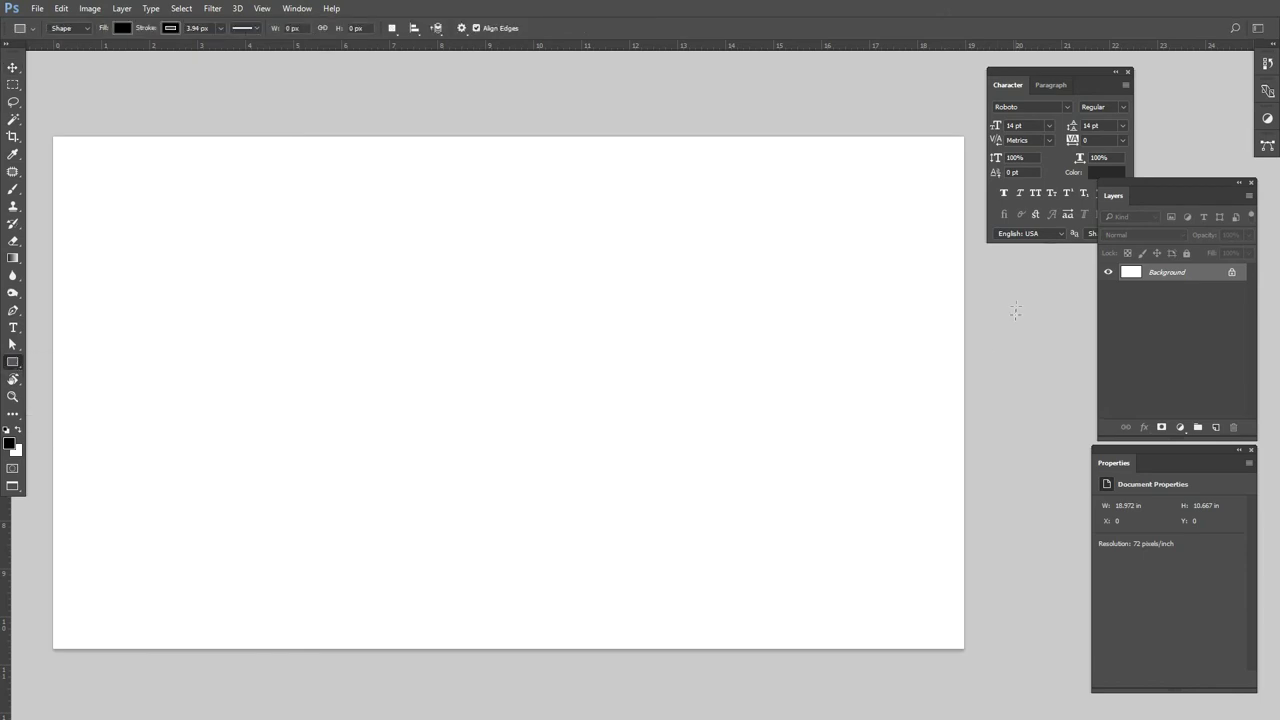
left_click_drag(146, 183, 763, 361)
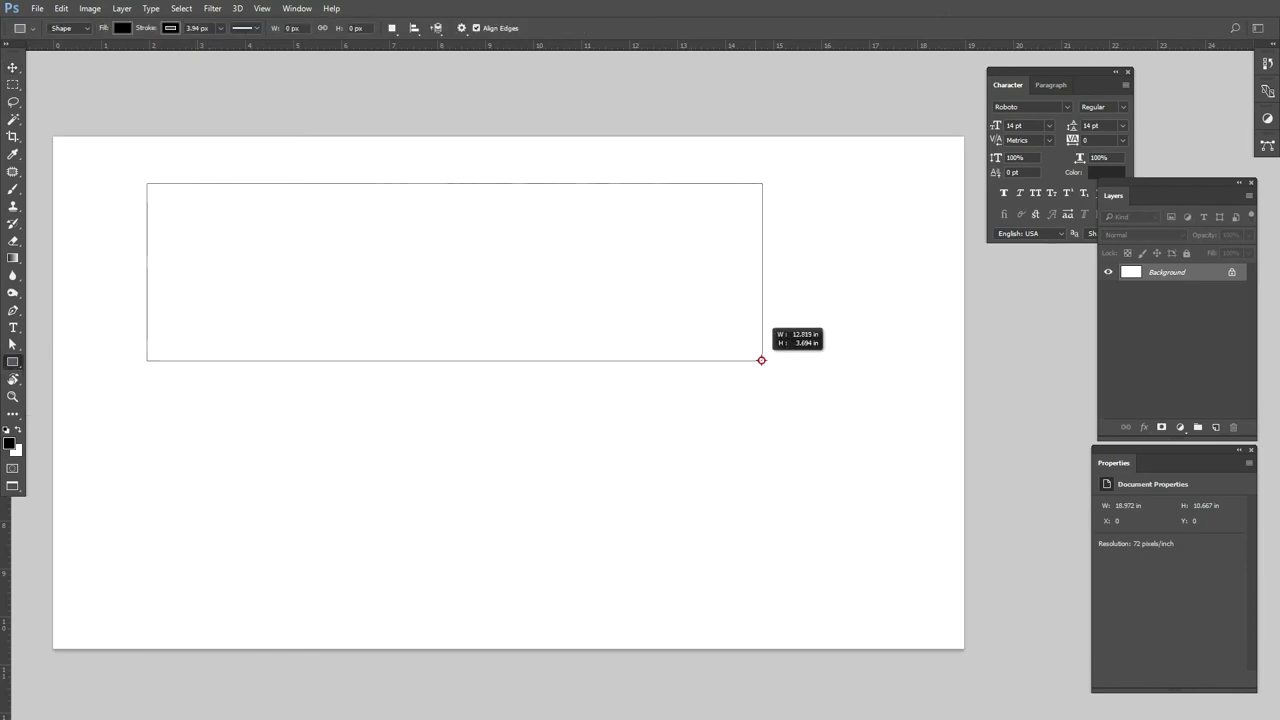
left_click_drag(1192, 462, 977, 319)
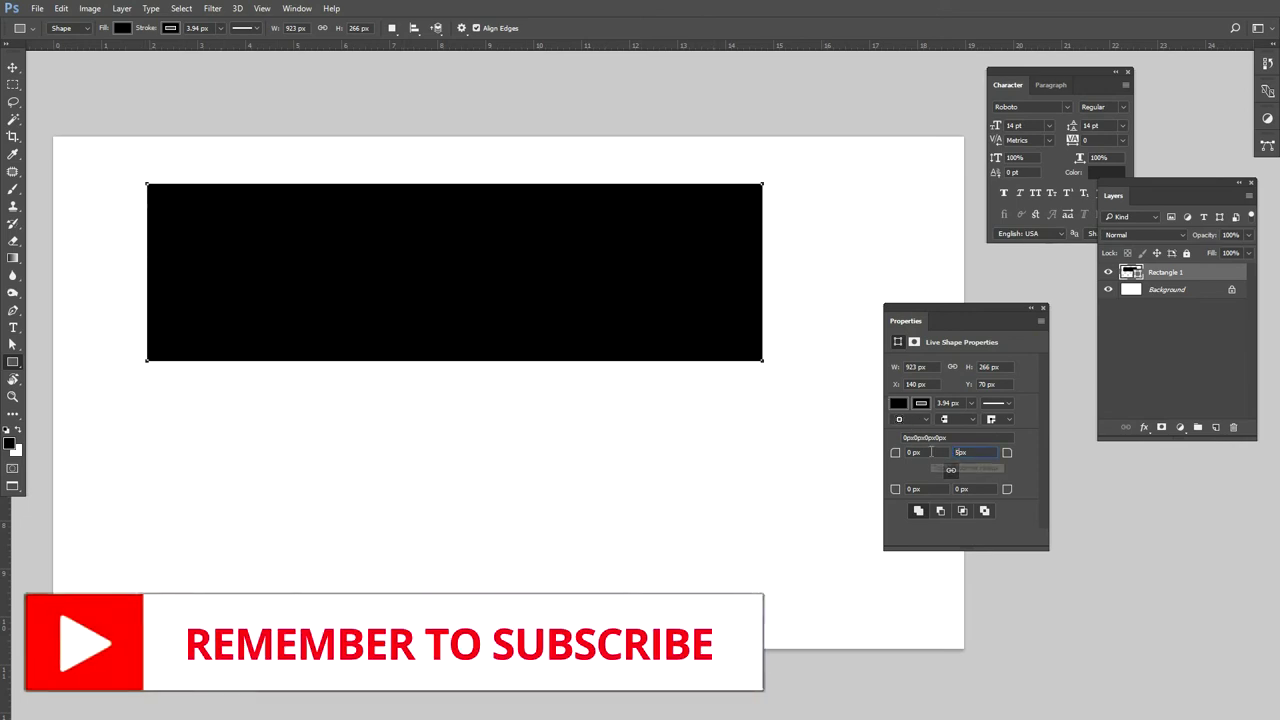
type("0")
key("Return")
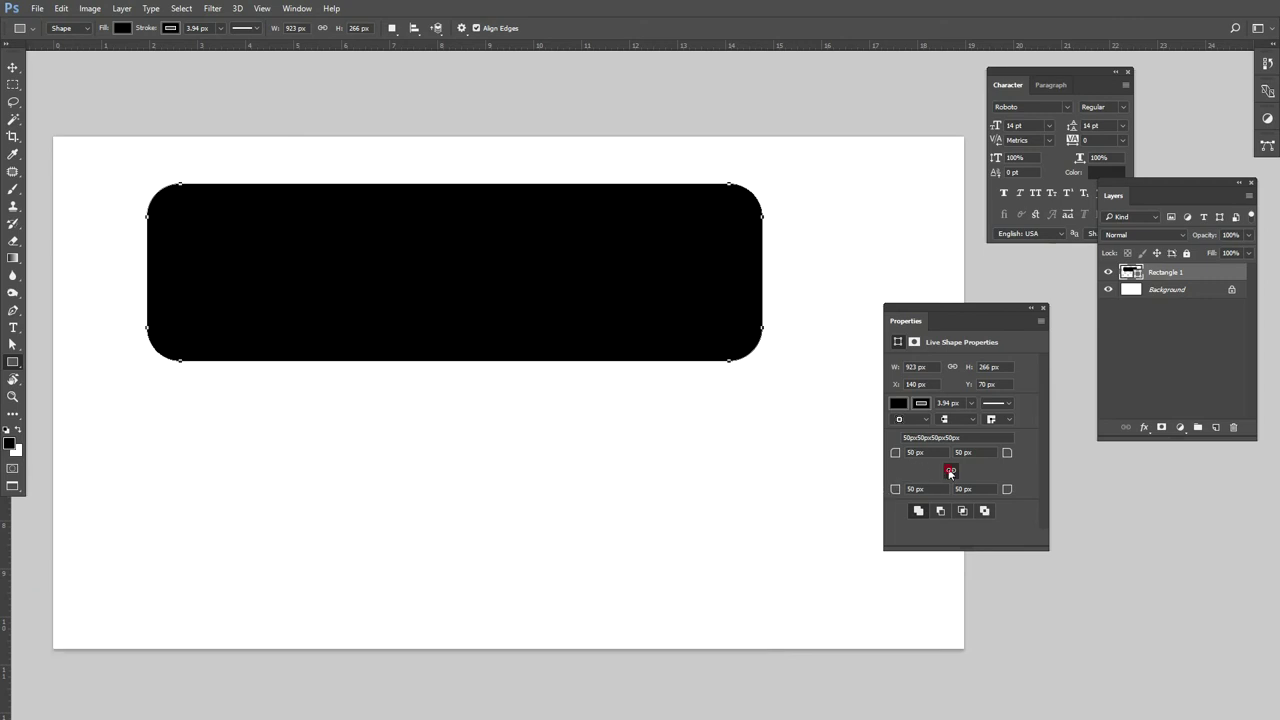
Step: Make the rectangle's top-left corner square at 0 px, keeping the other corners at 50 px
left_click(915, 452)
type("2")
key("Return")
left_click(10, 63)
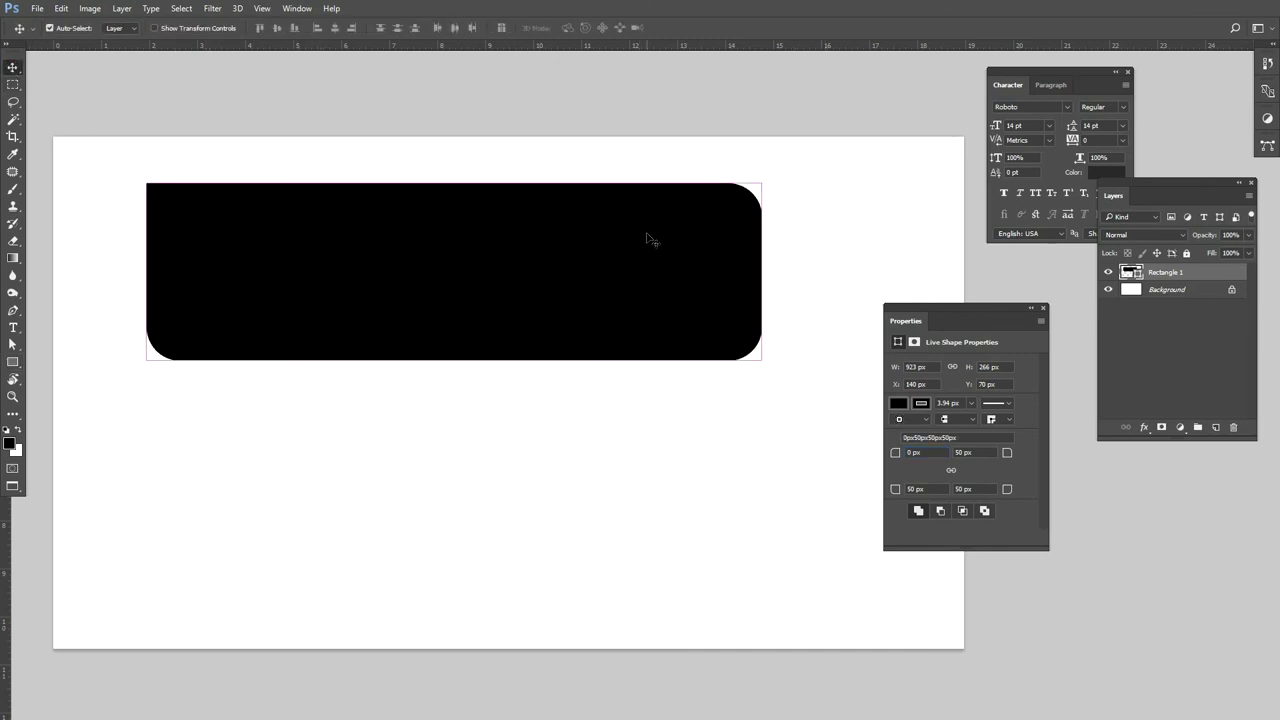
key("ctrl+t")
Step: Shrink the rectangle to 217 × 63 px and move it up and to the right
left_click_drag(763, 184, 302, 349)
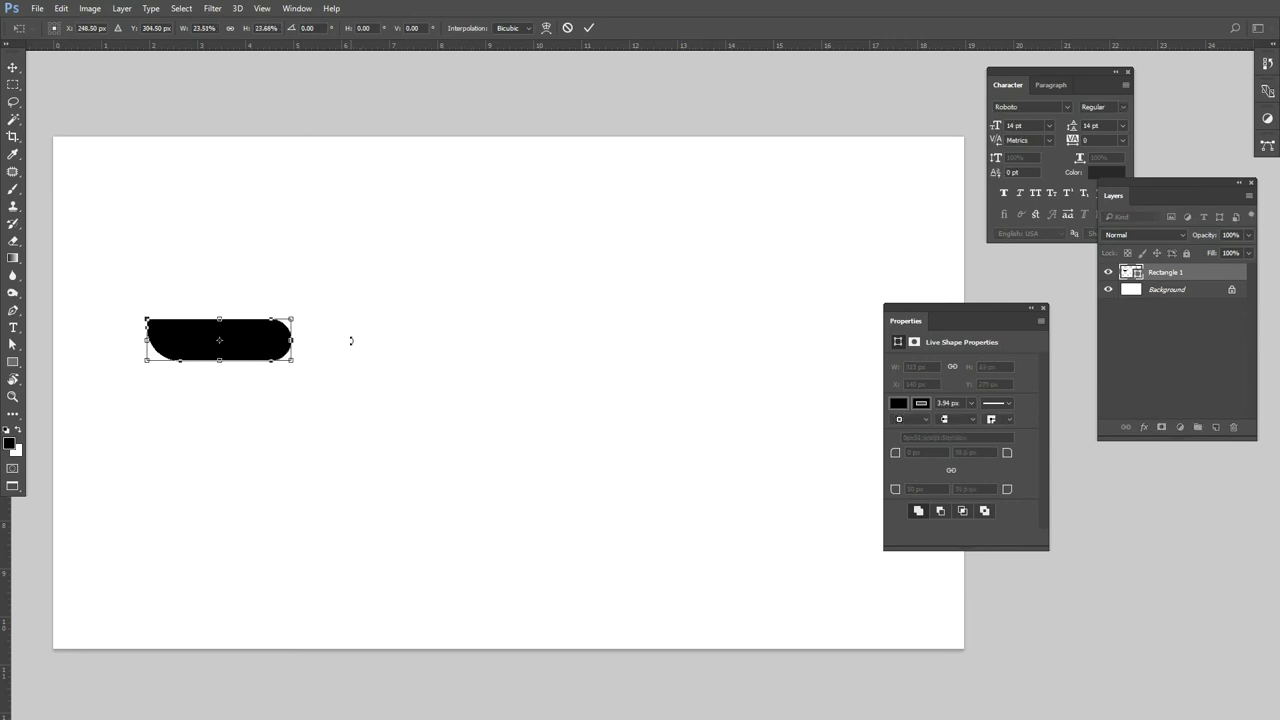
key("Return")
key("ctrl+plus")
scroll(316, 373, "left", 5)
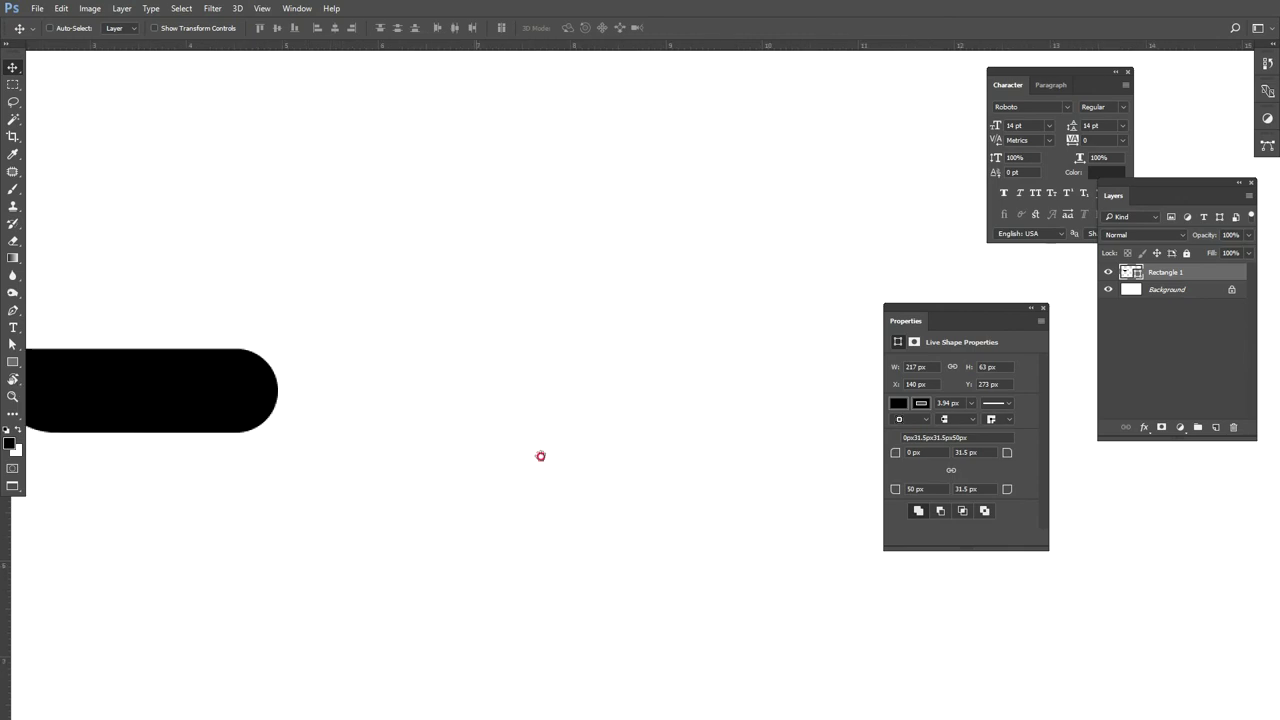
left_click_drag(491, 480, 346, 384)
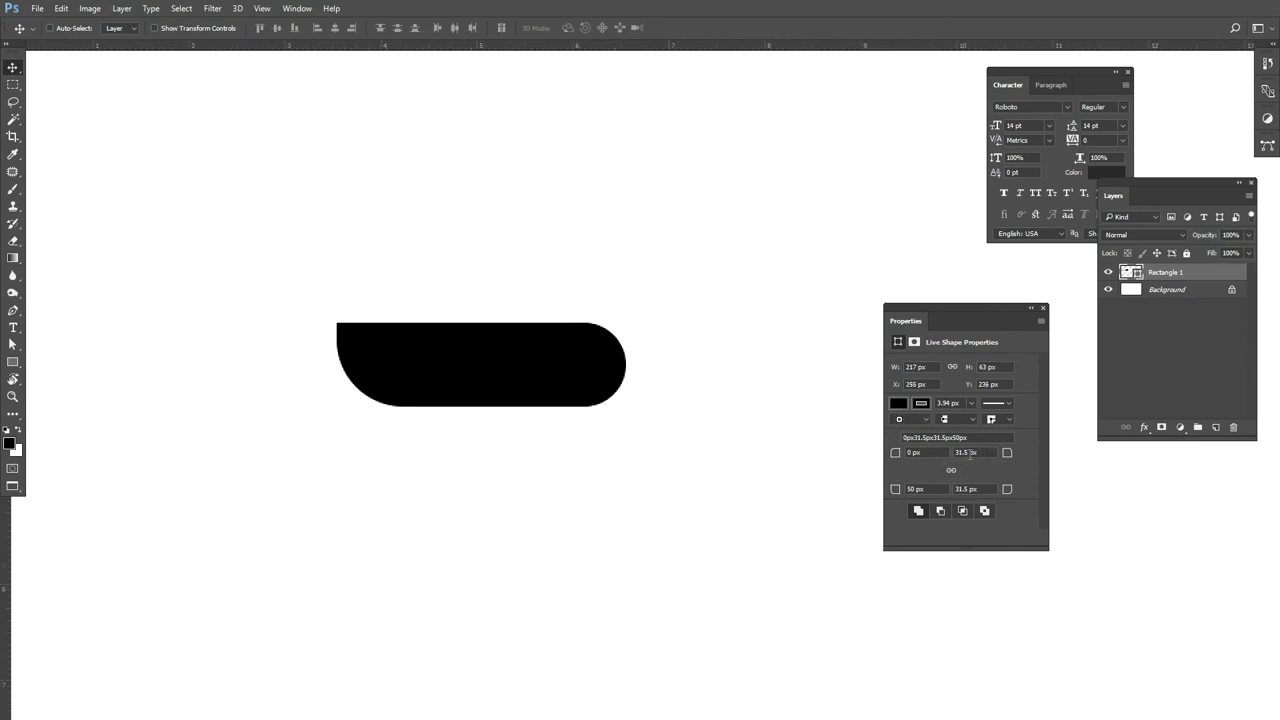
Step: Set the top-right and bottom-right corner radii to 20 px
left_click(969, 453)
type("20")
key("Return")
left_click(966, 489)
type("20")
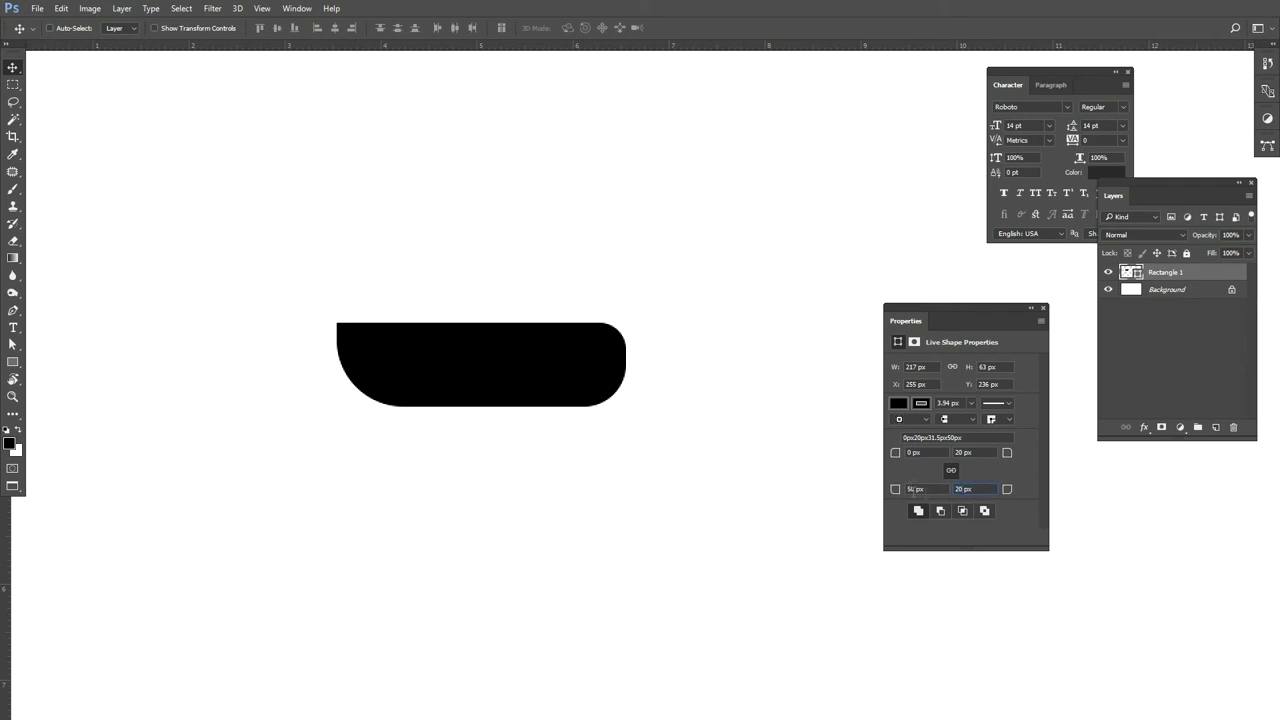
key("Return")
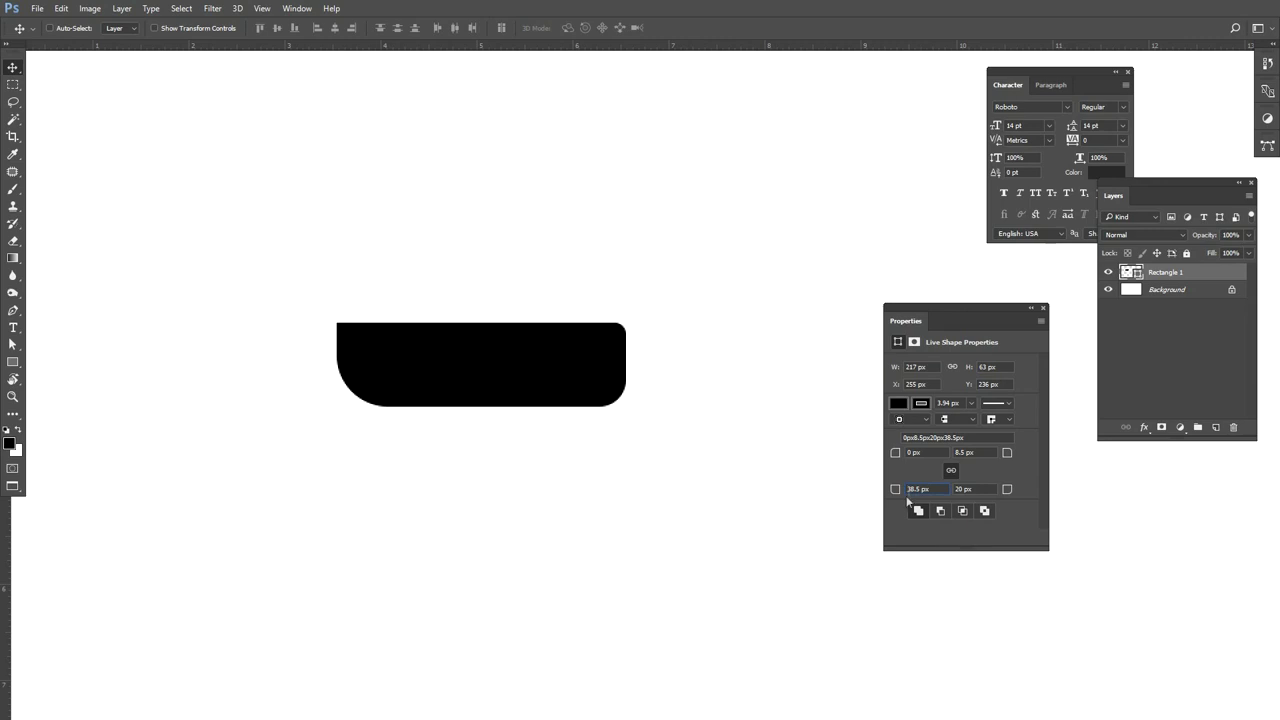
Step: Adjust the bottom corner radii and return the top-left corner to 0 px
type("20")
key("Return")
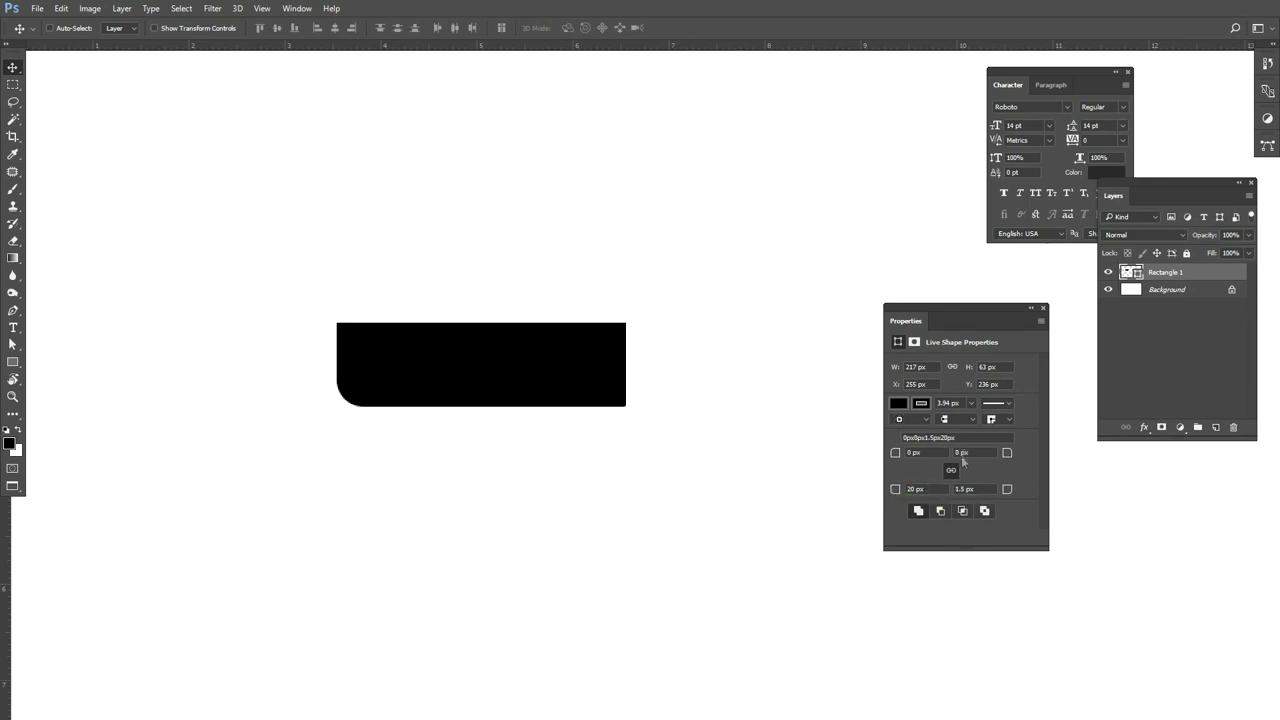
type("20")
key("Return")
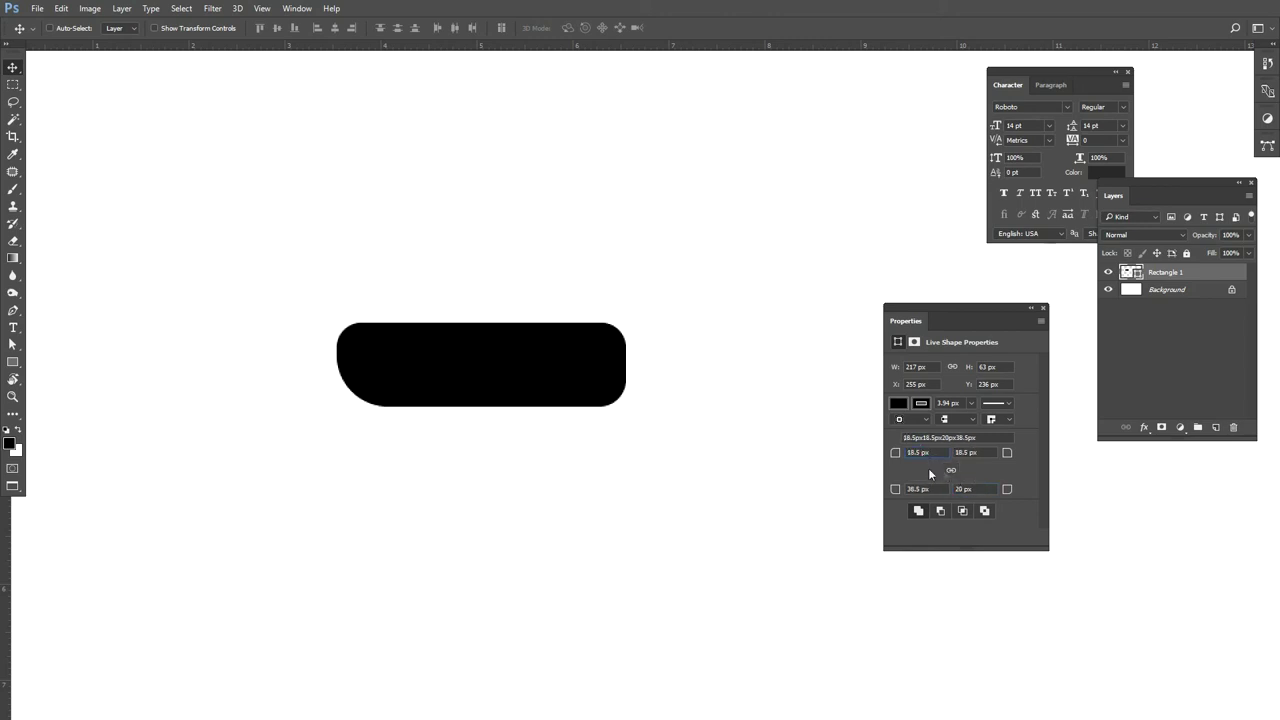
left_click_drag(921, 453, 857, 451)
type("0")
key("Return")
key("ctrl+minus")
key("ctrl+minus")
key("ctrl+minus")
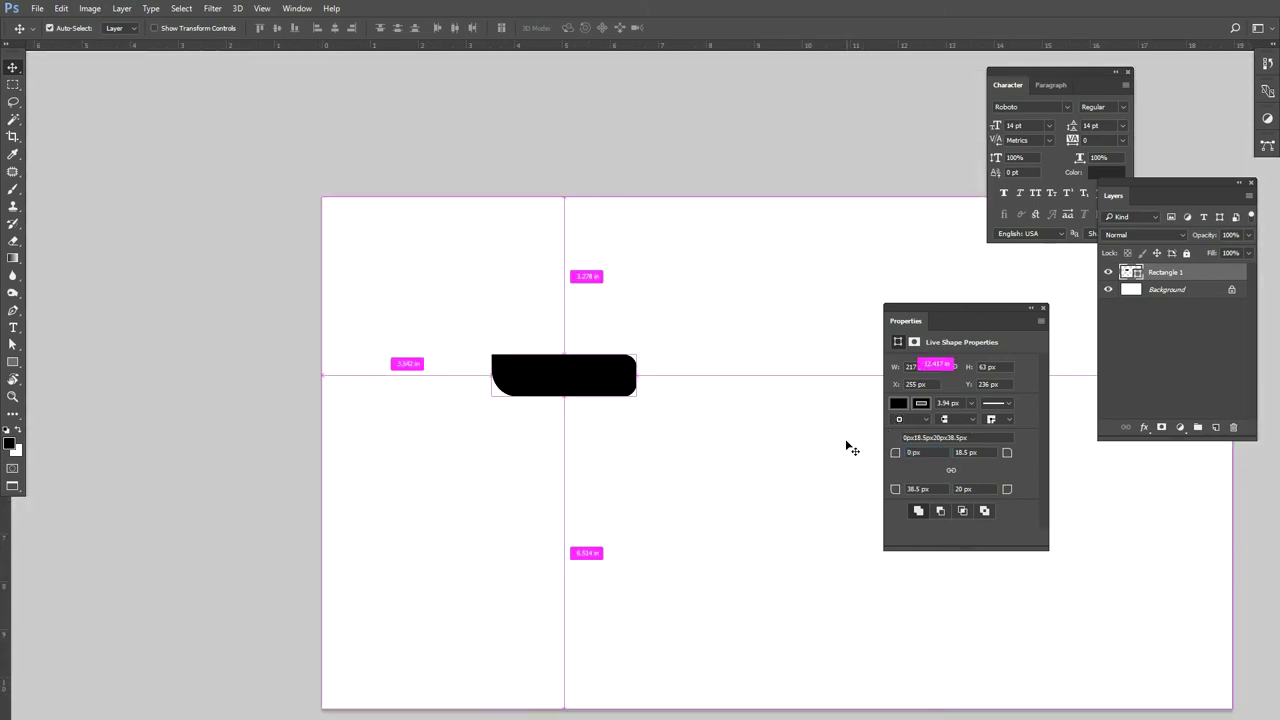
Step: Nudge the small rounded shape slightly down and right on the canvas
key("ctrl+plus")
key("ctrl+plus")
mouse_move(539, 381)
left_mouse_down()
mouse_move(551, 461)
mouse_move(480, 417)
left_mouse_up()
key("ctrl+minus")
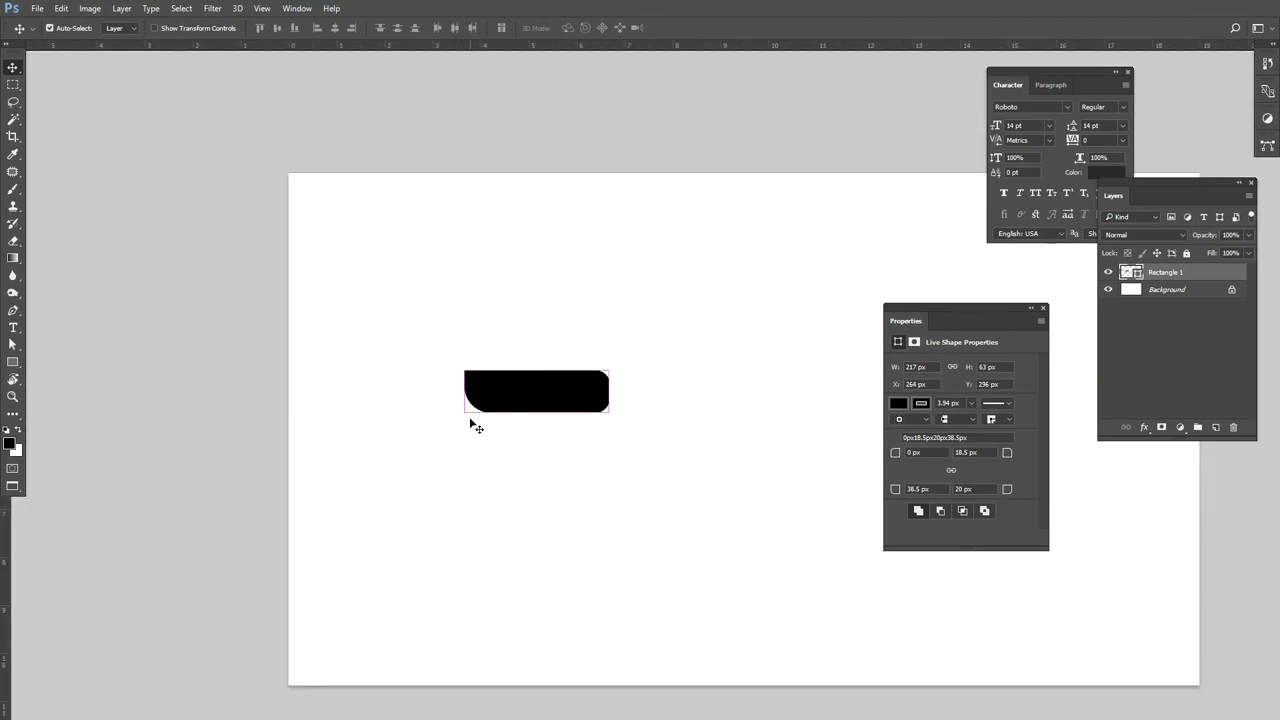
key("ctrl+minus")
Step: Alt-drag a duplicate below the original, then undo and remove the copies
left_click_drag(565, 420, 535, 452)
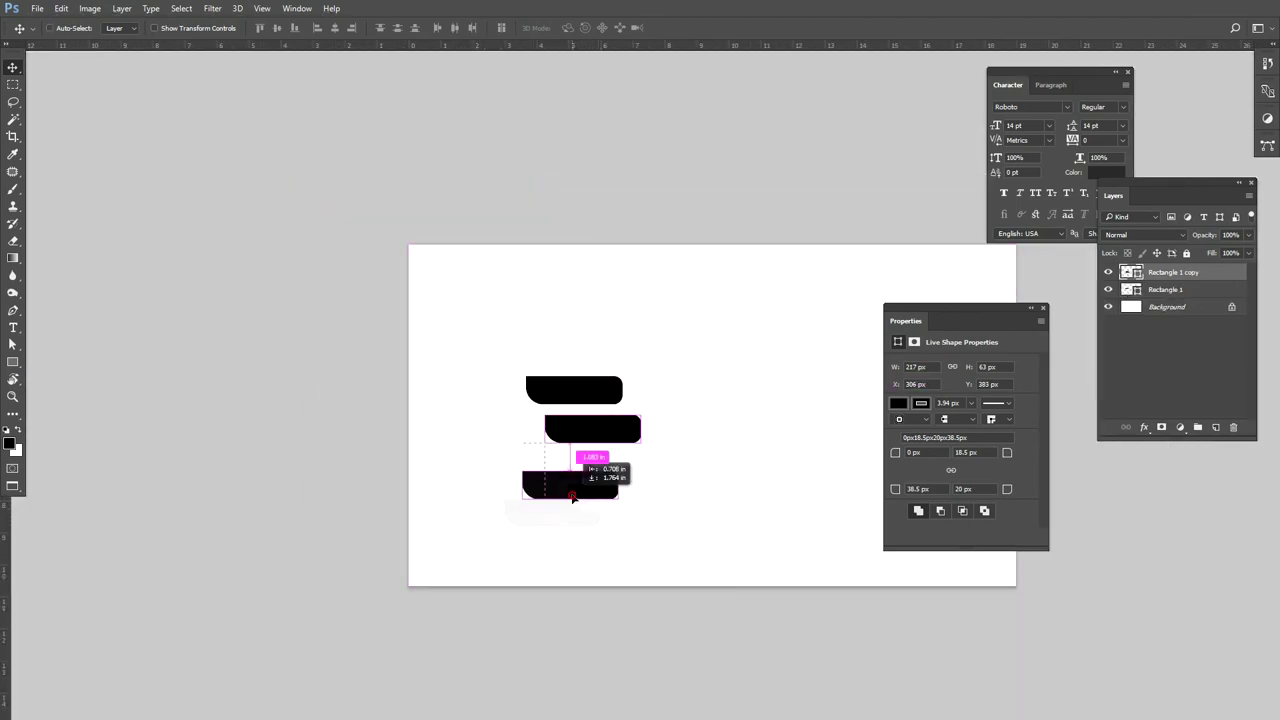
key("ctrl+z")
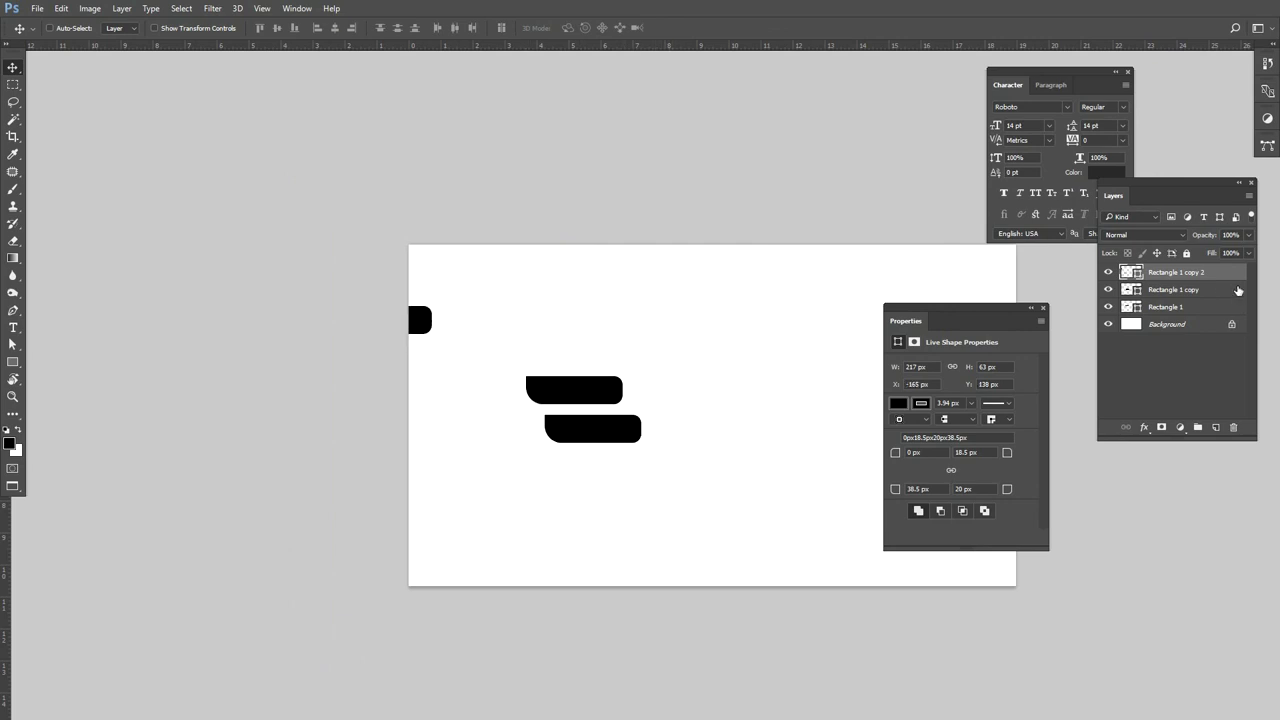
key("Delete")
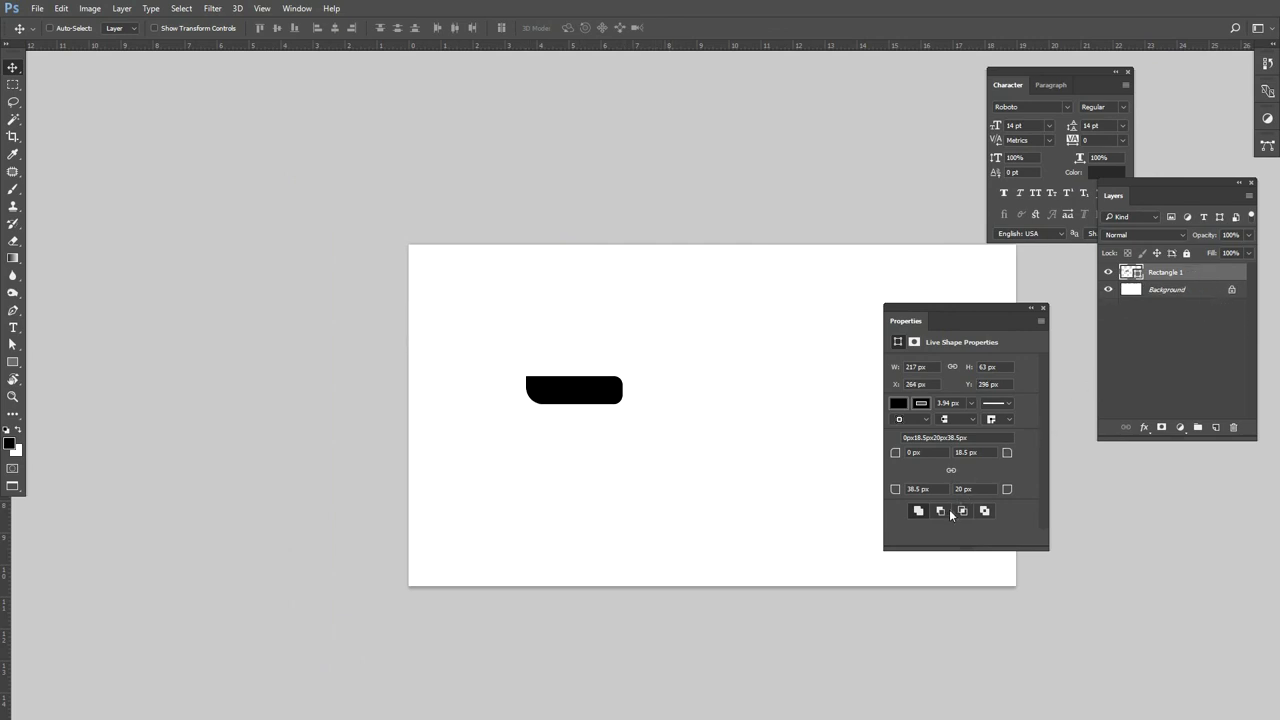
Step: Set the rectangle's X position to 1000 px in Properties
double_click(916, 384)
type("500")
key("Return")
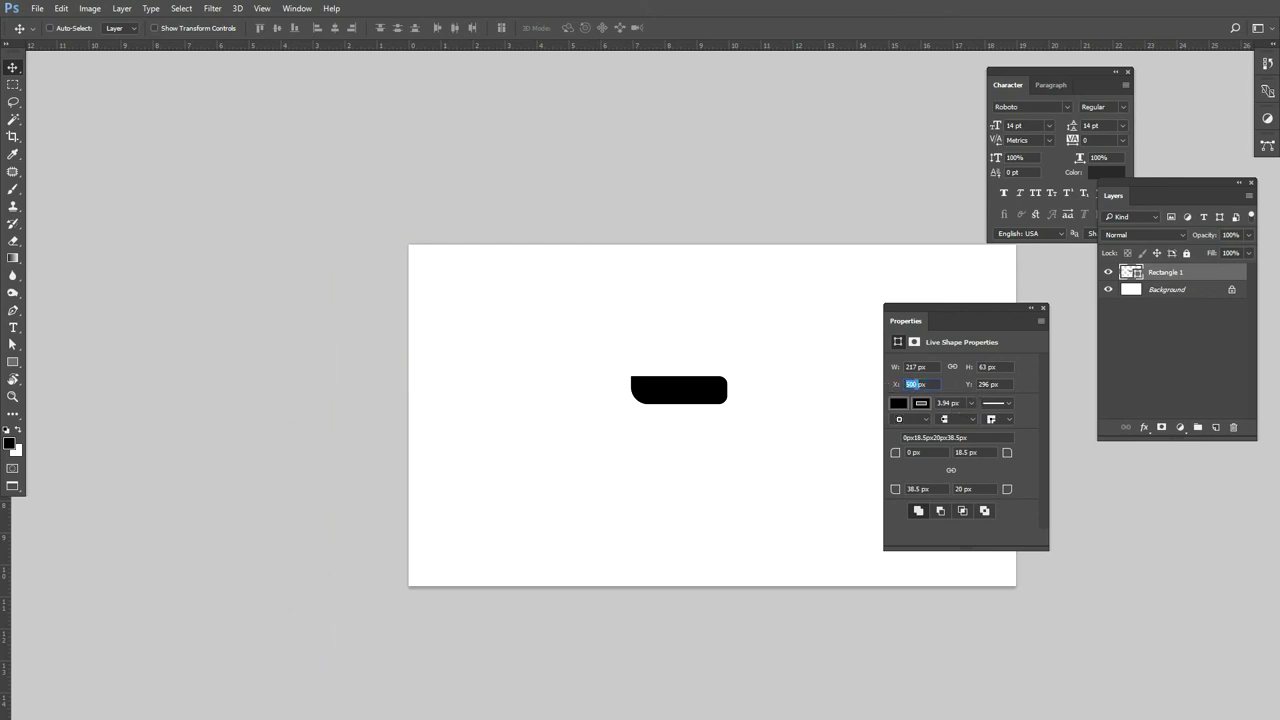
type("10")
type("0")
key("Return")
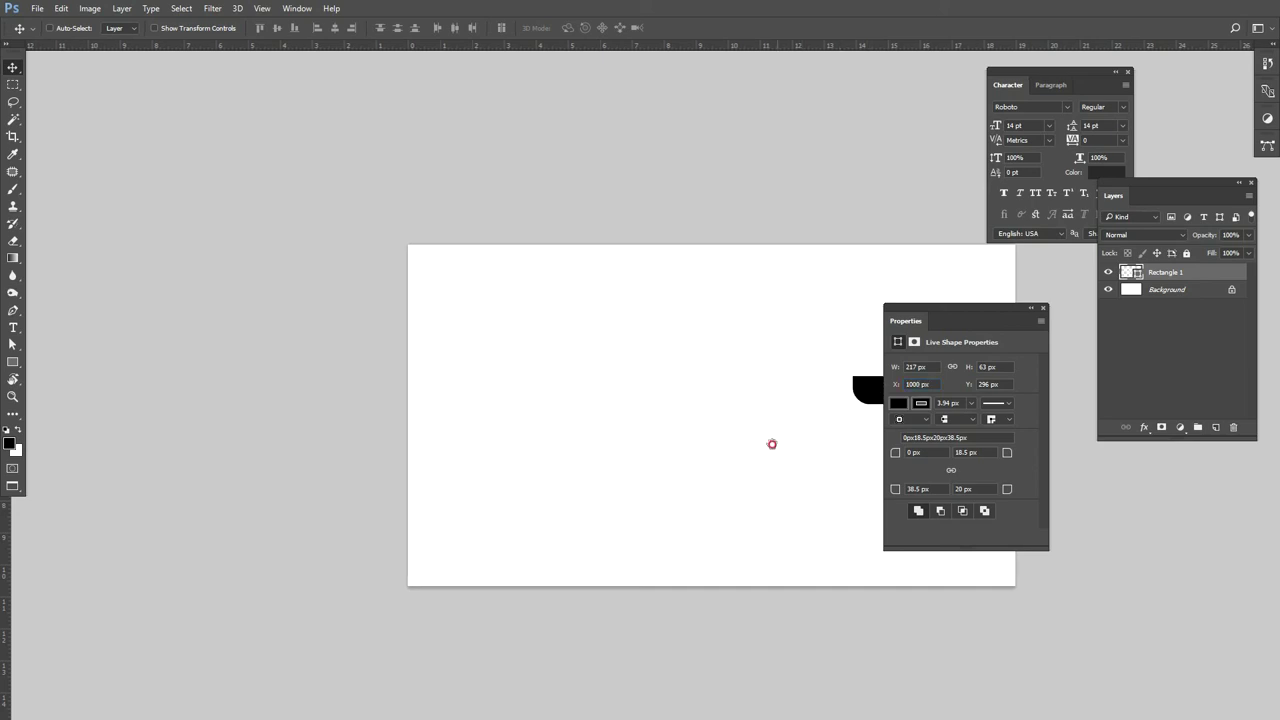
left_click_drag(771, 443, 623, 446)
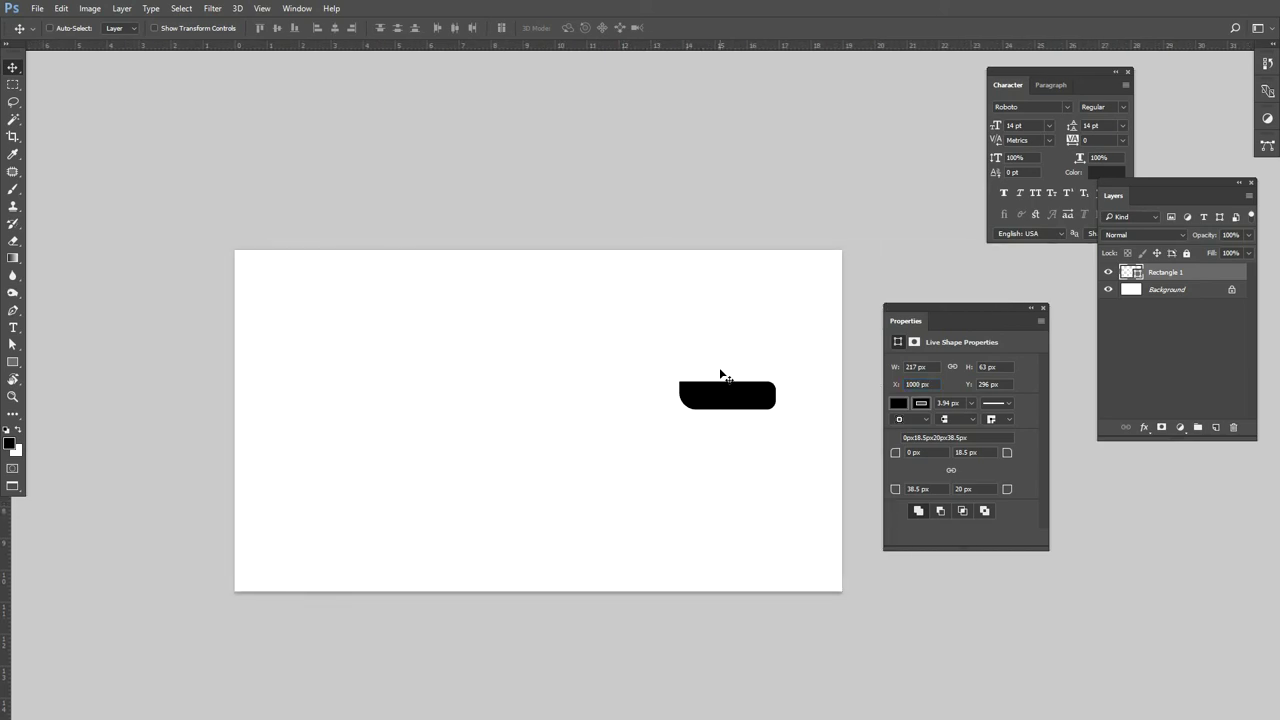
Step: Switch the rulers to pixels and place a vertical guide at 1000 px along the shape's left edge
right_click(706, 52)
left_click(745, 55)
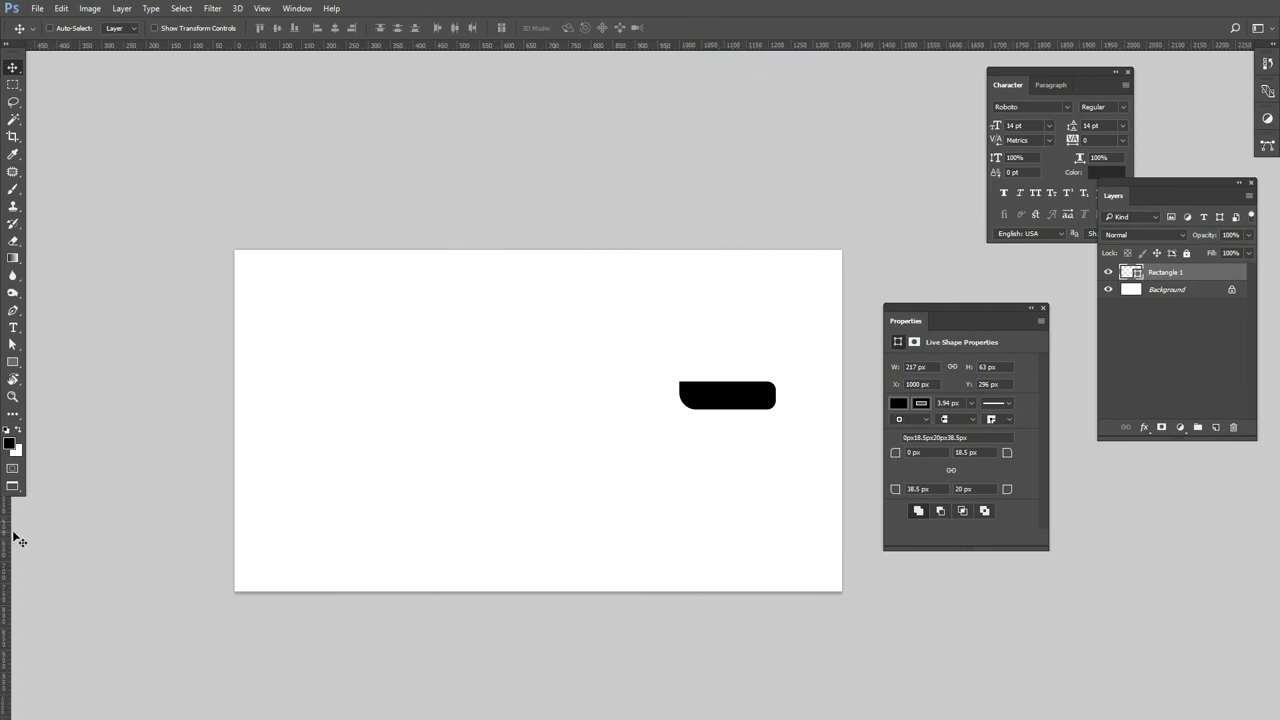
mouse_move(8, 534)
left_mouse_down()
mouse_move(723, 512)
mouse_move(681, 508)
left_mouse_up()
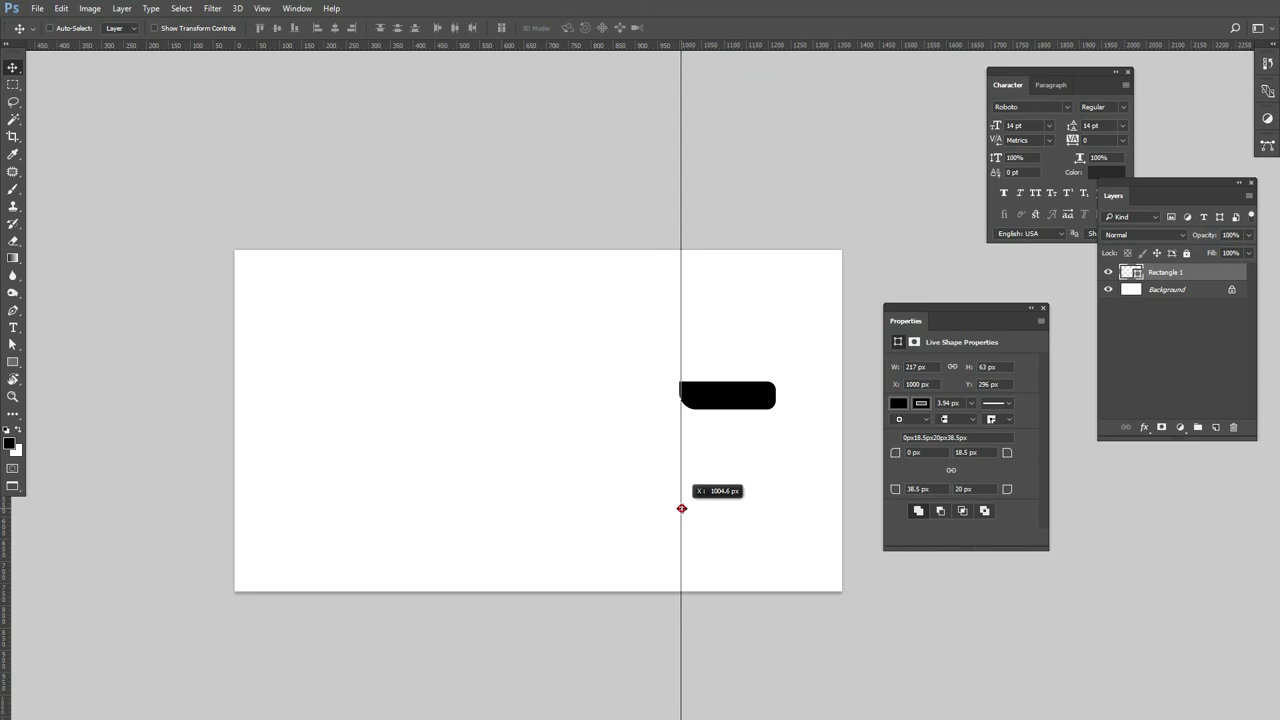
left_click_drag(681, 508, 679, 508)
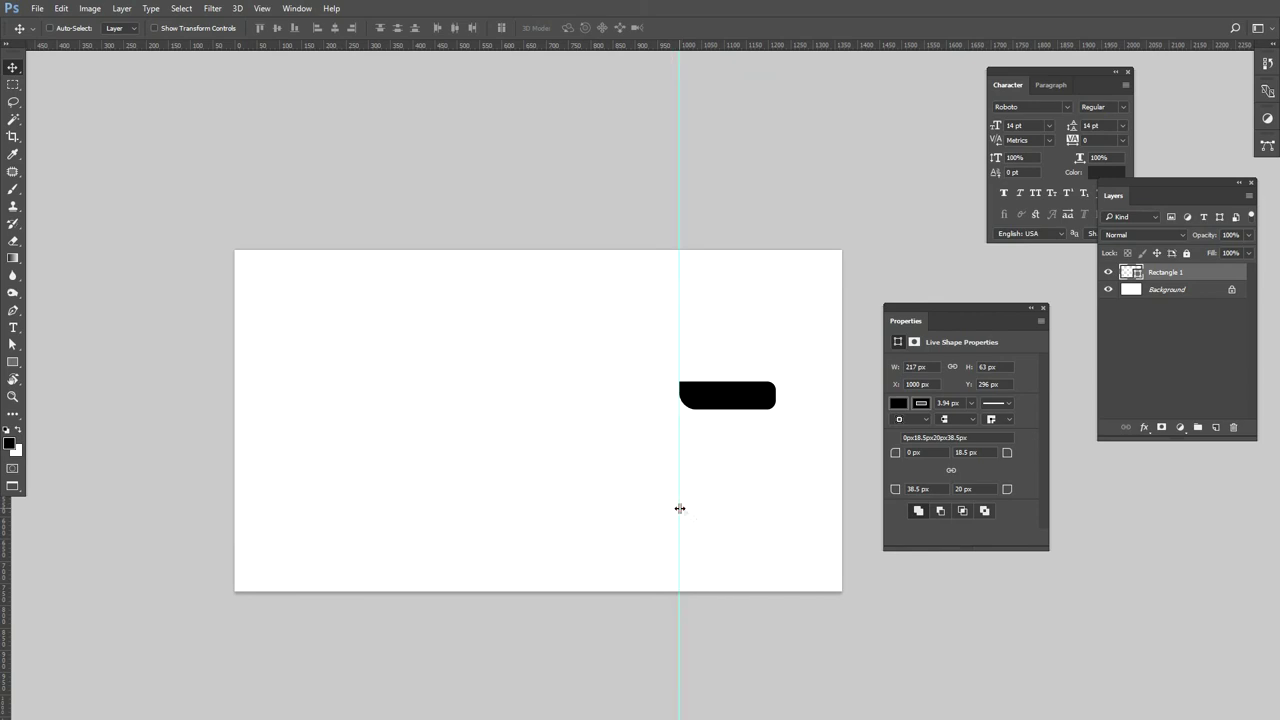
key("ctrl+plus")
key("ctrl+plus")
key("ctrl+plus")
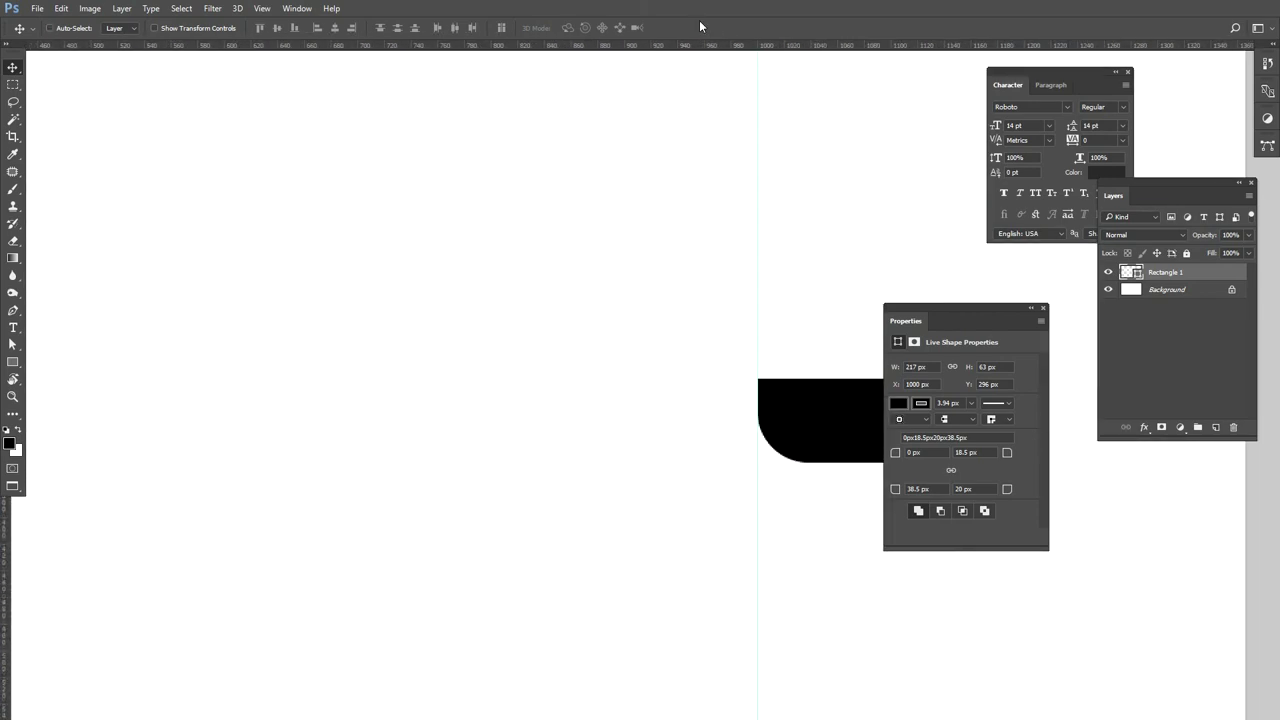
scroll(588, 127, "up", 5)
scroll(588, 127, "right", 2)
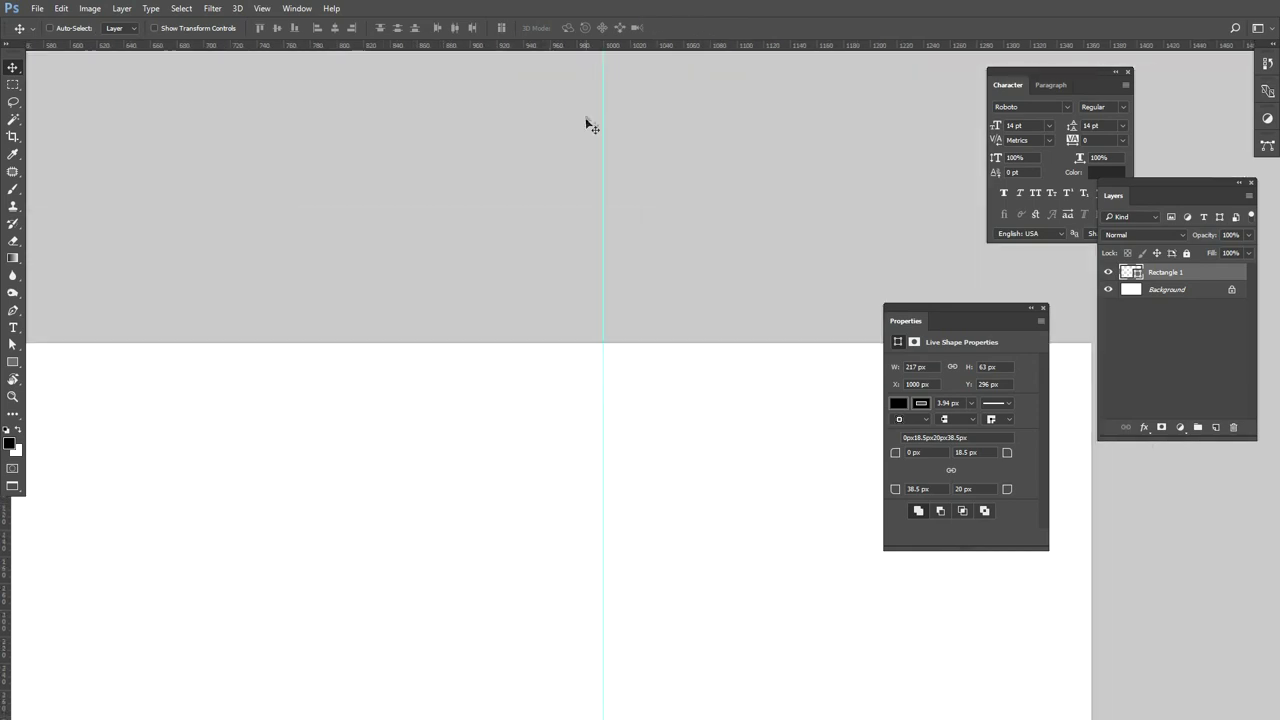
left_click_drag(700, 543, 684, 408)
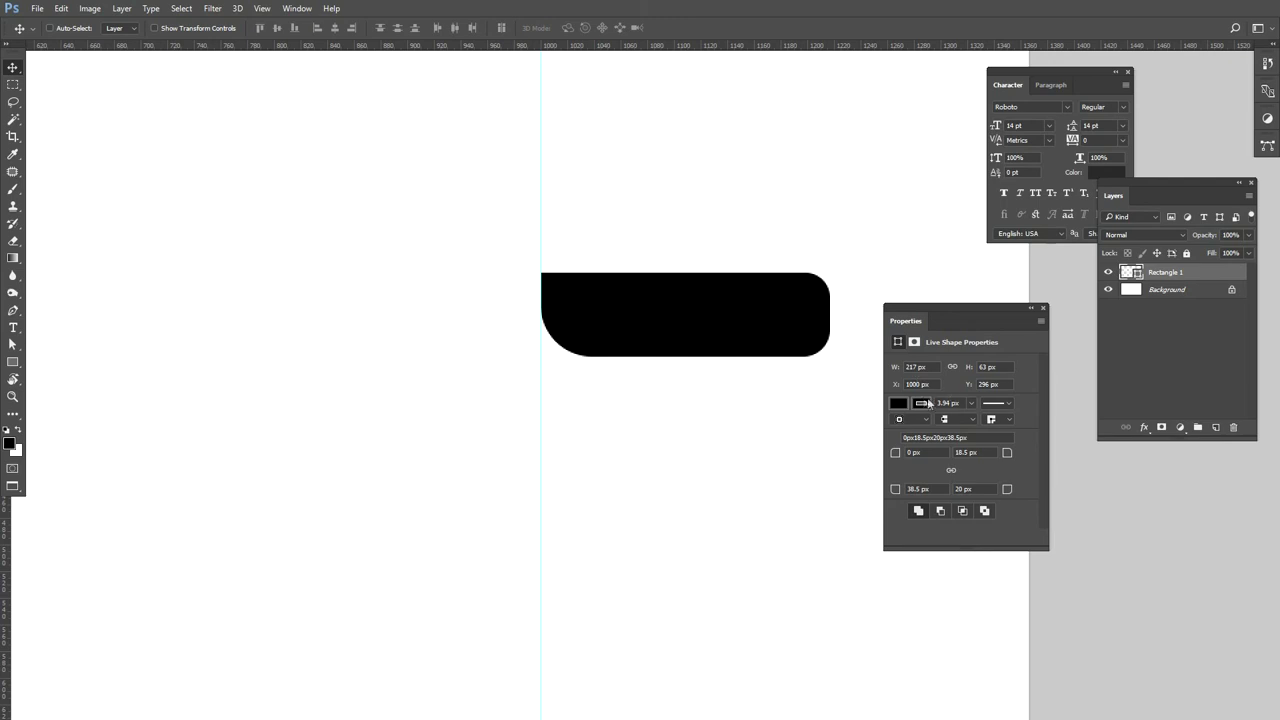
key("ctrl+0")
key("ctrl+minus")
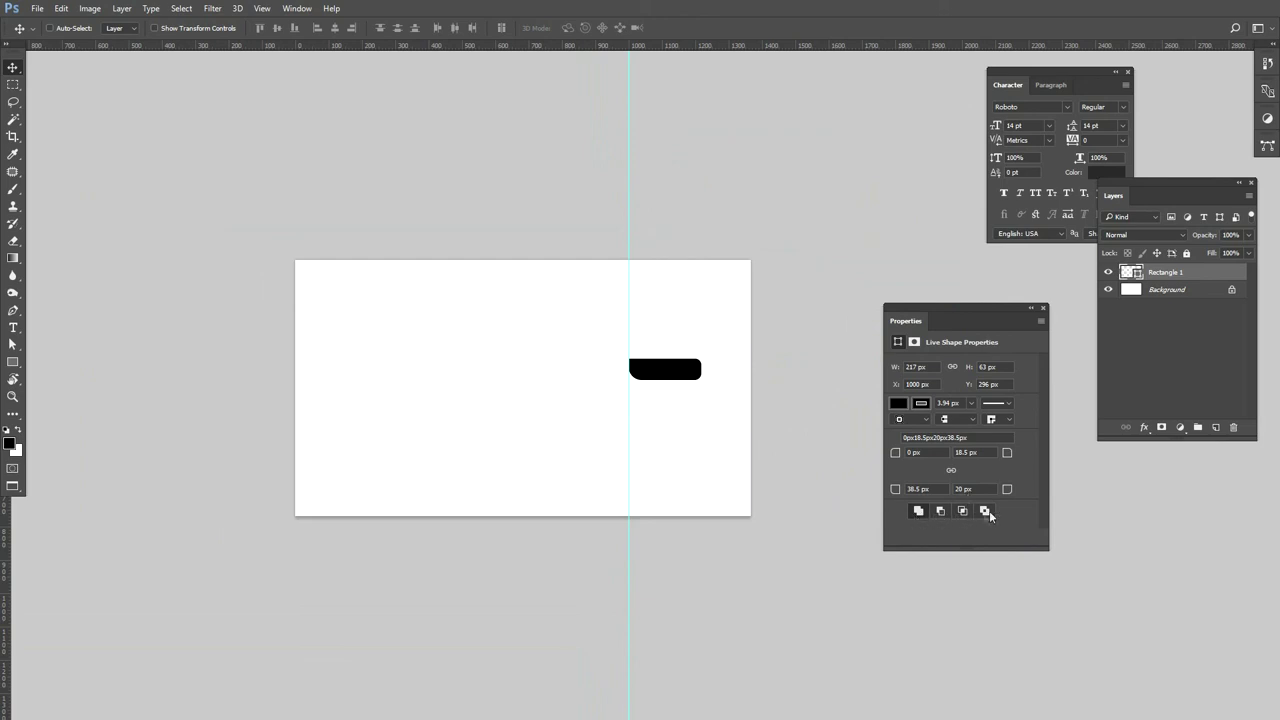
Step: Delete the Rectangle 1 layer, leaving only the white Background and the guide
right_click(686, 372)
left_click(700, 377)
left_click_drag(694, 374, 584, 368)
key("Delete")
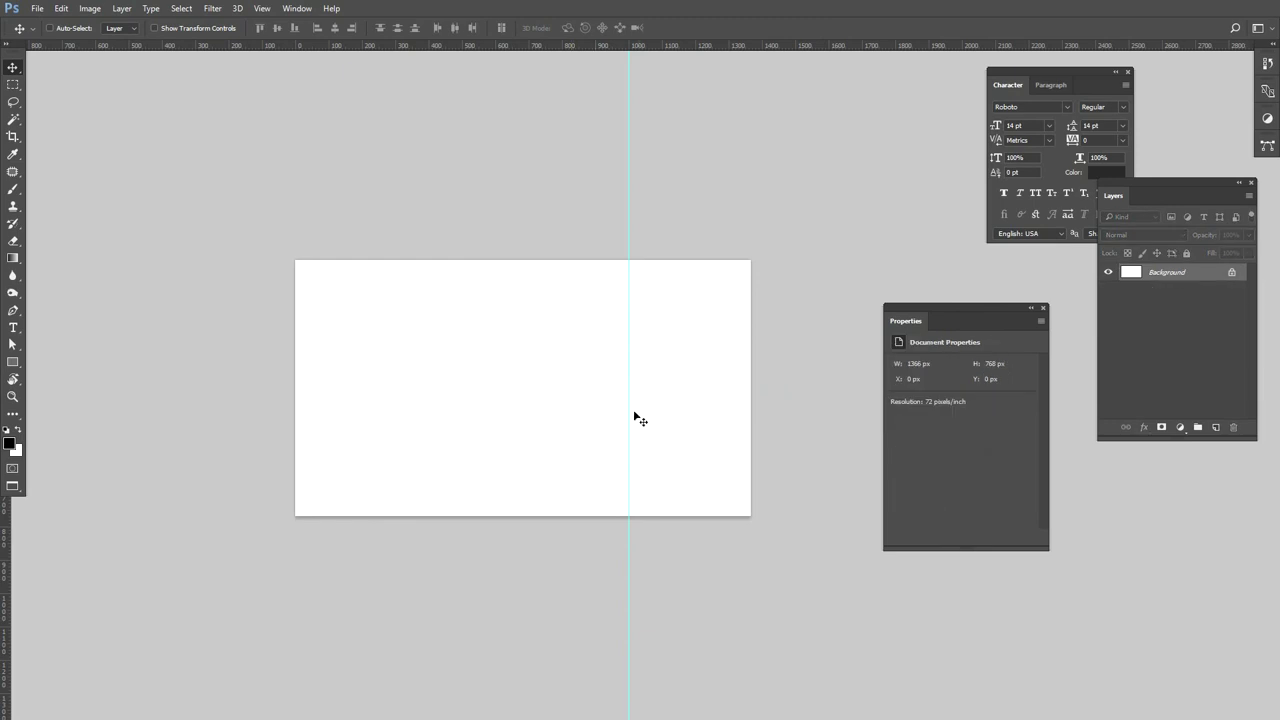